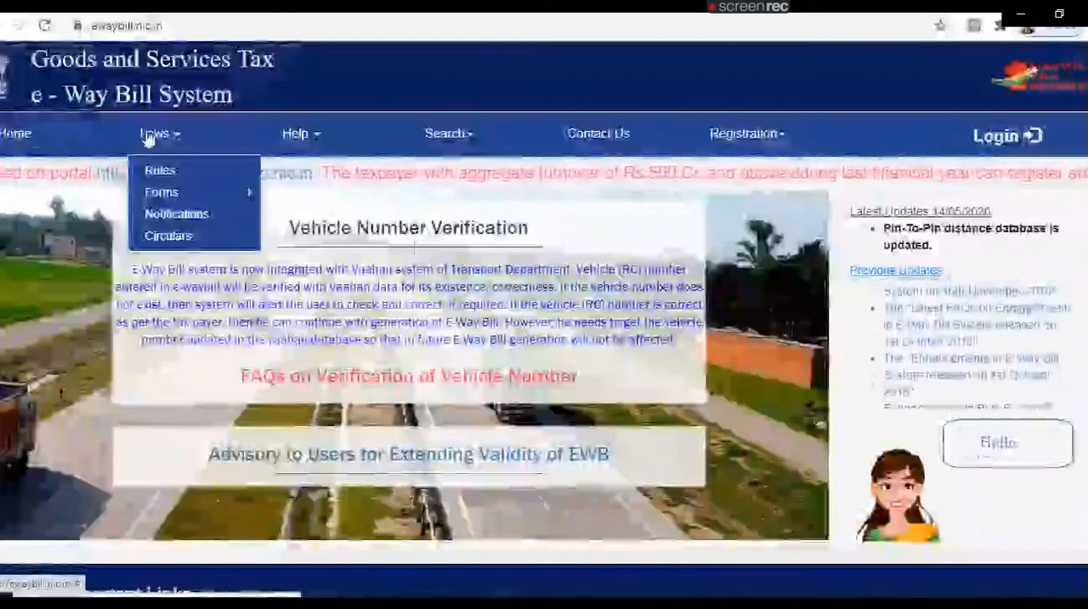
Step: Open the e-Way Bill registration form for taxpayers
{"action": "mouse_move", "coordinate": [311, 140]}
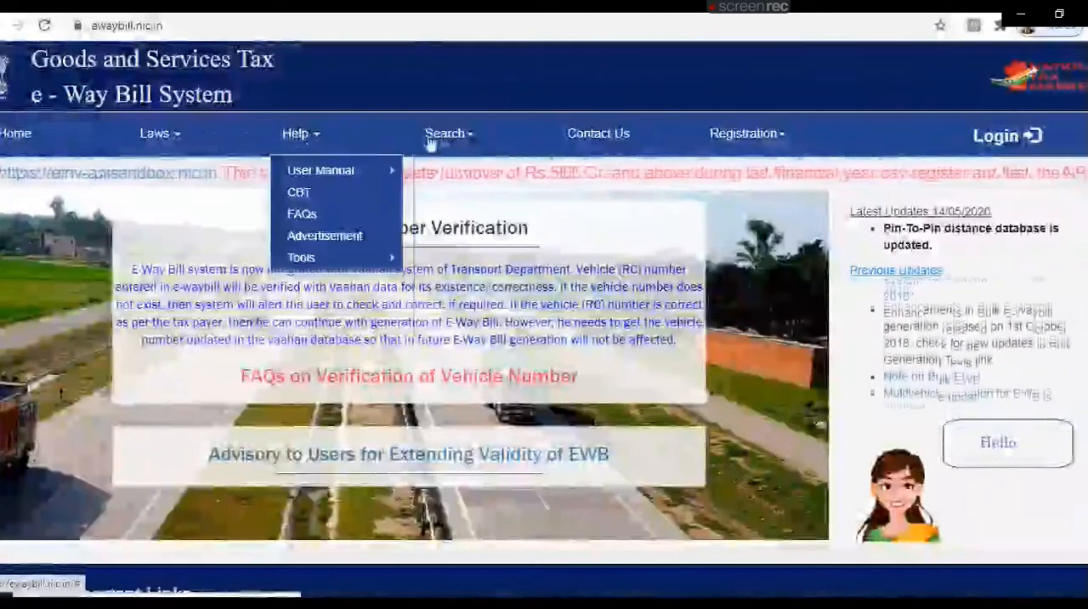
{"action": "mouse_move", "coordinate": [448, 145]}
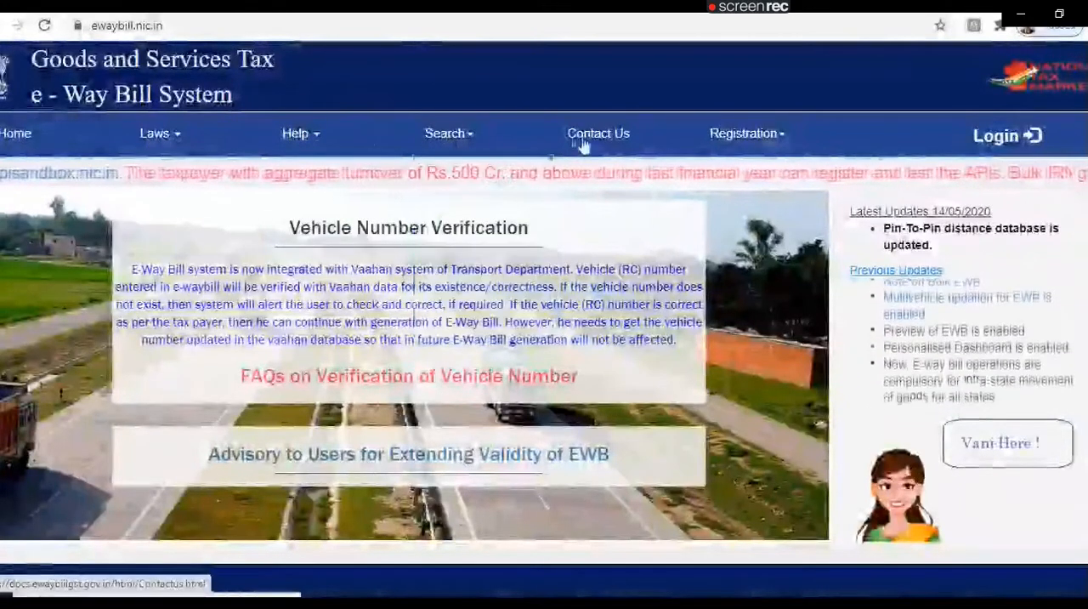
{"action": "mouse_move", "coordinate": [735, 143]}
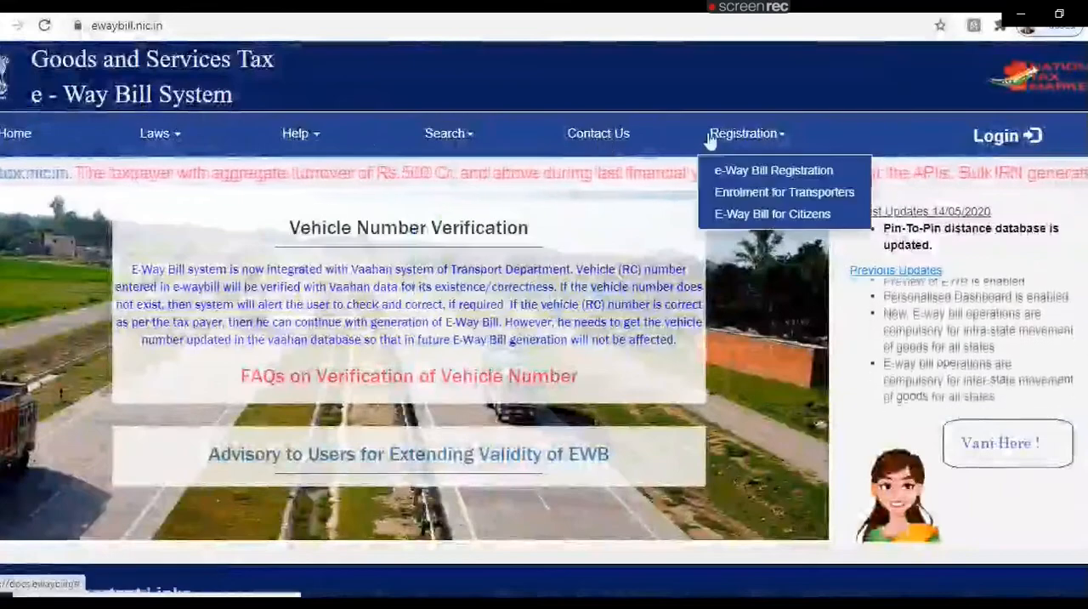
{"action": "left_click", "coordinate": [751, 172]}
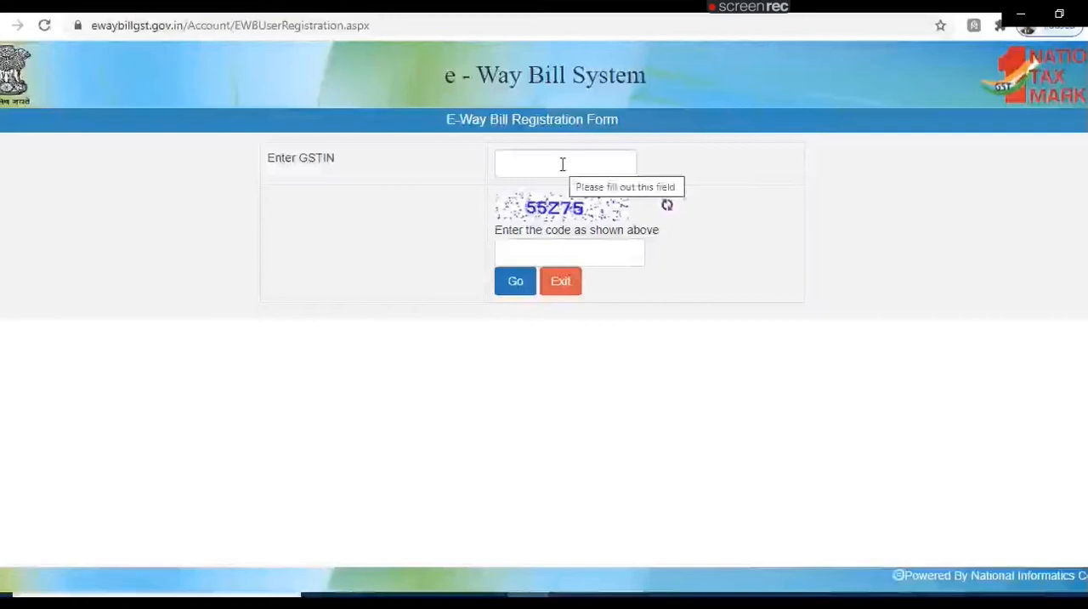
Step: Enter the taxpayer's GSTIN and the displayed captcha code, and fetch the registration details
{"action": "left_click", "coordinate": [562, 164]}
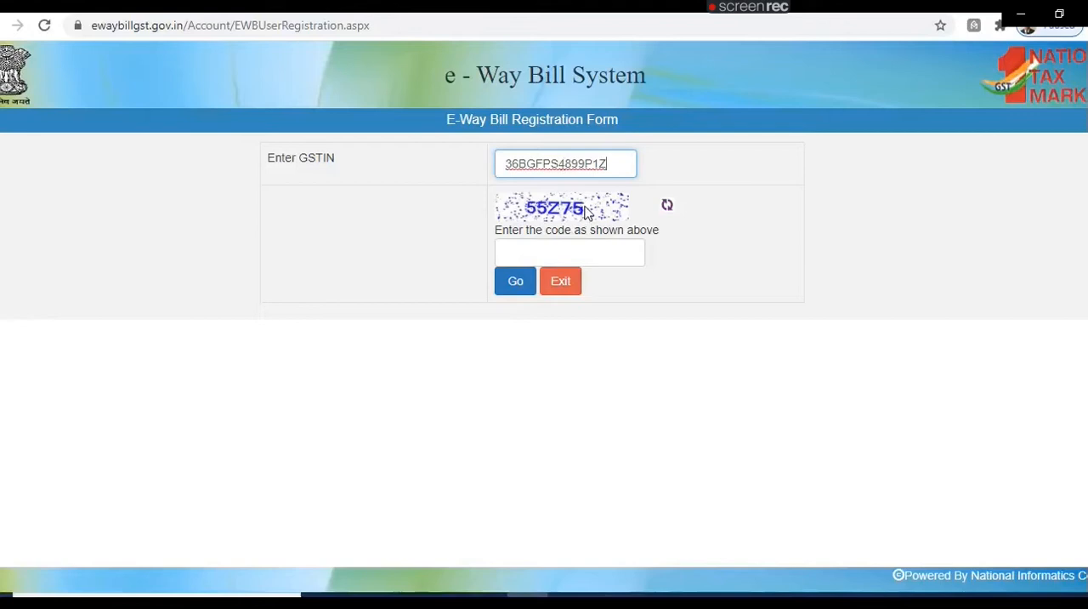
{"action": "type", "text": "6"}
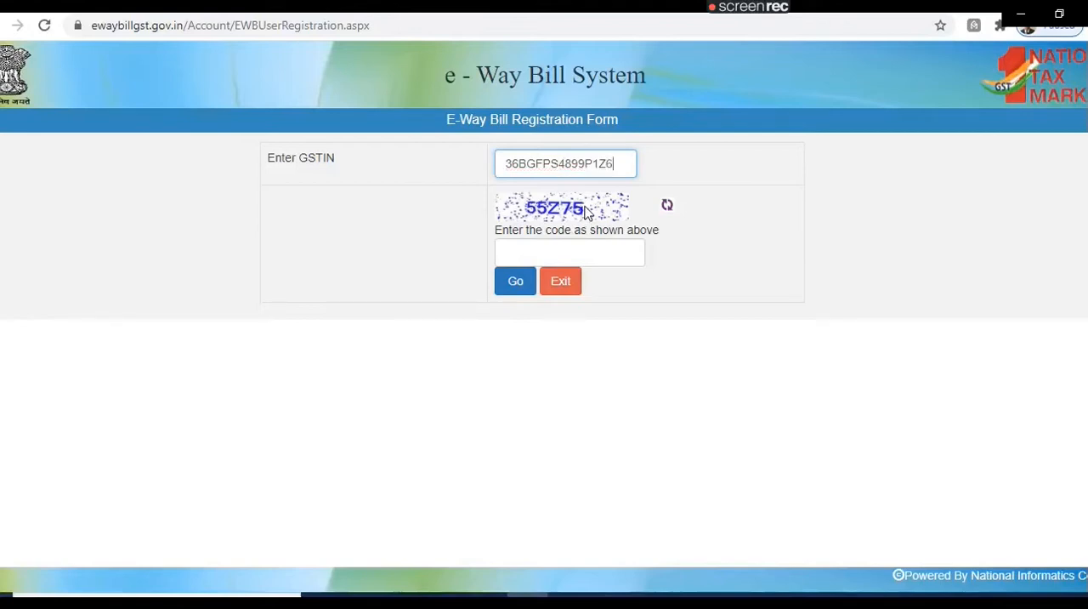
{"action": "left_click", "coordinate": [588, 252]}
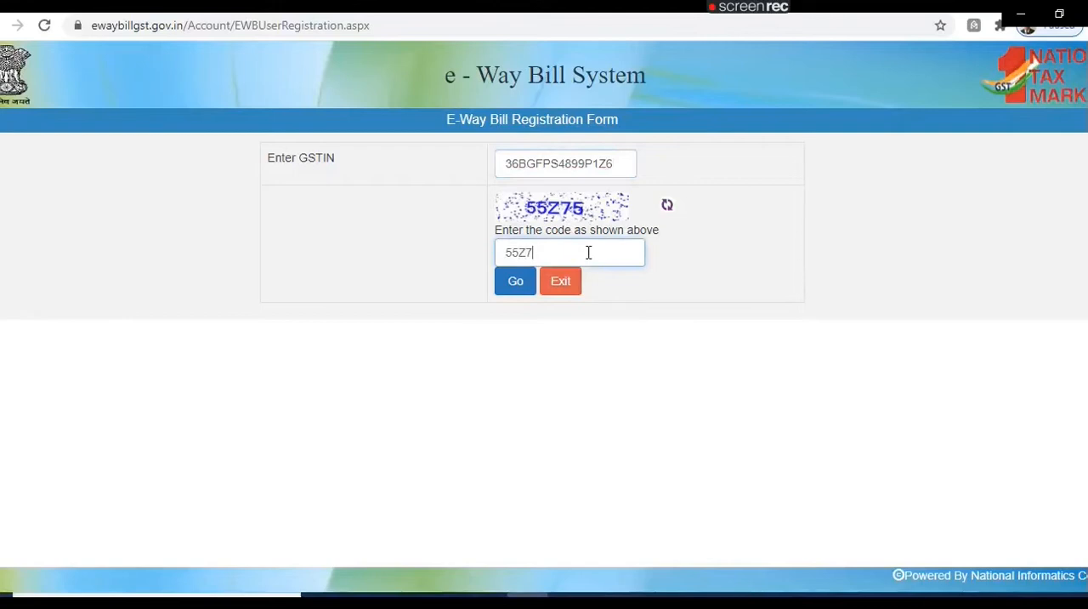
{"action": "left_click", "coordinate": [518, 283]}
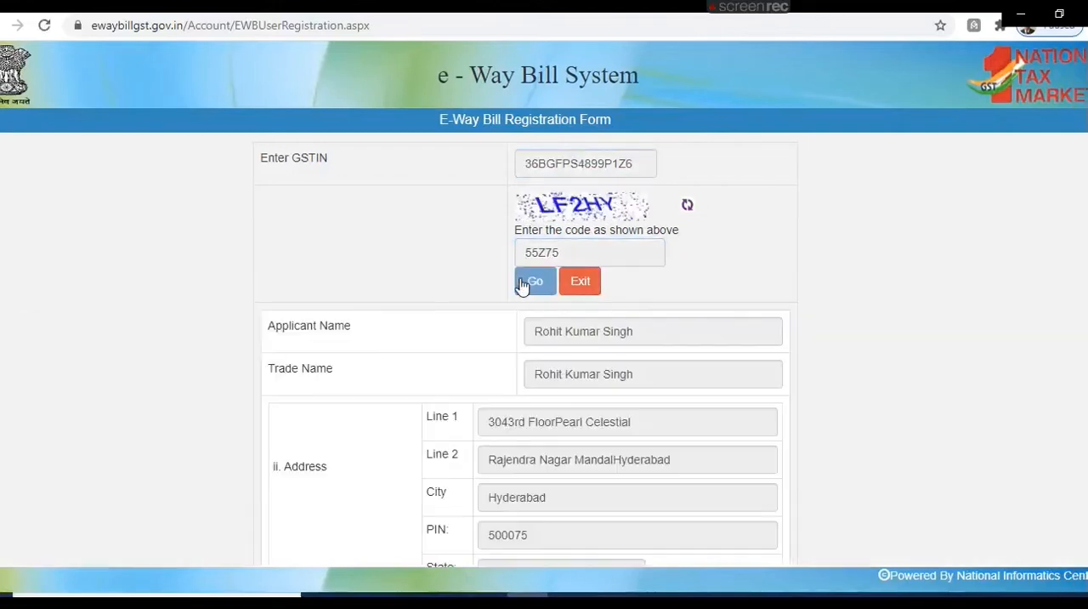
Step: Request an OTP for the registered mobile and mail ID, and acknowledge the notice
{"action": "scroll", "coordinate": [1083, 291], "scroll_direction": "down", "scroll_amount": 3}
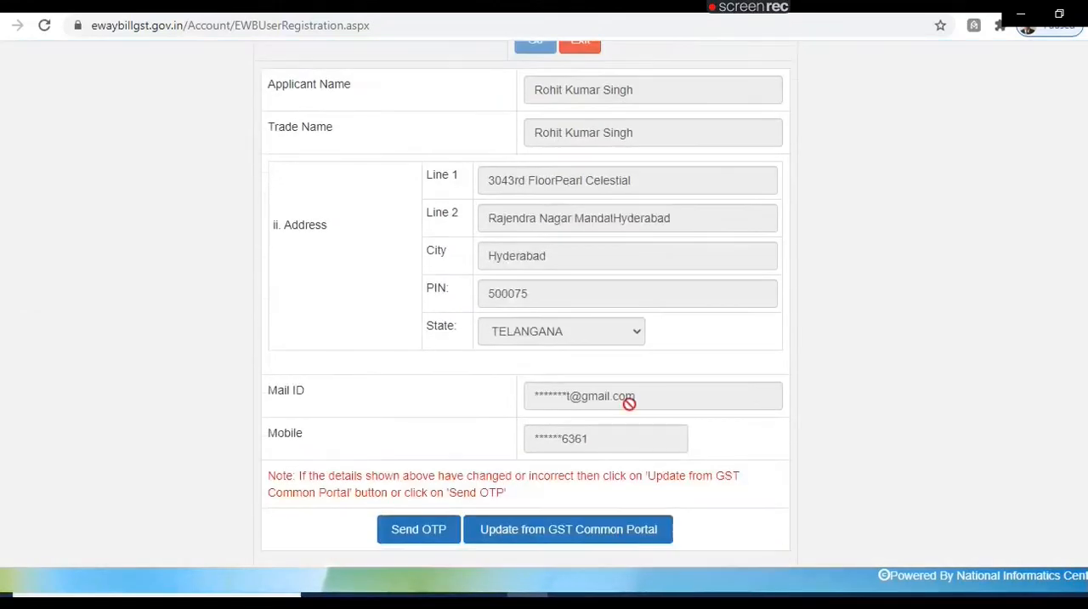
{"action": "left_click", "coordinate": [425, 535]}
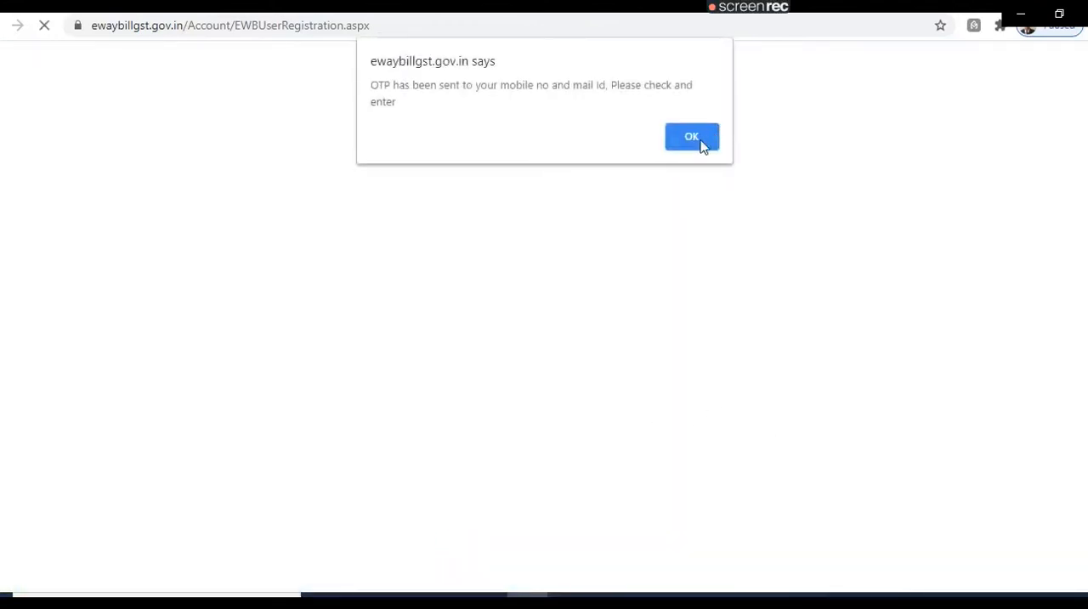
{"action": "left_click", "coordinate": [693, 138]}
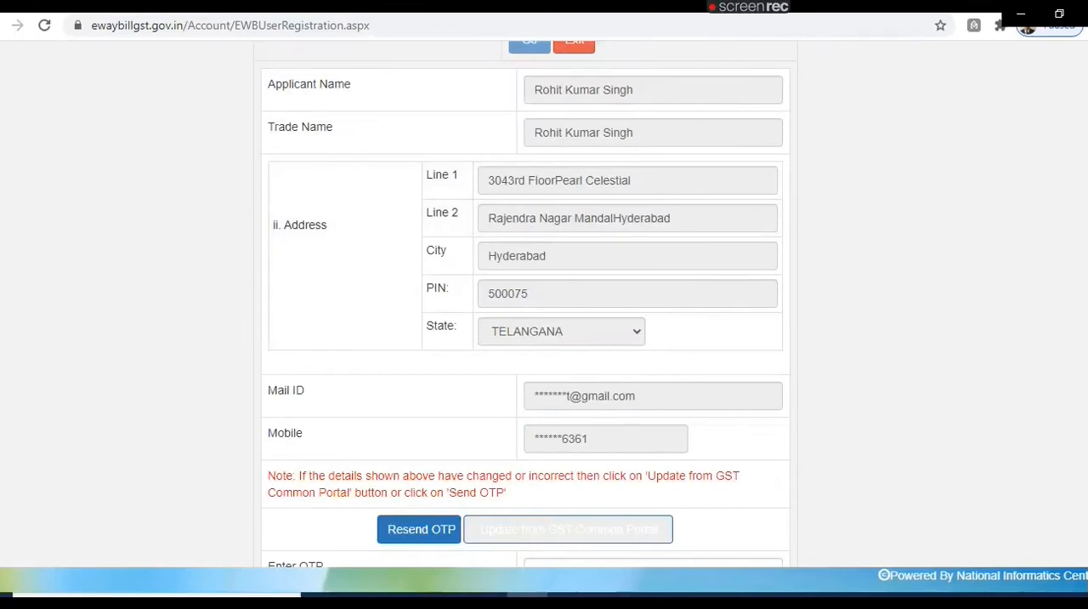
Step: Enter the received OTP, verify it and acknowledge the notice
{"action": "scroll", "coordinate": [526, 304], "scroll_direction": "down", "scroll_amount": 1}
{"action": "left_click", "coordinate": [745, 503]}
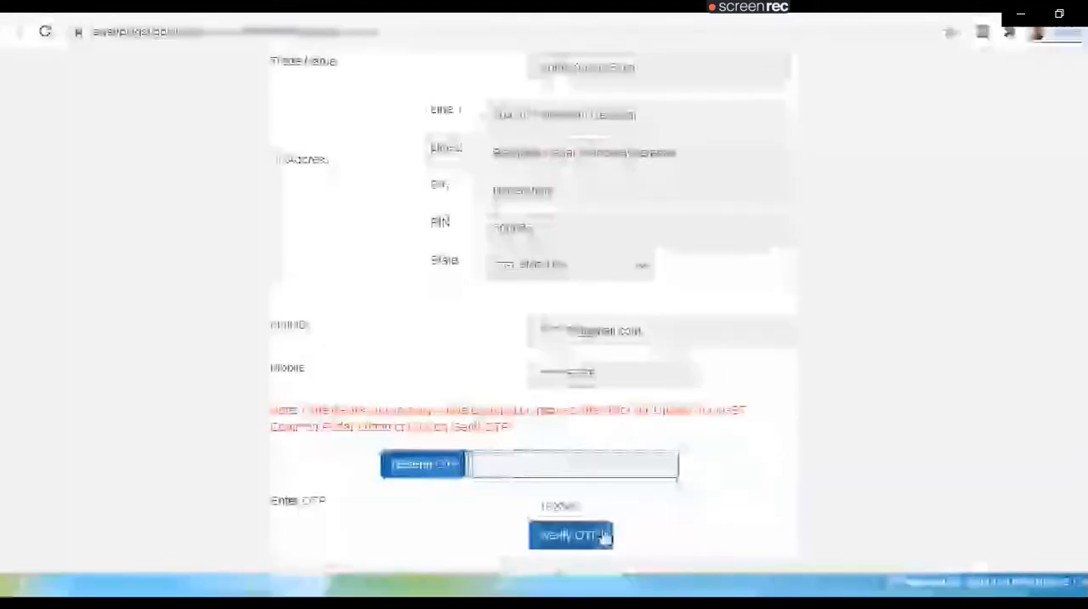
{"action": "left_click", "coordinate": [577, 530]}
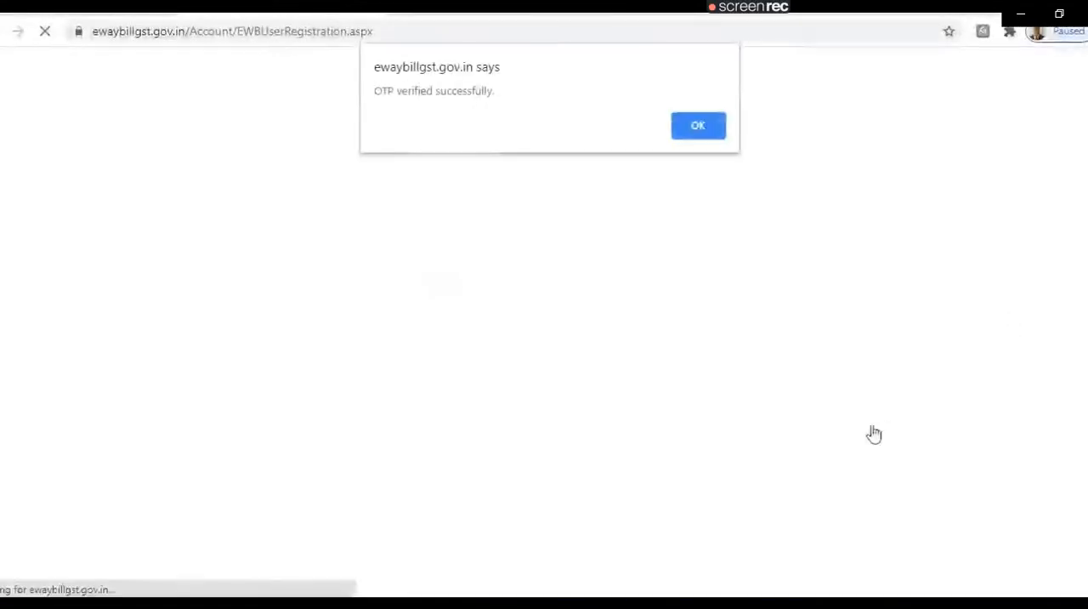
{"action": "left_click", "coordinate": [710, 126]}
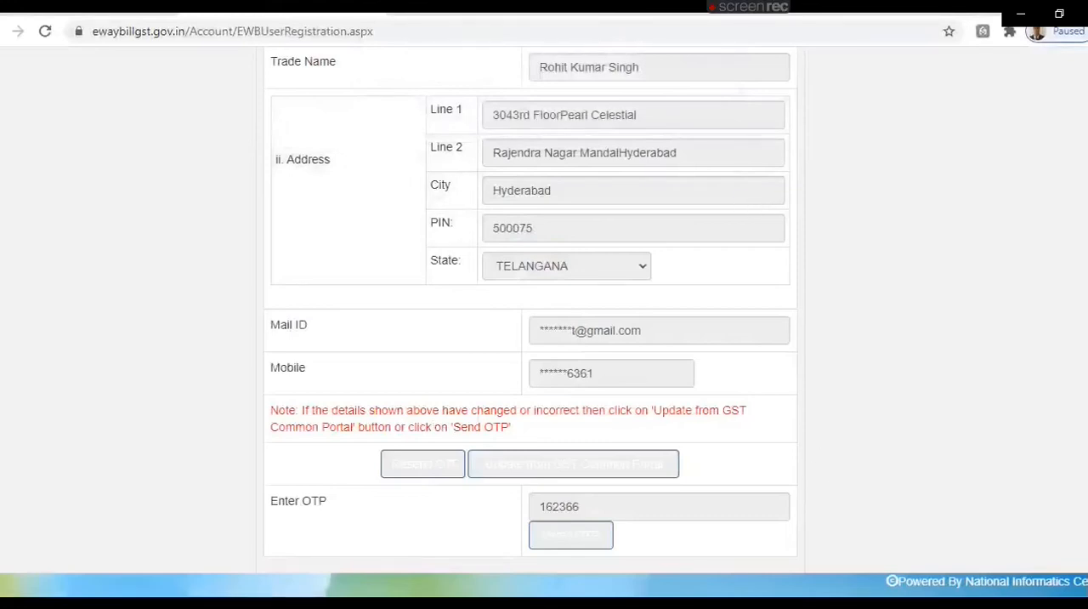
Step: Fill in the user name for the new e-Way Bill account
{"action": "scroll", "coordinate": [531, 340], "scroll_direction": "down", "scroll_amount": 3}
{"action": "left_click", "coordinate": [582, 394]}
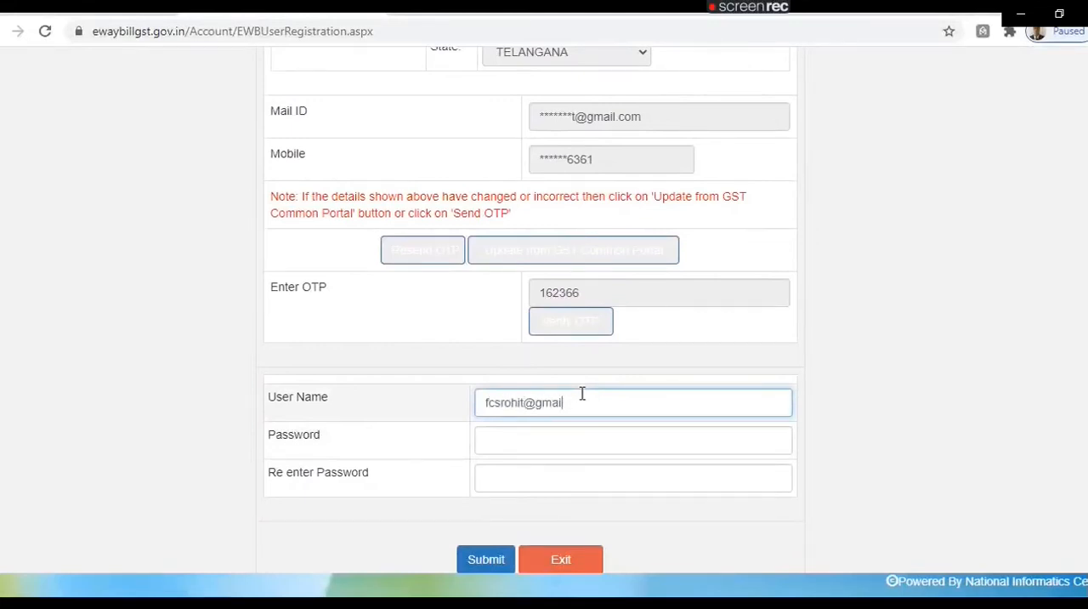
{"action": "key", "text": "Tab"}
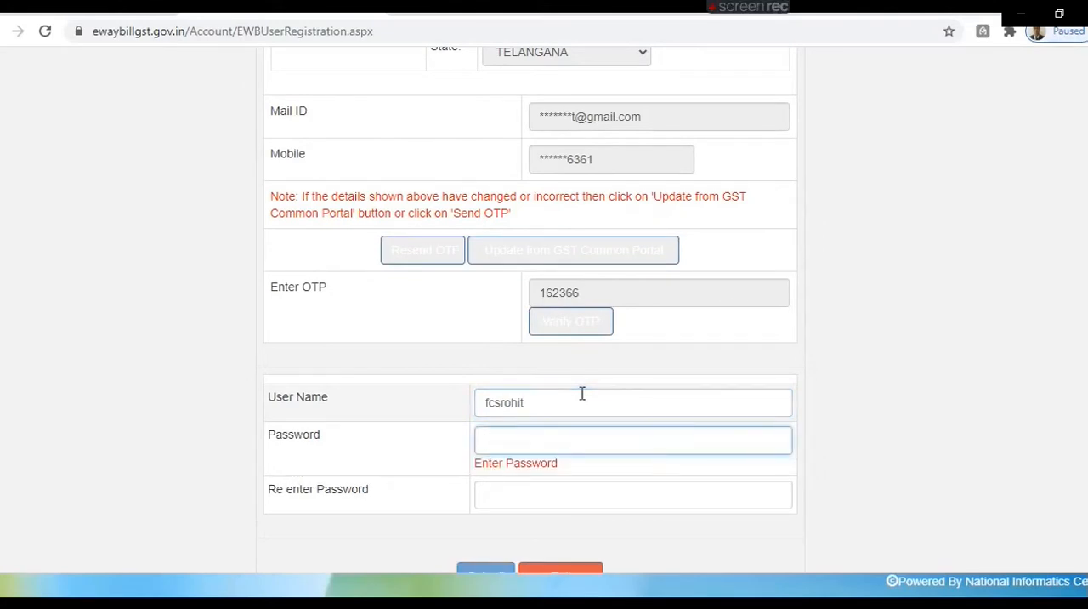
Step: Try to submit the registration with an account password entered in both password fields
{"action": "type", "text": "fcs••••••"}
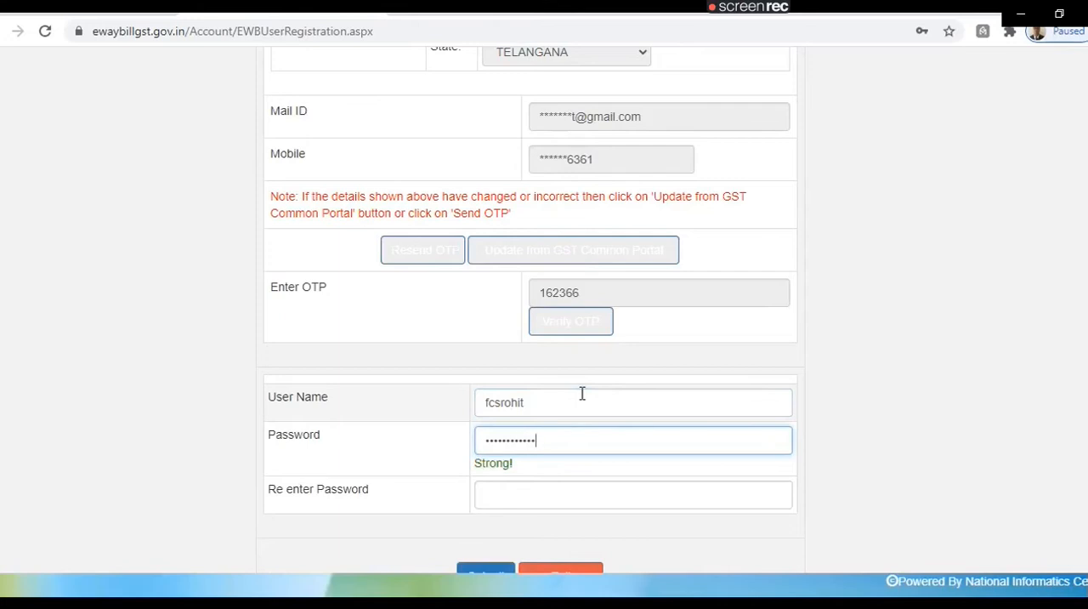
{"action": "key", "text": "BackSpace"}
{"action": "key", "text": "BackSpace"}
{"action": "key", "text": "BackSpace"}
{"action": "key", "text": "BackSpace"}
{"action": "key", "text": "BackSpace"}
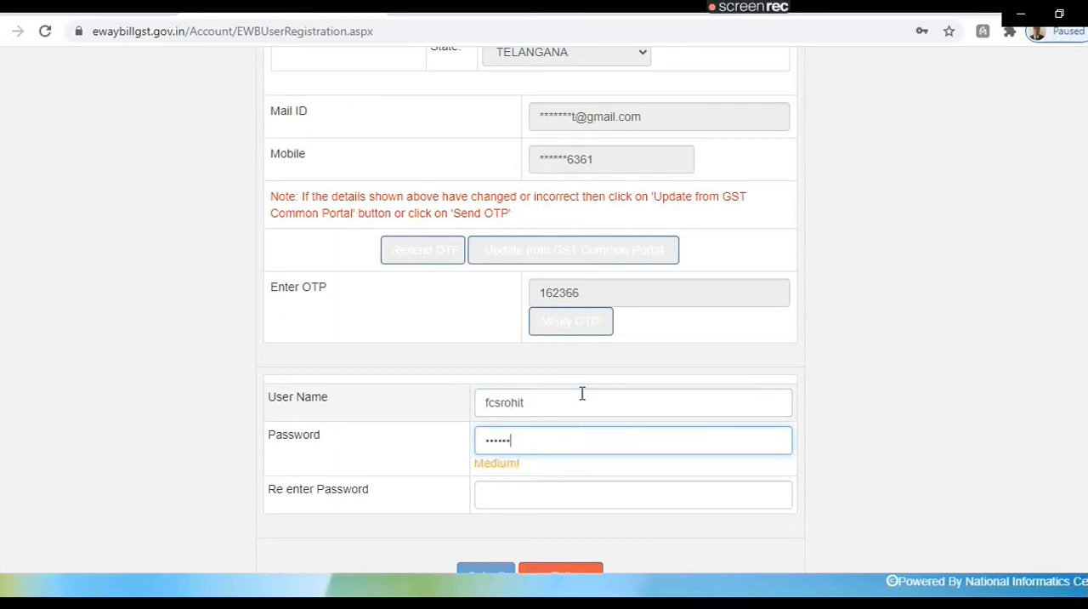
{"action": "type", "text": "•••"}
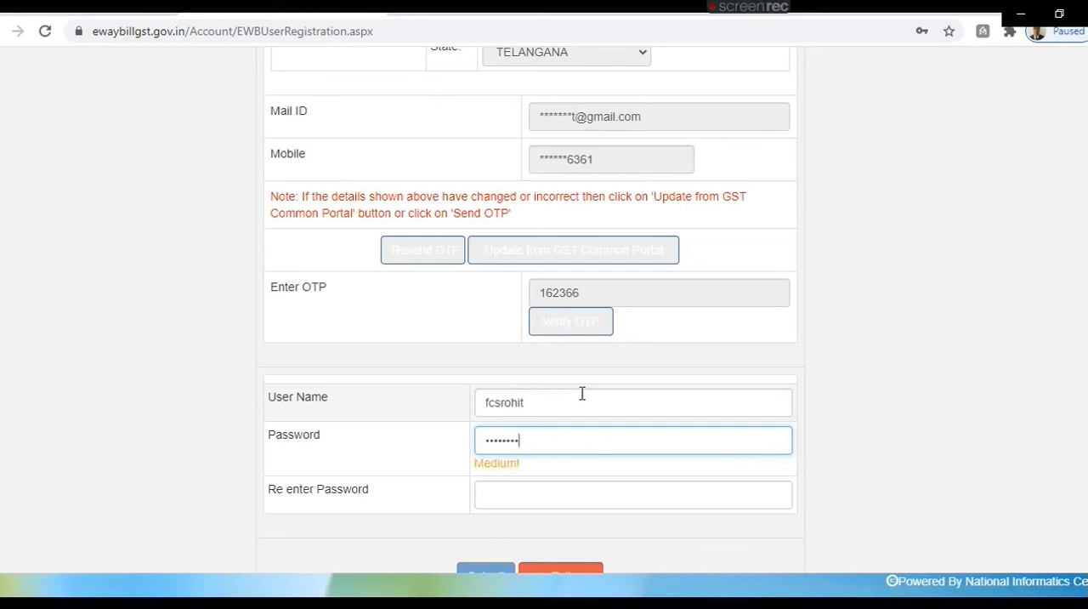
{"action": "type", "text": "••••"}
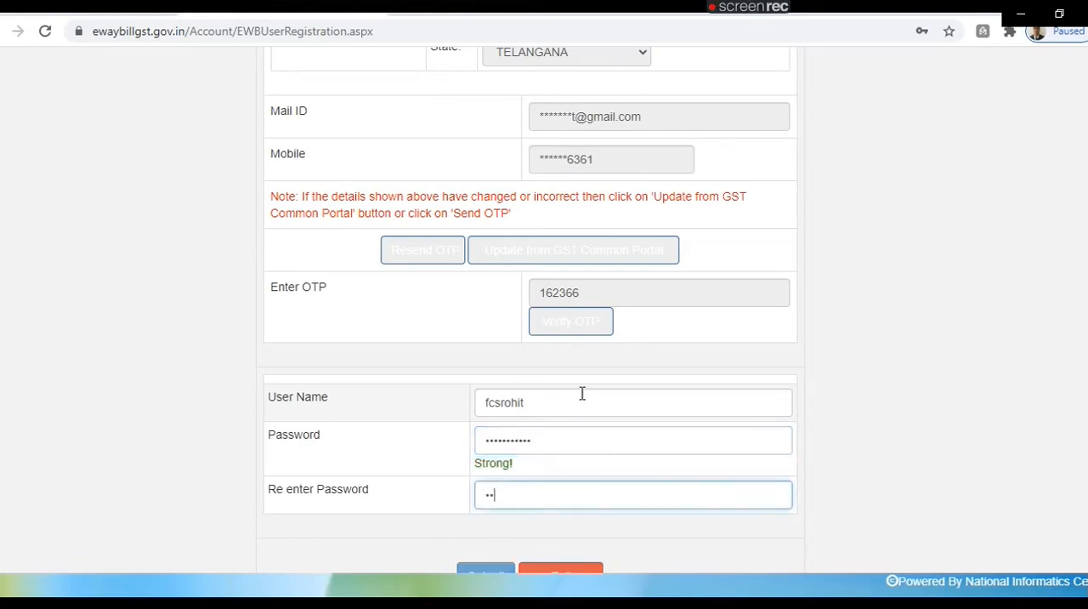
{"action": "type", "text": "•••••••••"}
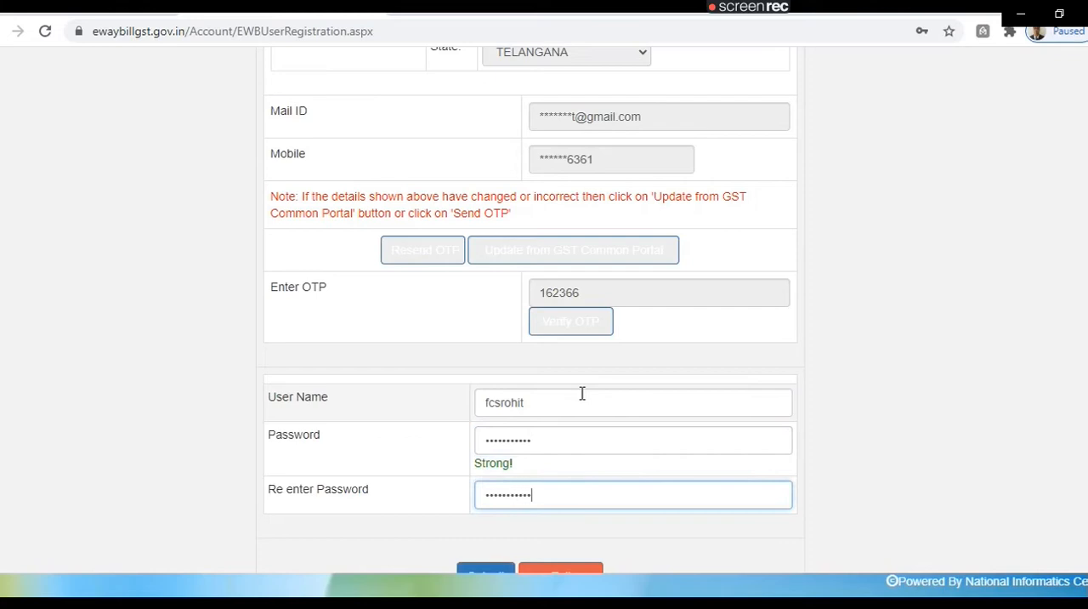
{"action": "scroll", "coordinate": [614, 544], "scroll_direction": "down", "scroll_amount": 1}
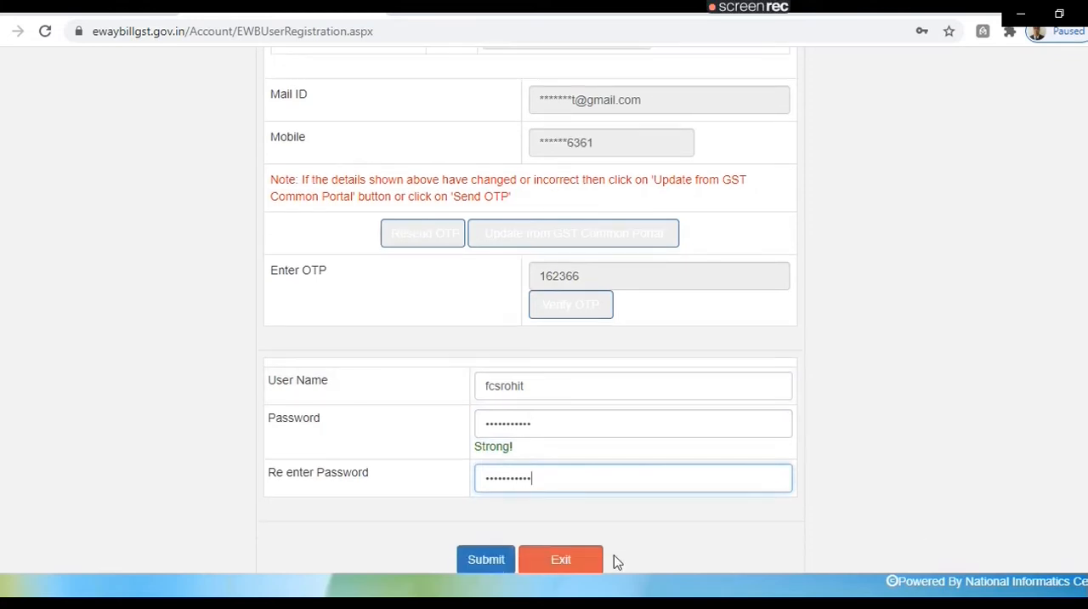
{"action": "left_click", "coordinate": [504, 561]}
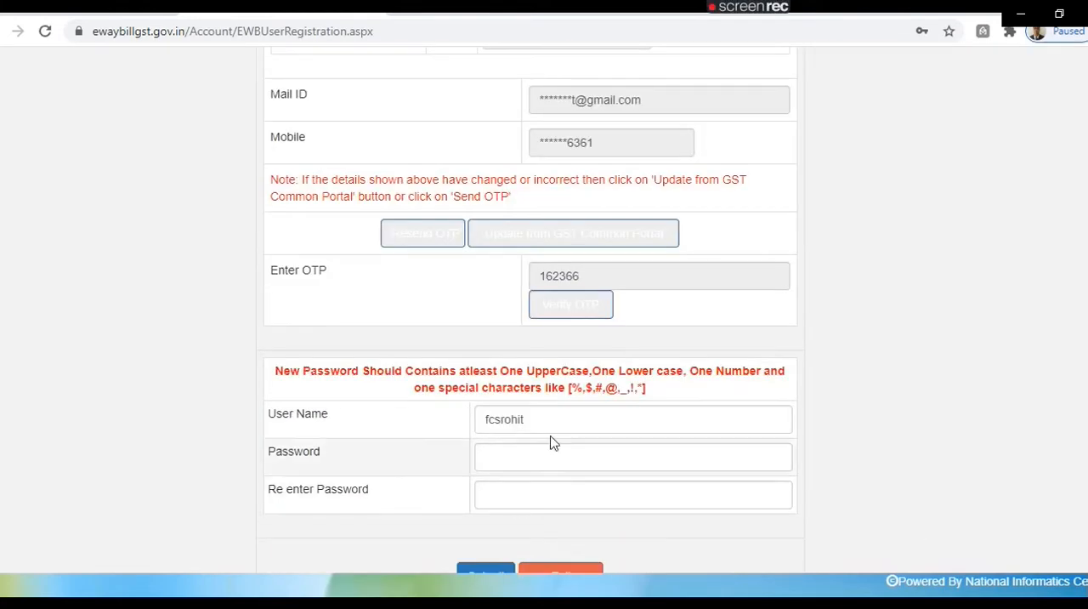
Step: Enter a compliant new account password in both password fields and submit the registration
{"action": "left_click", "coordinate": [537, 444]}
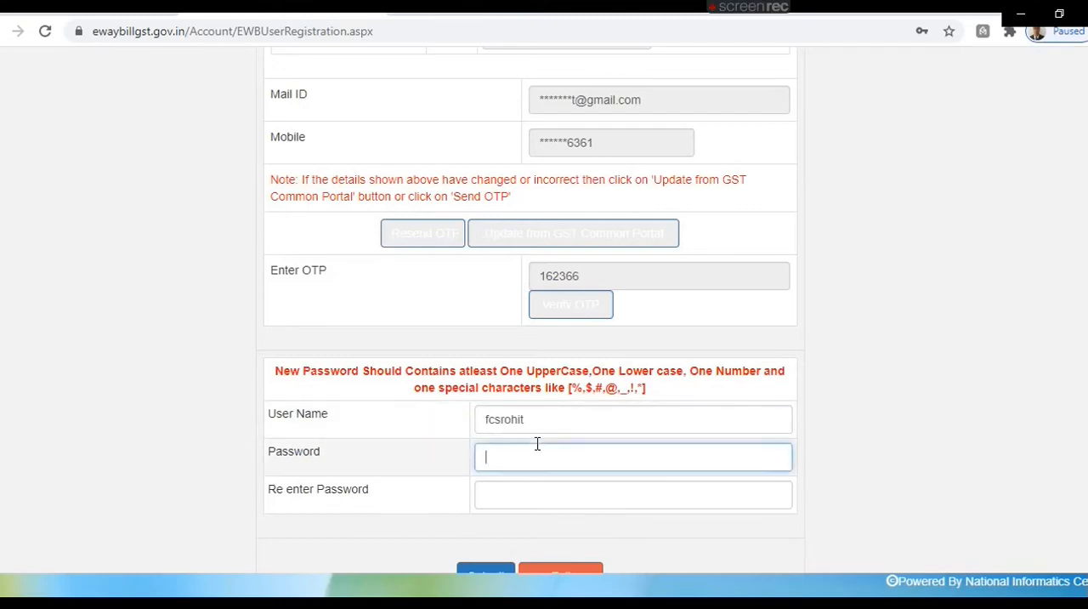
{"action": "type", "text": "•••••••"}
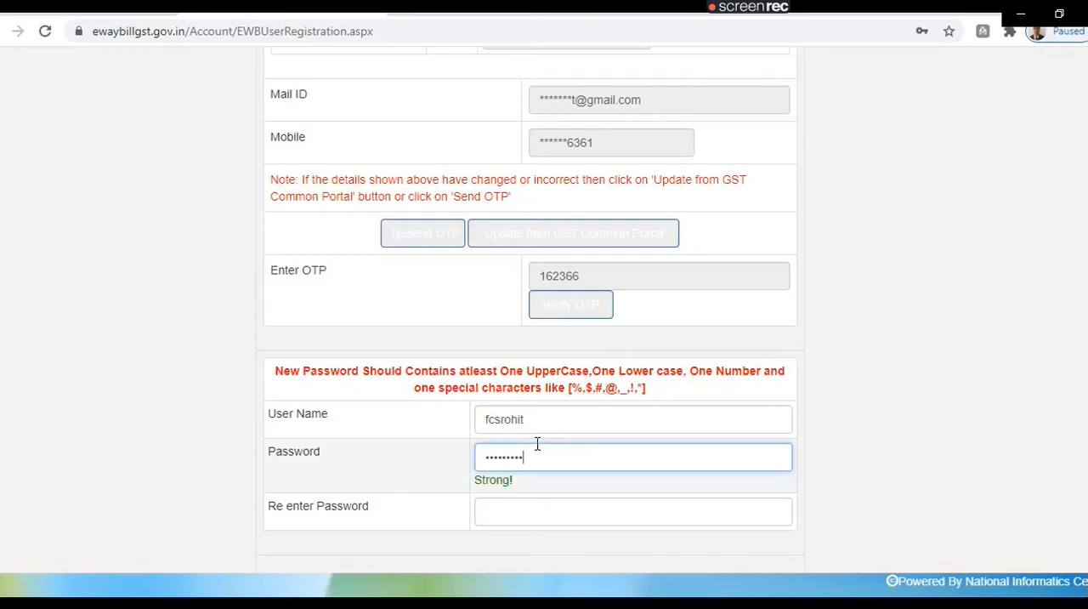
{"action": "key", "text": "Tab"}
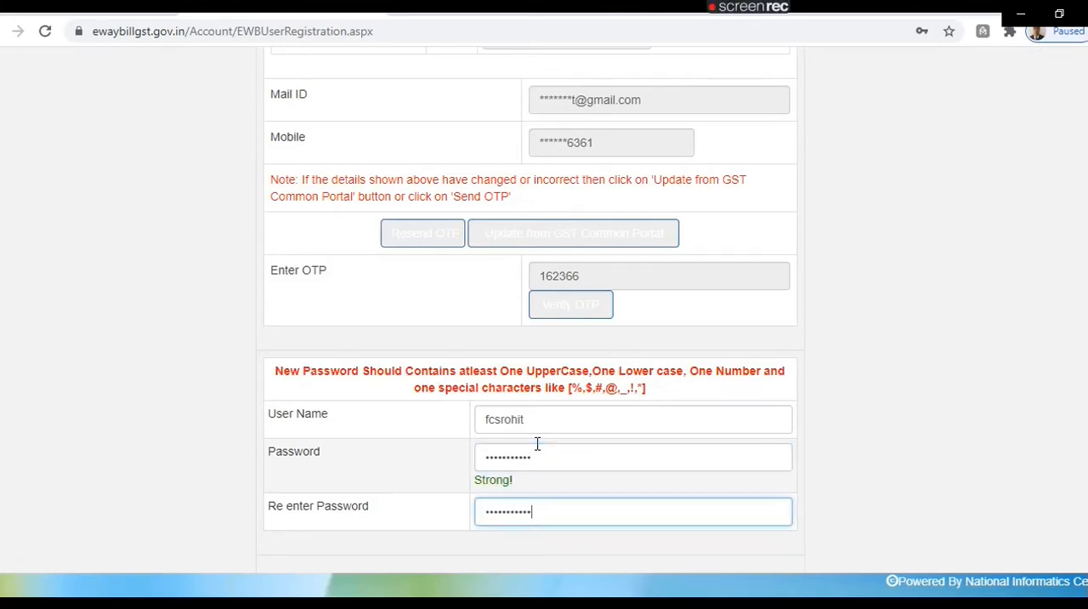
{"action": "scroll", "coordinate": [777, 563], "scroll_direction": "down", "scroll_amount": 1}
{"action": "left_click", "coordinate": [500, 562]}
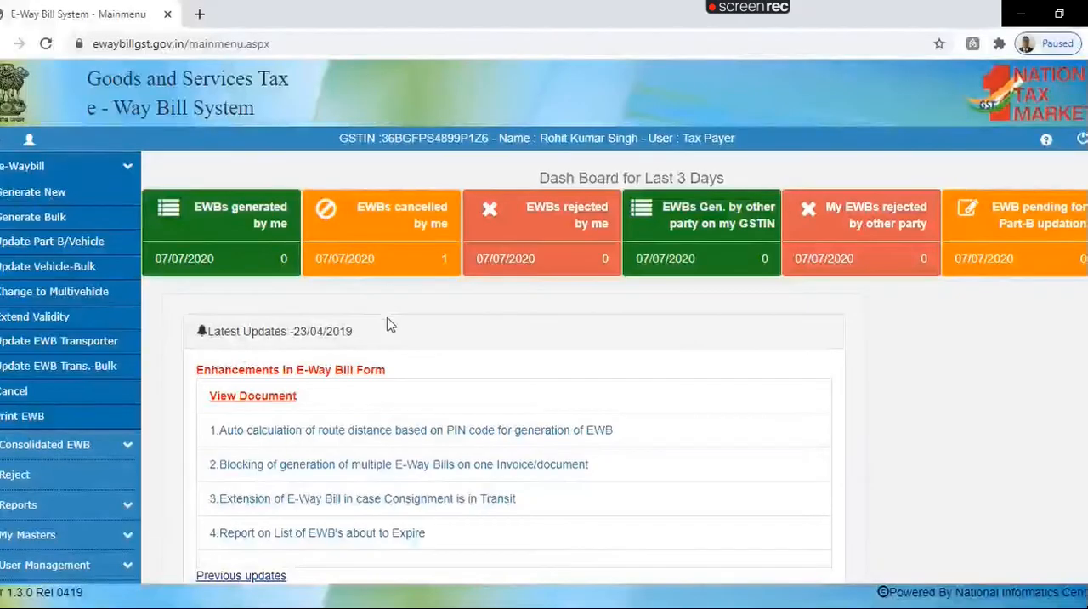
Step: Open the entry form for generating a new e-way bill
{"action": "left_click", "coordinate": [23, 194]}
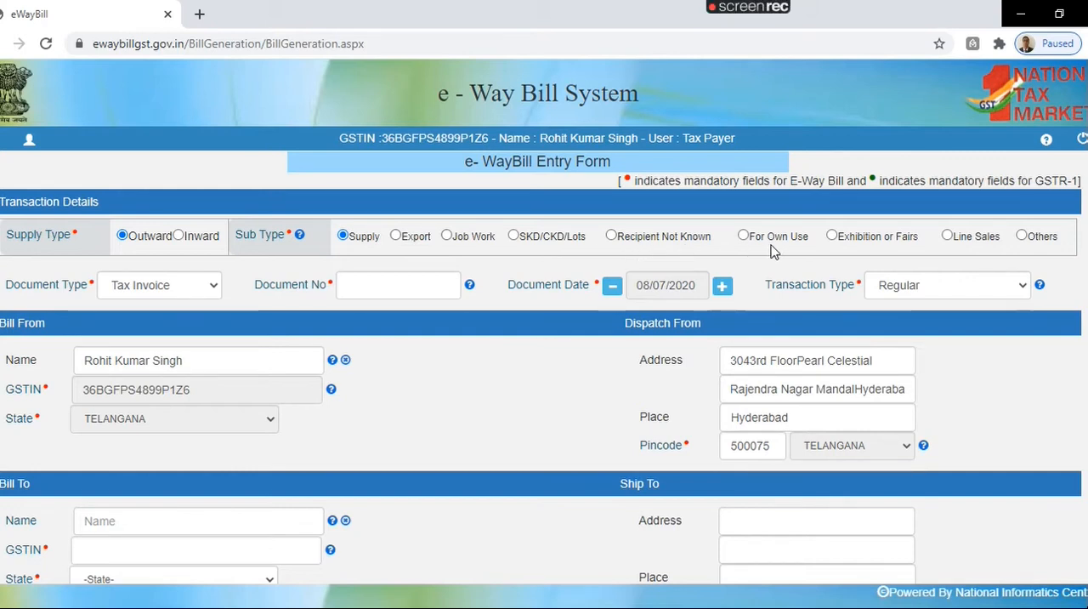
Step: Try the Line Sales and Others sub types, and set the sub type back to Supply
{"action": "left_click", "coordinate": [857, 241]}
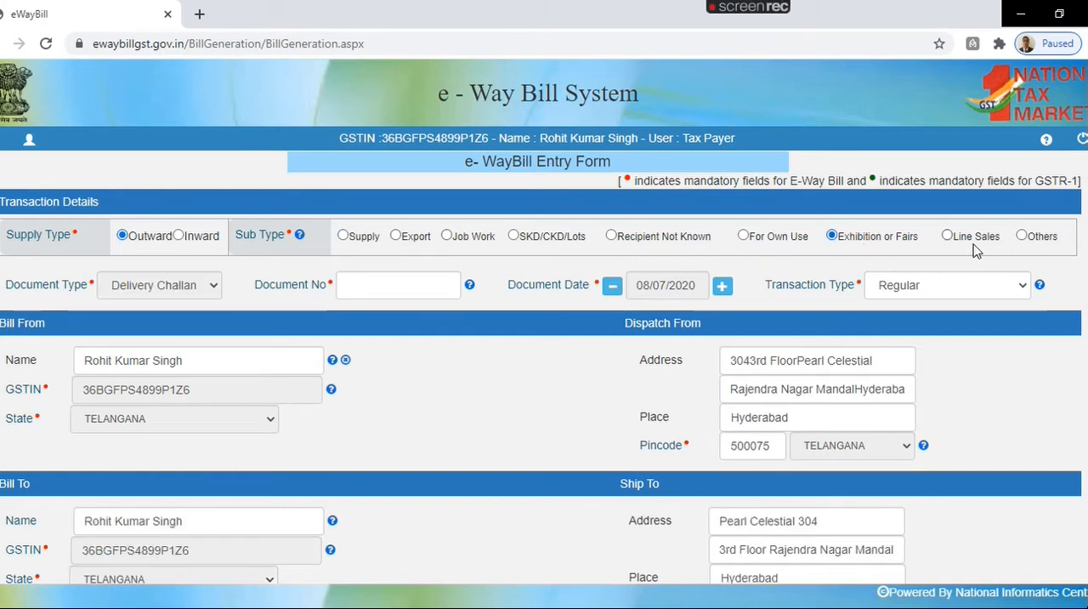
{"action": "left_click", "coordinate": [1023, 236]}
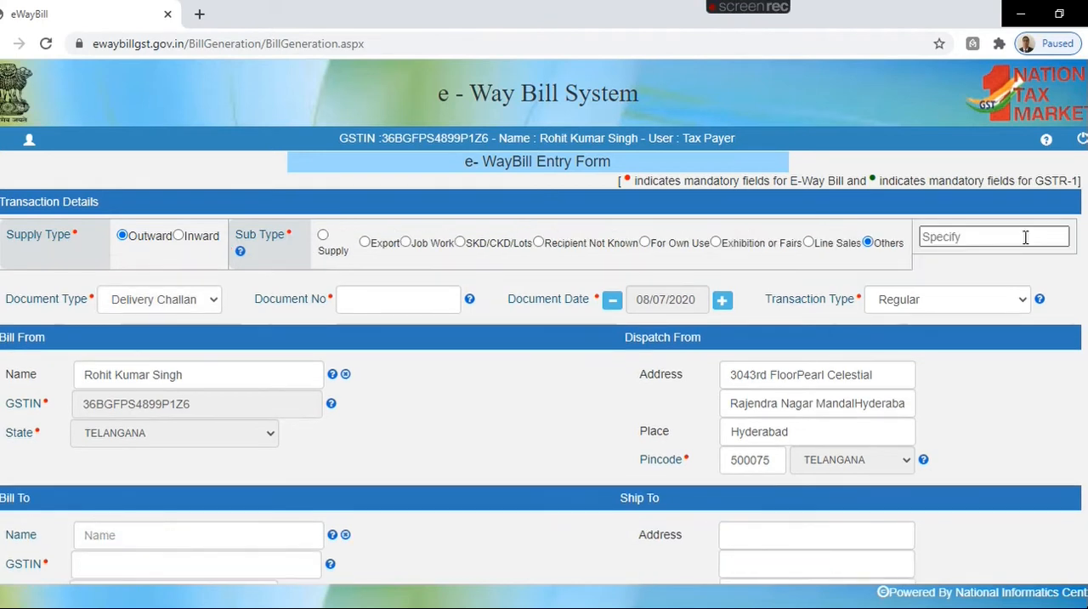
{"action": "left_click", "coordinate": [323, 235]}
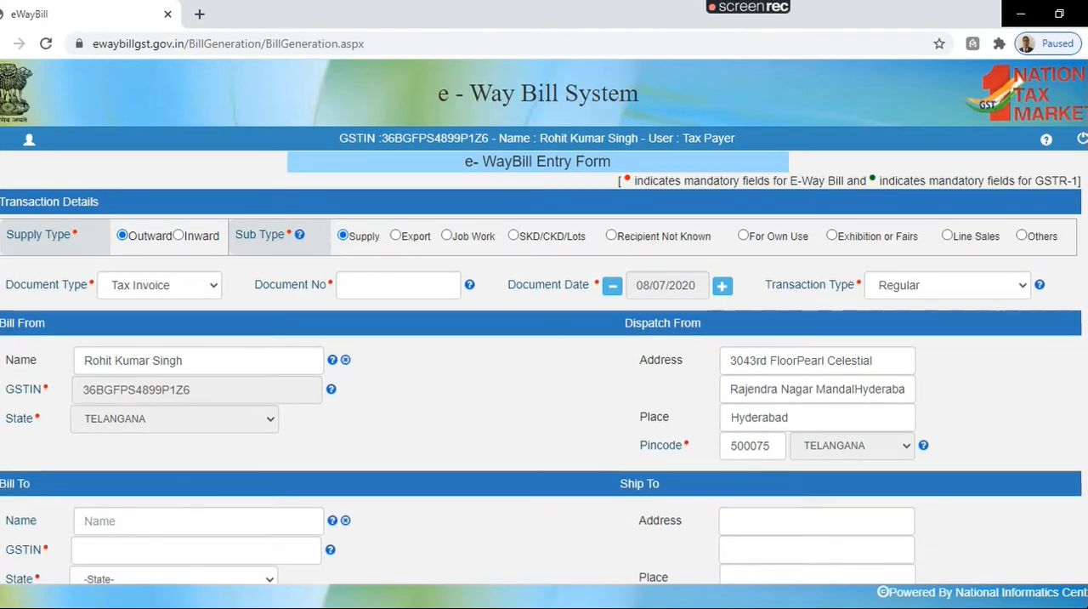
Step: Look through the item and transportation sections of the entry form, and set the sub type to Export
{"action": "scroll", "coordinate": [544, 323], "scroll_direction": "down", "scroll_amount": 3}
{"action": "scroll", "coordinate": [544, 323], "scroll_direction": "down", "scroll_amount": 3}
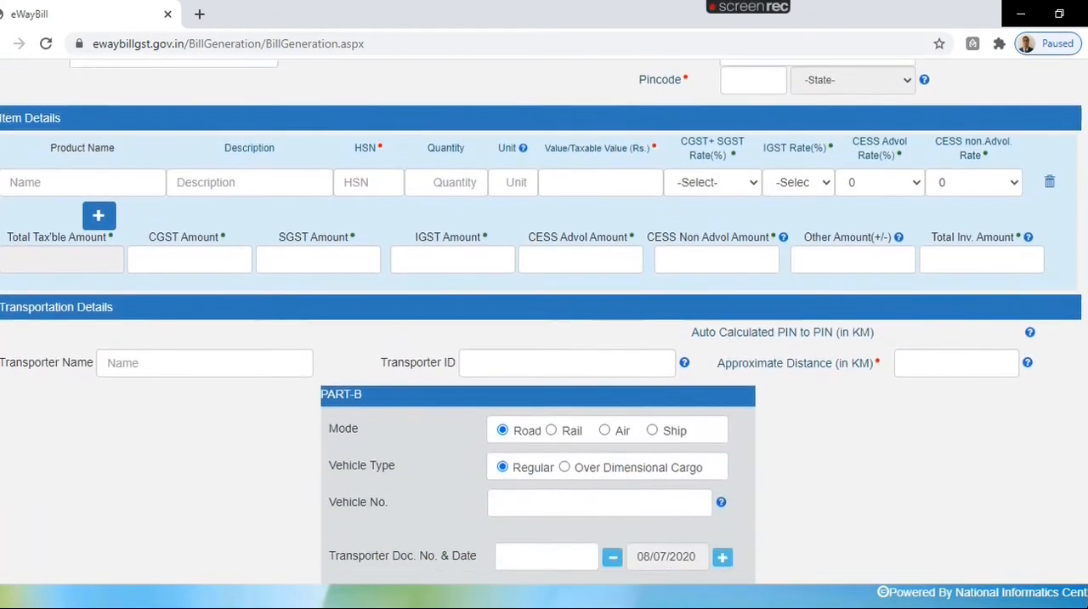
{"action": "scroll", "coordinate": [544, 323], "scroll_direction": "down", "scroll_amount": 2}
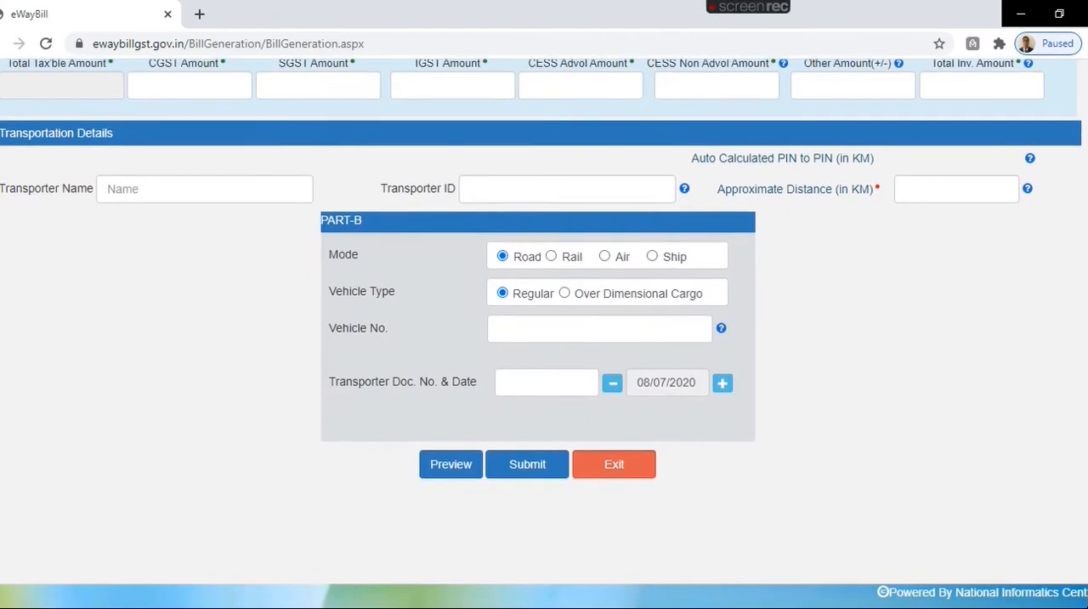
{"action": "scroll", "coordinate": [667, 269], "scroll_direction": "up", "scroll_amount": 10}
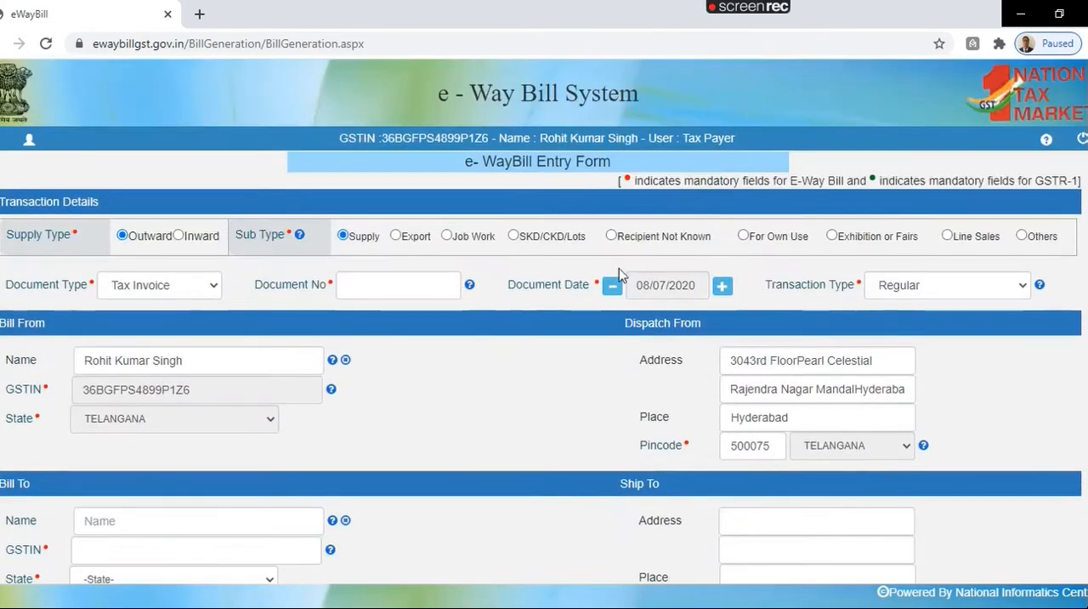
{"action": "left_click", "coordinate": [396, 235]}
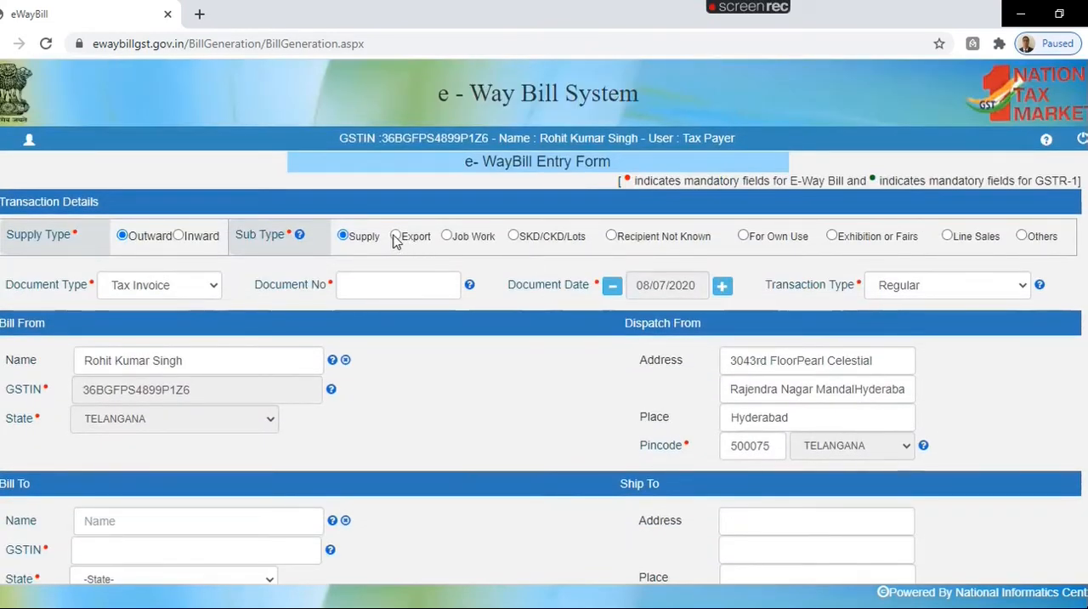
Step: Examine the document type choice and the party, item and transportation sections of the form for the Export sub type
{"action": "left_click", "coordinate": [170, 293]}
{"action": "left_click", "coordinate": [170, 293]}
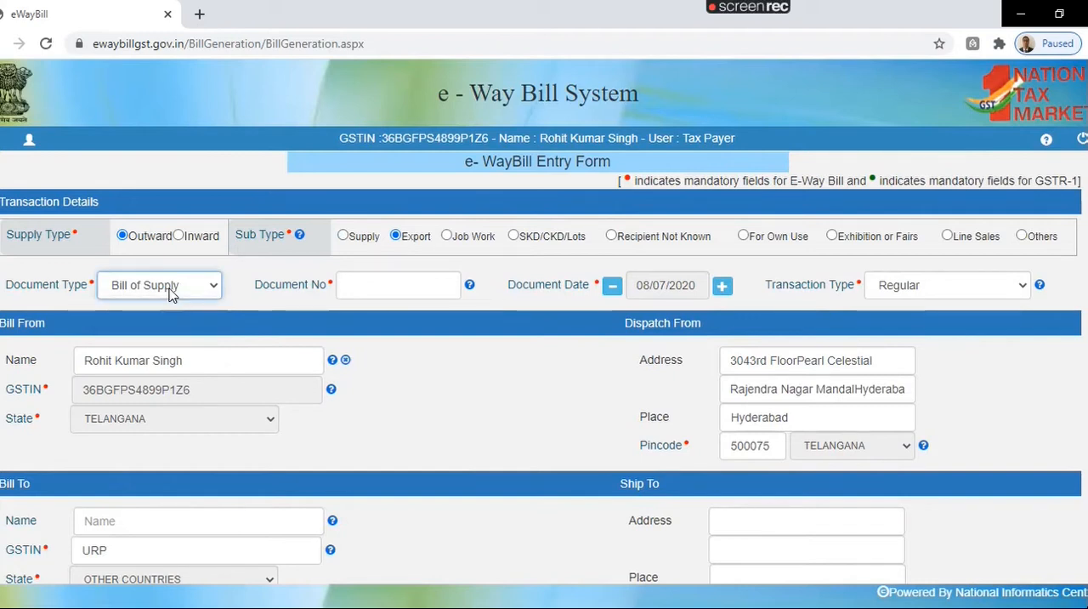
{"action": "scroll", "coordinate": [170, 293], "scroll_direction": "down", "scroll_amount": 2}
{"action": "scroll", "coordinate": [544, 321], "scroll_direction": "down", "scroll_amount": 3}
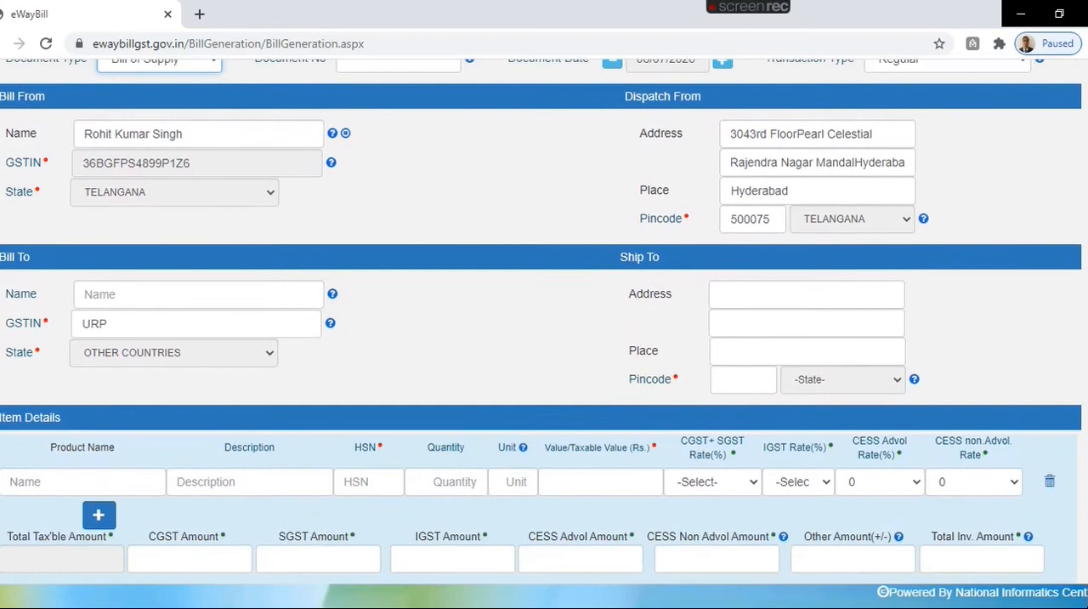
{"action": "scroll", "coordinate": [544, 321], "scroll_direction": "down", "scroll_amount": 2}
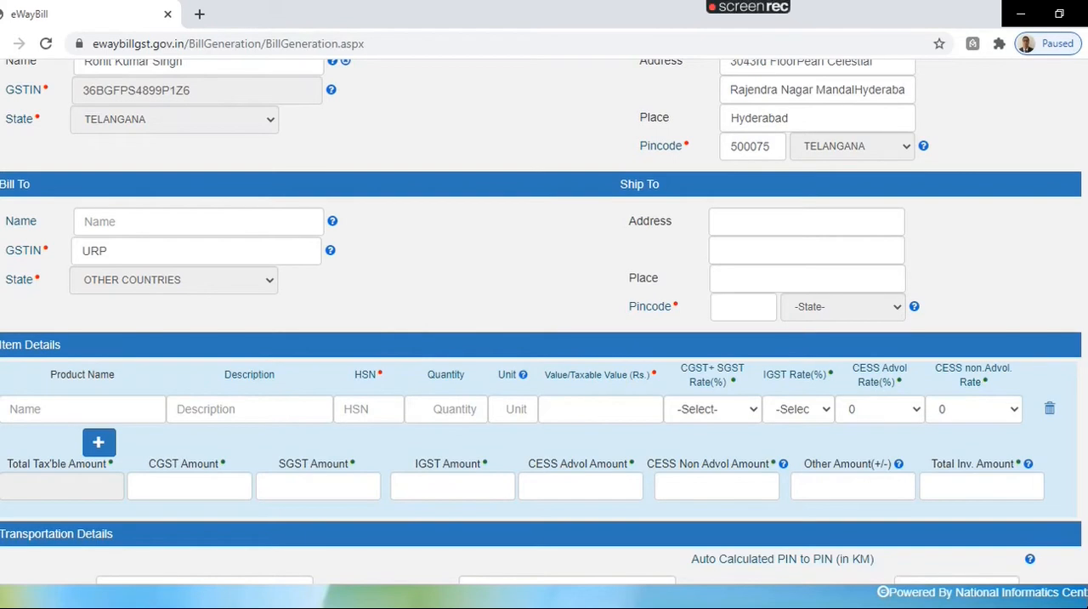
{"action": "scroll", "coordinate": [544, 321], "scroll_direction": "down", "scroll_amount": 5}
{"action": "scroll", "coordinate": [544, 321], "scroll_direction": "down", "scroll_amount": 3}
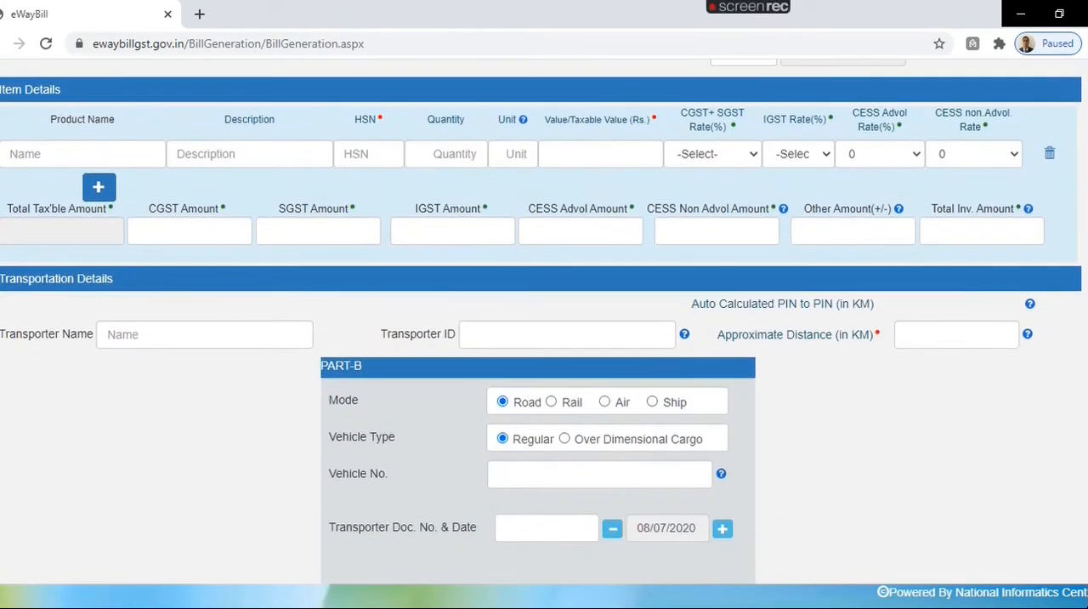
{"action": "scroll", "coordinate": [544, 321], "scroll_direction": "up", "scroll_amount": 8}
{"action": "scroll", "coordinate": [485, 264], "scroll_direction": "up", "scroll_amount": 3}
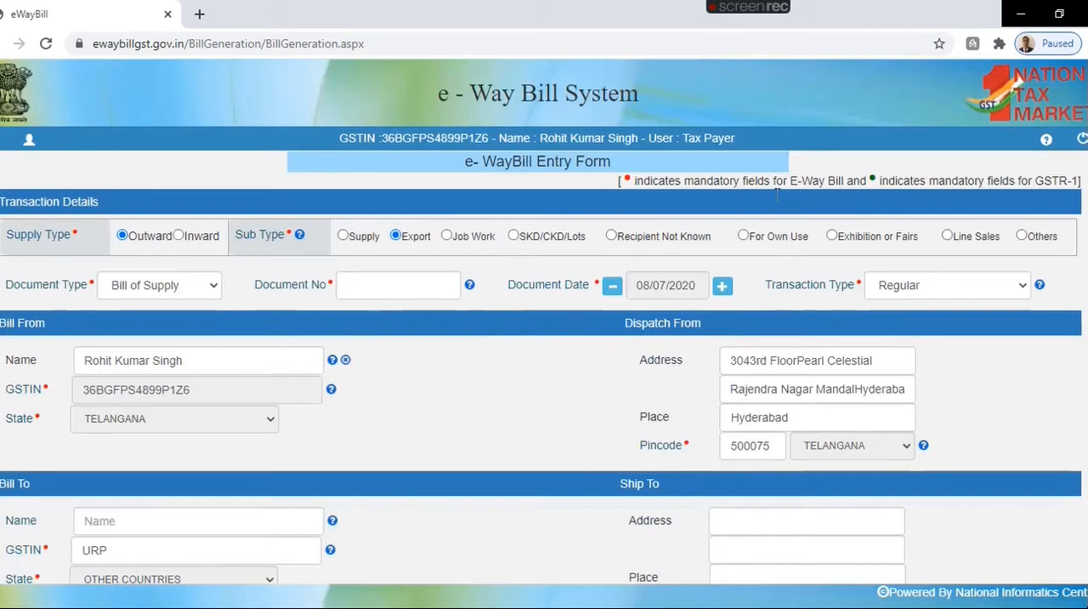
Step: Set the sub type to Job Work, review the billing and item sections, and check the transaction type options, keeping Regular
{"action": "left_click", "coordinate": [447, 237]}
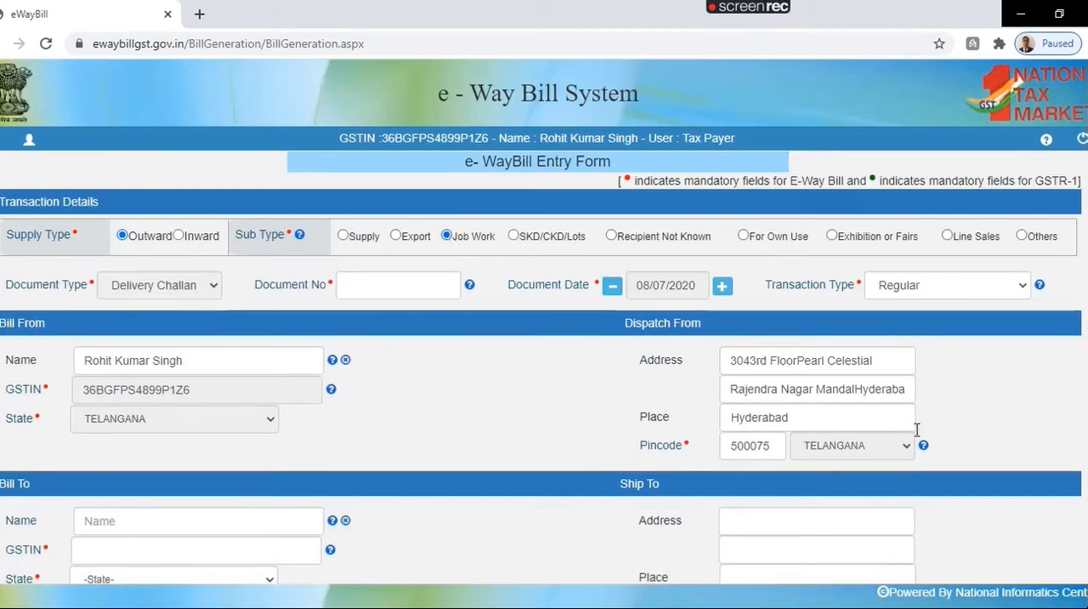
{"action": "scroll", "coordinate": [918, 432], "scroll_direction": "down", "scroll_amount": 2}
{"action": "scroll", "coordinate": [544, 322], "scroll_direction": "down", "scroll_amount": 1}
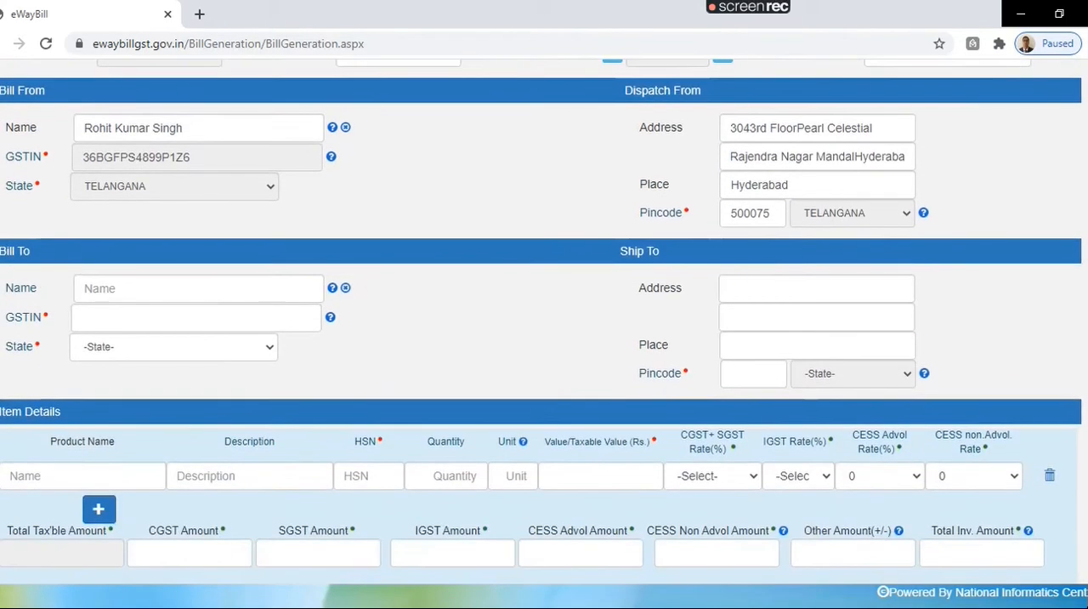
{"action": "scroll", "coordinate": [544, 321], "scroll_direction": "down", "scroll_amount": 1}
{"action": "scroll", "coordinate": [316, 361], "scroll_direction": "up", "scroll_amount": 1}
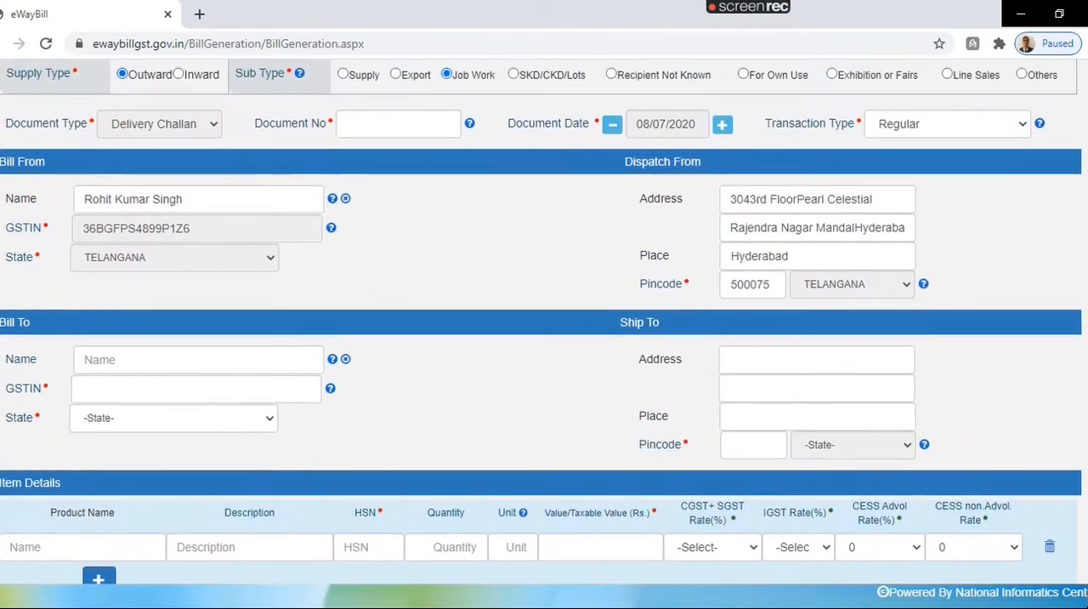
{"action": "scroll", "coordinate": [316, 362], "scroll_direction": "up", "scroll_amount": 2}
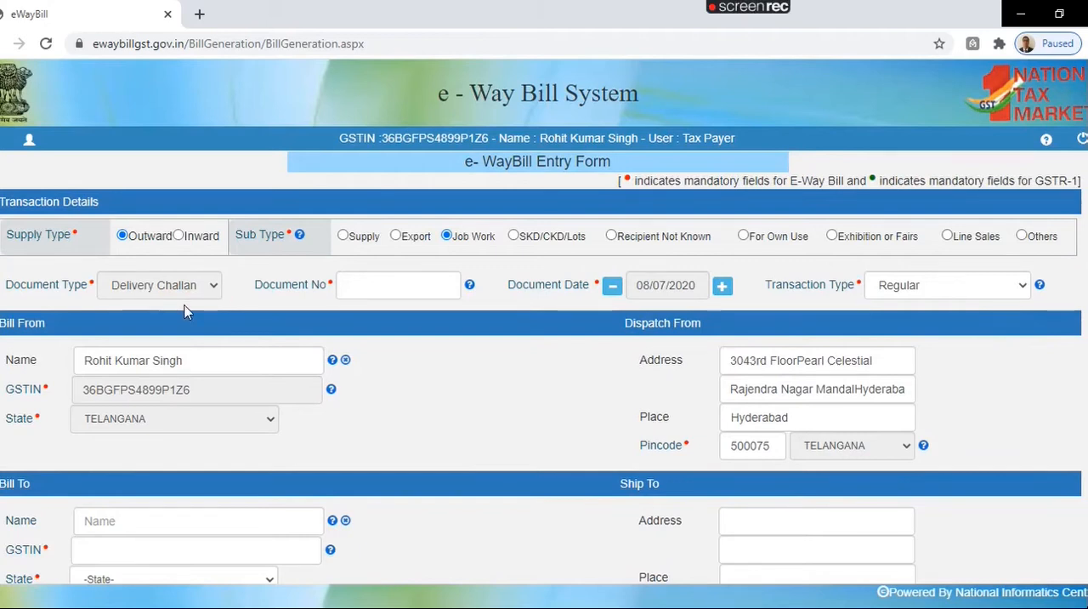
{"action": "left_click", "coordinate": [901, 292]}
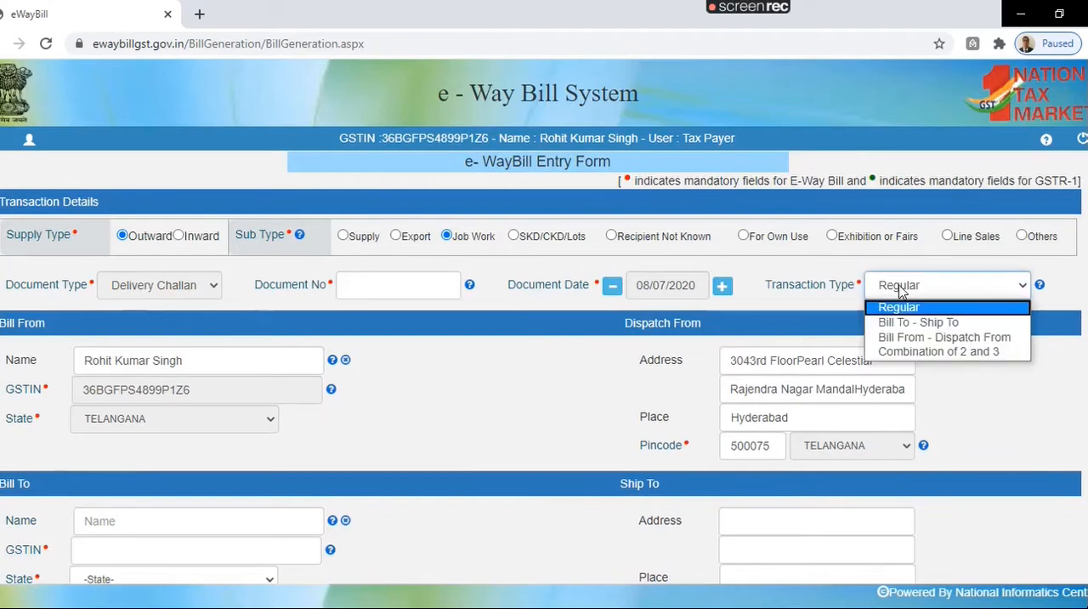
{"action": "left_click", "coordinate": [901, 291]}
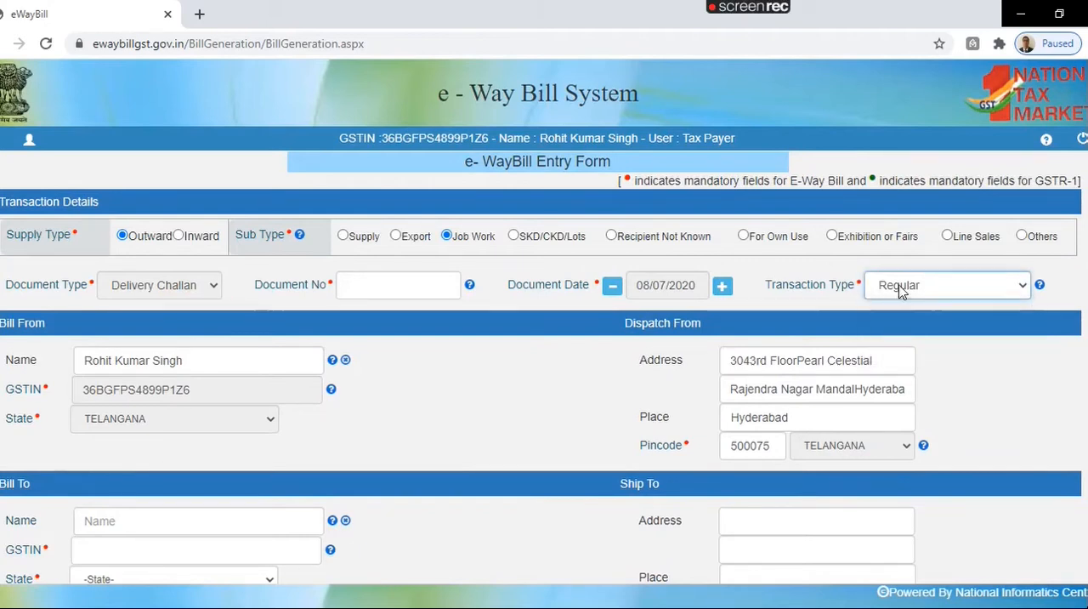
Step: Set the sub type to SKD/CKD/Lots and review its document type choices and the form down to the transportation section
{"action": "left_click", "coordinate": [512, 236]}
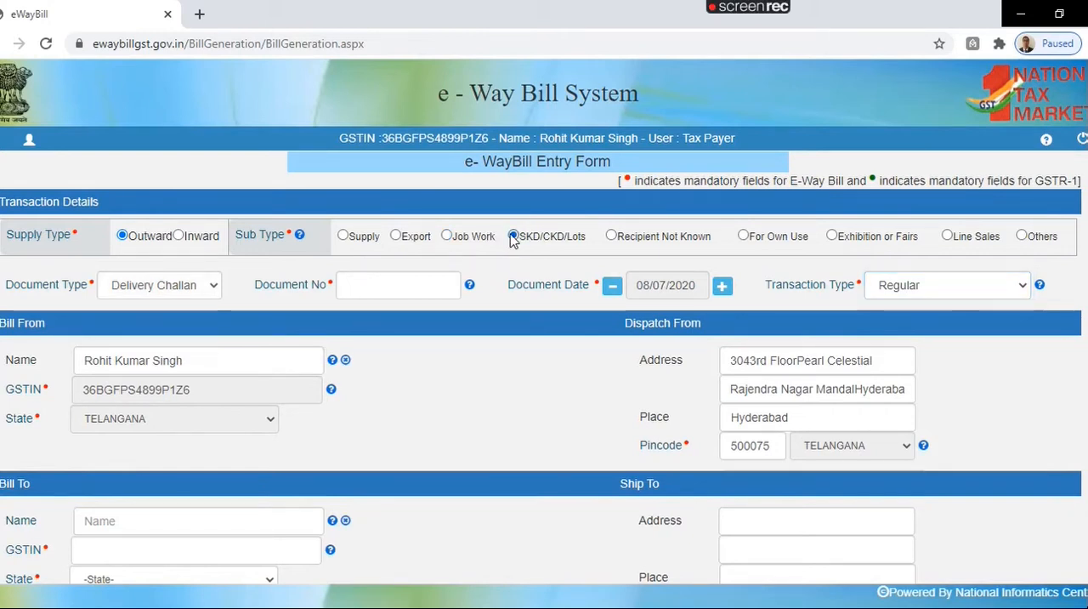
{"action": "left_click", "coordinate": [192, 289]}
{"action": "left_click", "coordinate": [193, 288]}
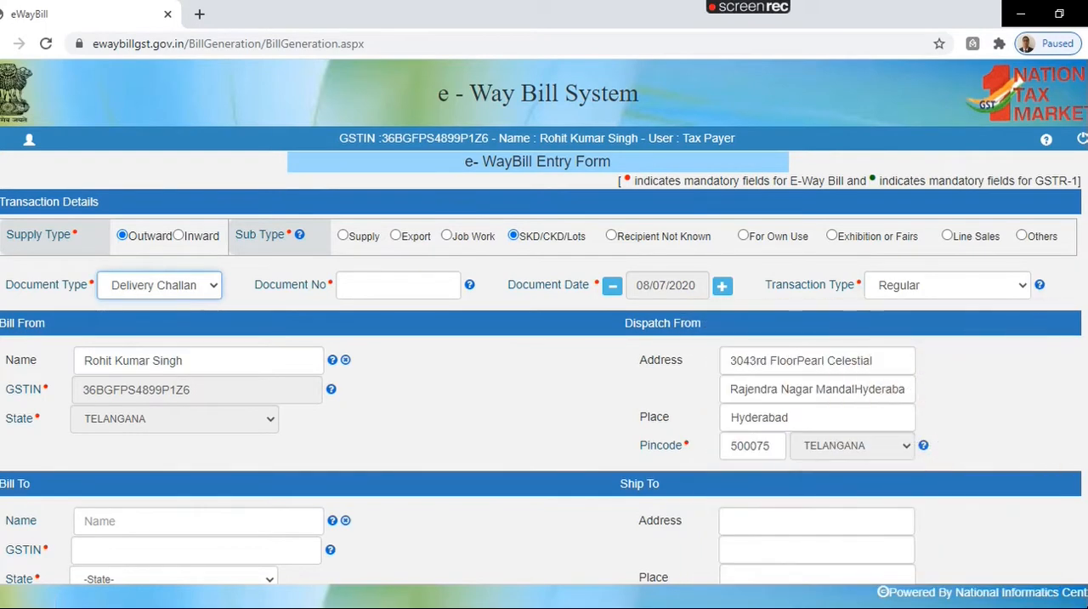
{"action": "scroll", "coordinate": [544, 321], "scroll_direction": "down", "scroll_amount": 5}
{"action": "scroll", "coordinate": [544, 321], "scroll_direction": "down", "scroll_amount": 1}
{"action": "scroll", "coordinate": [544, 321], "scroll_direction": "down", "scroll_amount": 2}
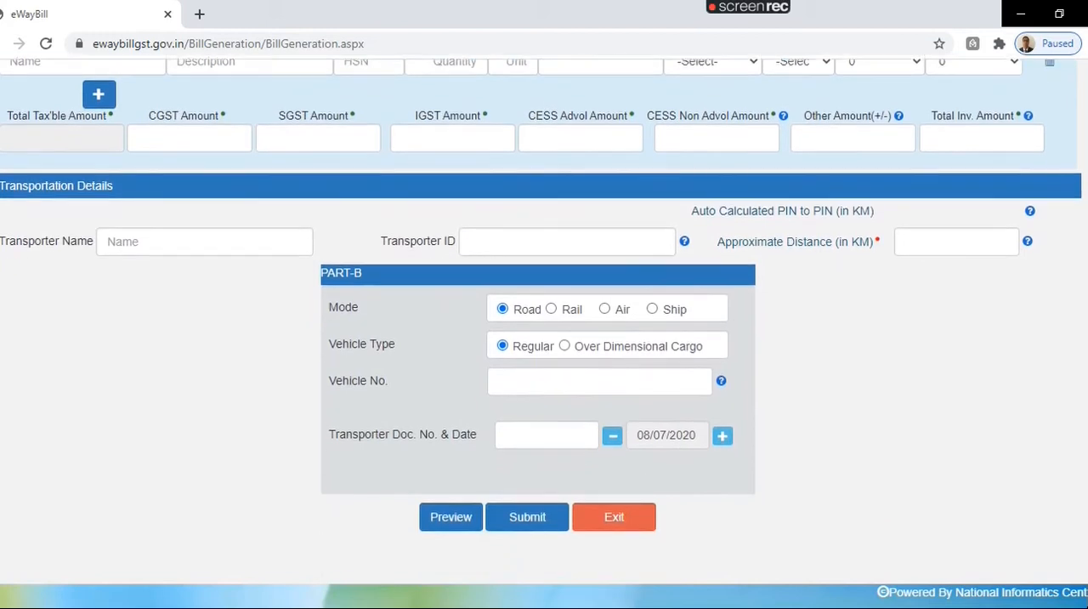
{"action": "scroll", "coordinate": [886, 264], "scroll_direction": "up", "scroll_amount": 8}
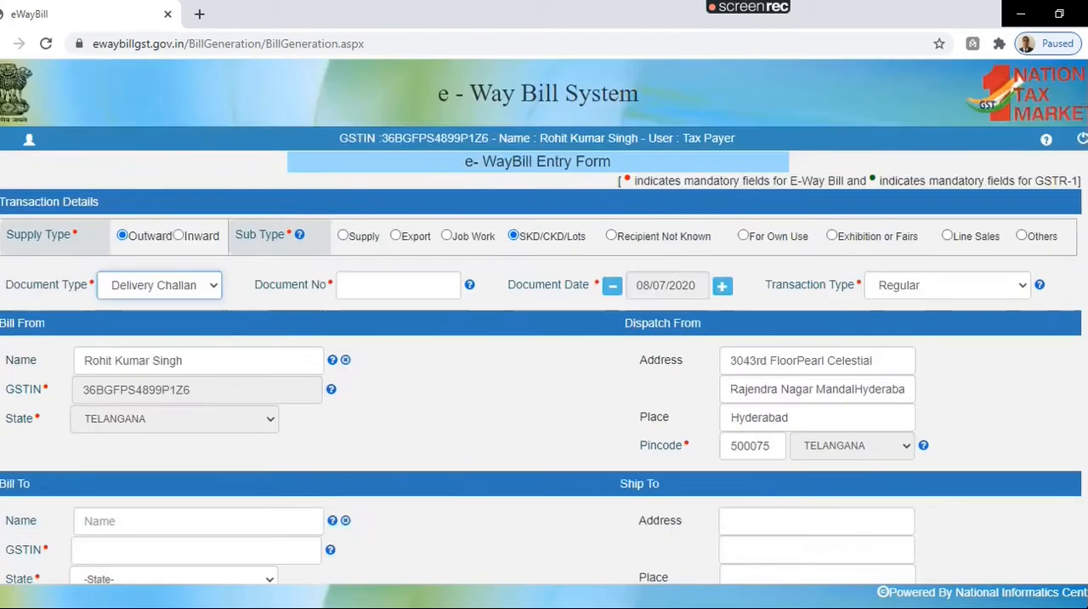
Step: Set the sub type to Recipient Not Known and review the Bill To, Ship To, item and transportation sections
{"action": "left_click", "coordinate": [611, 237]}
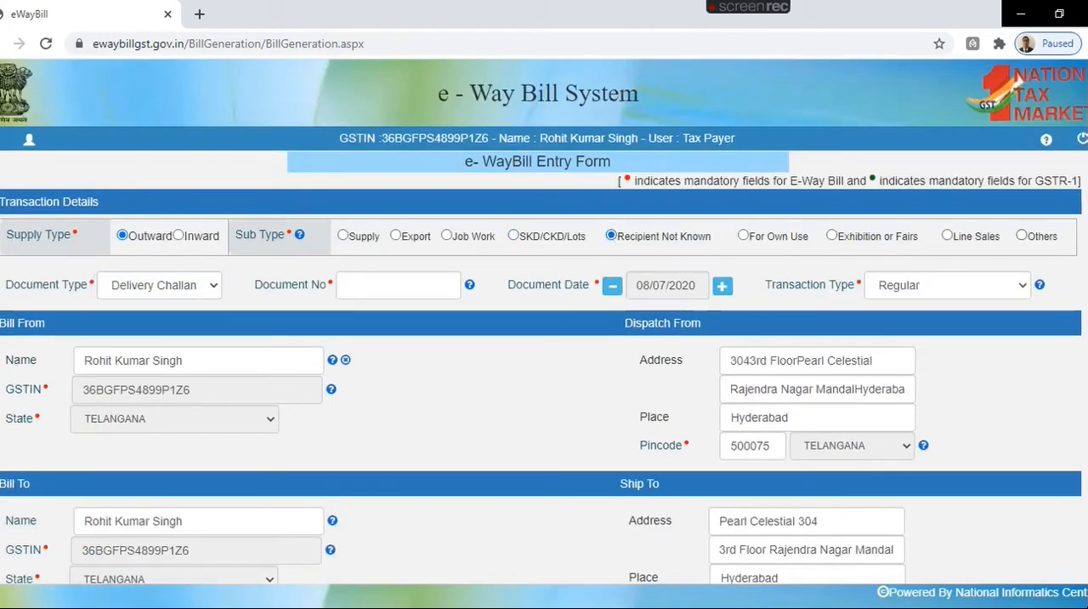
{"action": "scroll", "coordinate": [544, 321], "scroll_direction": "down", "scroll_amount": 3}
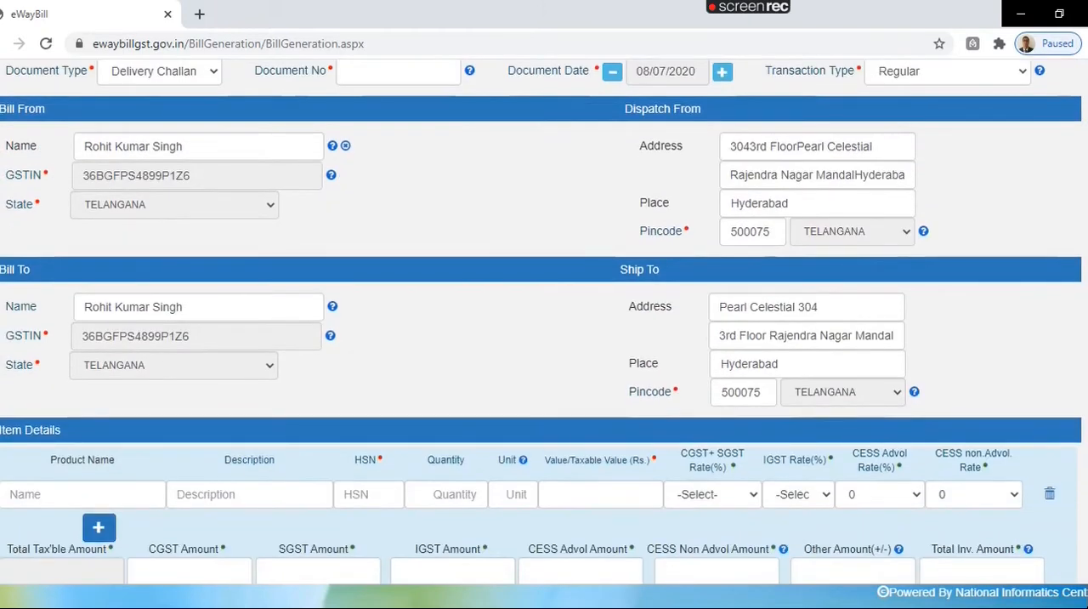
{"action": "scroll", "coordinate": [544, 321], "scroll_direction": "down", "scroll_amount": 1}
{"action": "scroll", "coordinate": [544, 322], "scroll_direction": "up", "scroll_amount": 1}
{"action": "scroll", "coordinate": [549, 422], "scroll_direction": "up", "scroll_amount": 1}
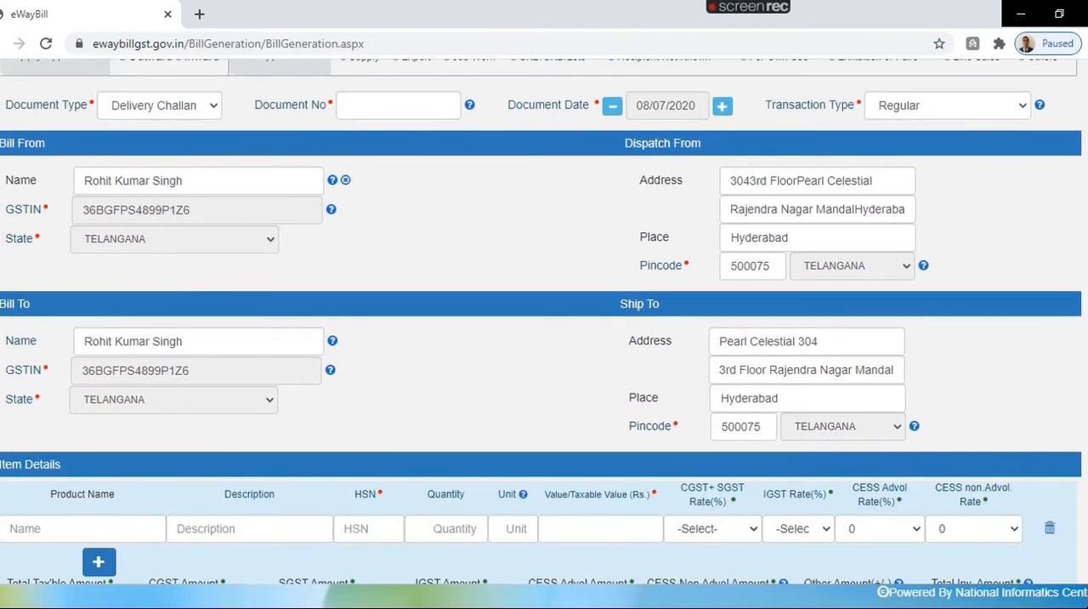
{"action": "scroll", "coordinate": [935, 431], "scroll_direction": "up", "scroll_amount": 4}
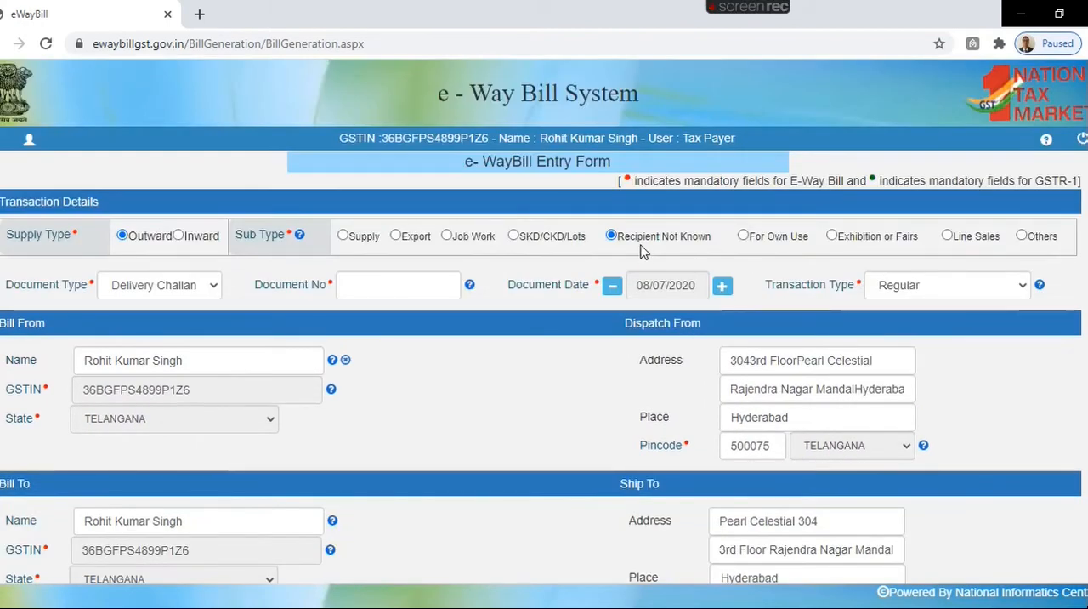
{"action": "scroll", "coordinate": [643, 251], "scroll_direction": "down", "scroll_amount": 5}
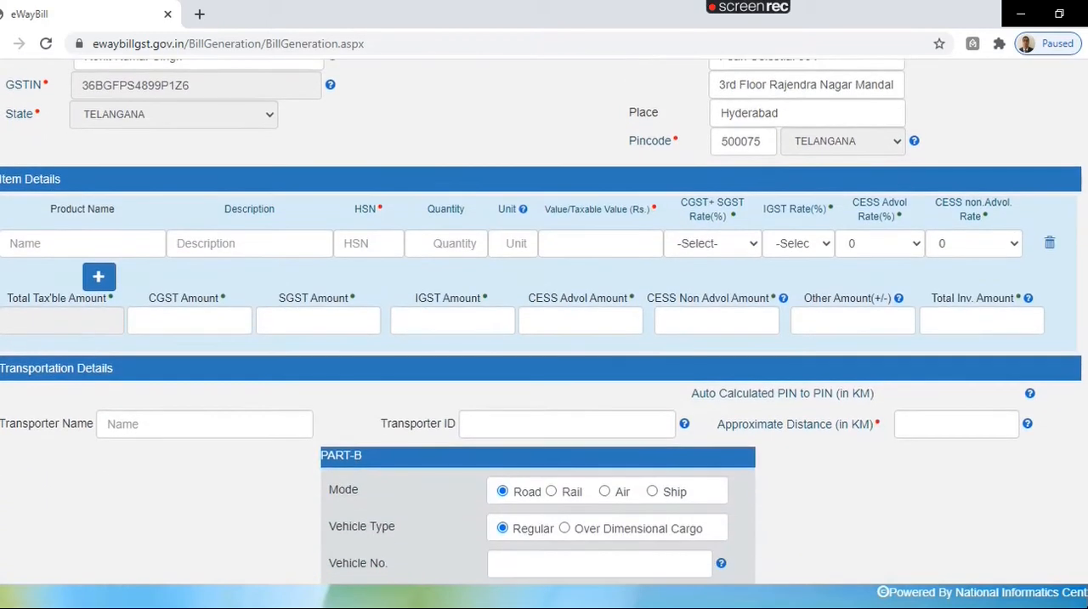
{"action": "scroll", "coordinate": [544, 340], "scroll_direction": "down", "scroll_amount": 3}
{"action": "scroll", "coordinate": [544, 340], "scroll_direction": "up", "scroll_amount": 5}
{"action": "scroll", "coordinate": [510, 340], "scroll_direction": "up", "scroll_amount": 4}
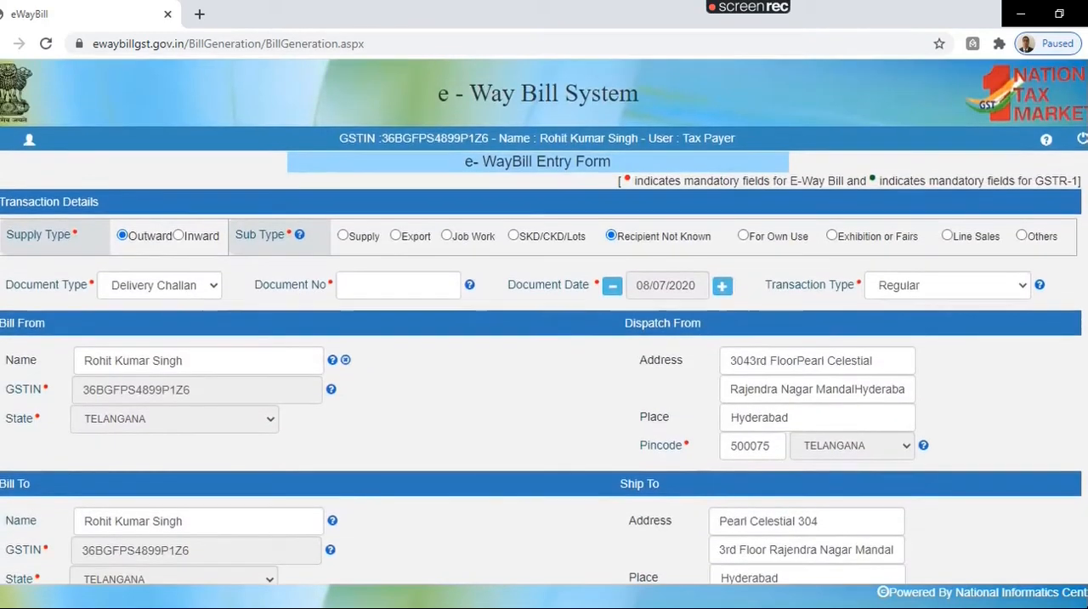
Step: Set the sub type to For Own Use and review the party, item and transportation sections
{"action": "left_click", "coordinate": [742, 235]}
{"action": "scroll", "coordinate": [743, 235], "scroll_direction": "down", "scroll_amount": 1}
{"action": "scroll", "coordinate": [544, 340], "scroll_direction": "down", "scroll_amount": 2}
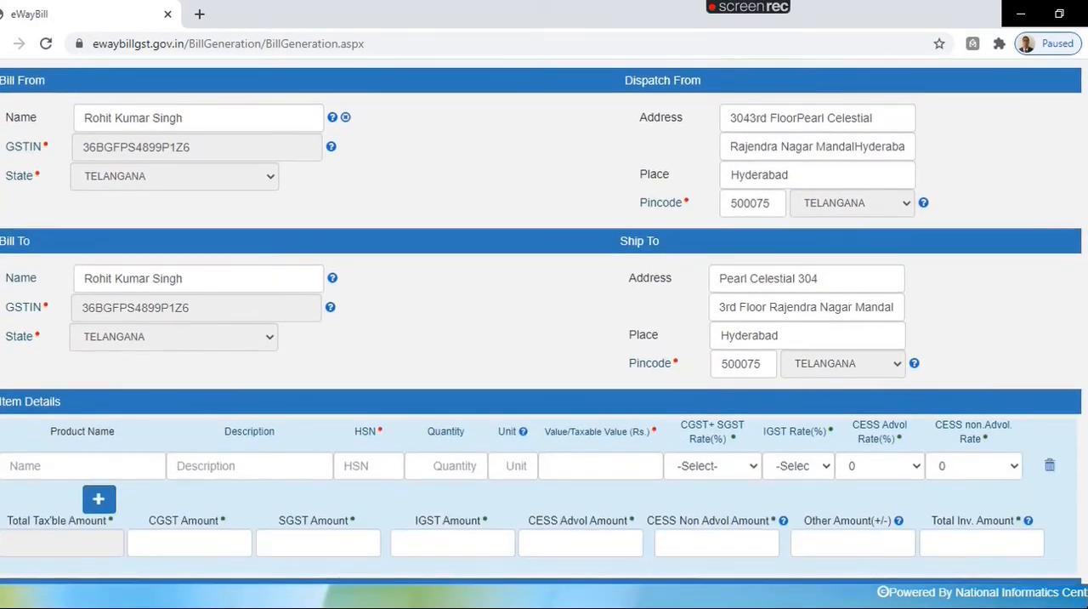
{"action": "scroll", "coordinate": [544, 340], "scroll_direction": "down", "scroll_amount": 3}
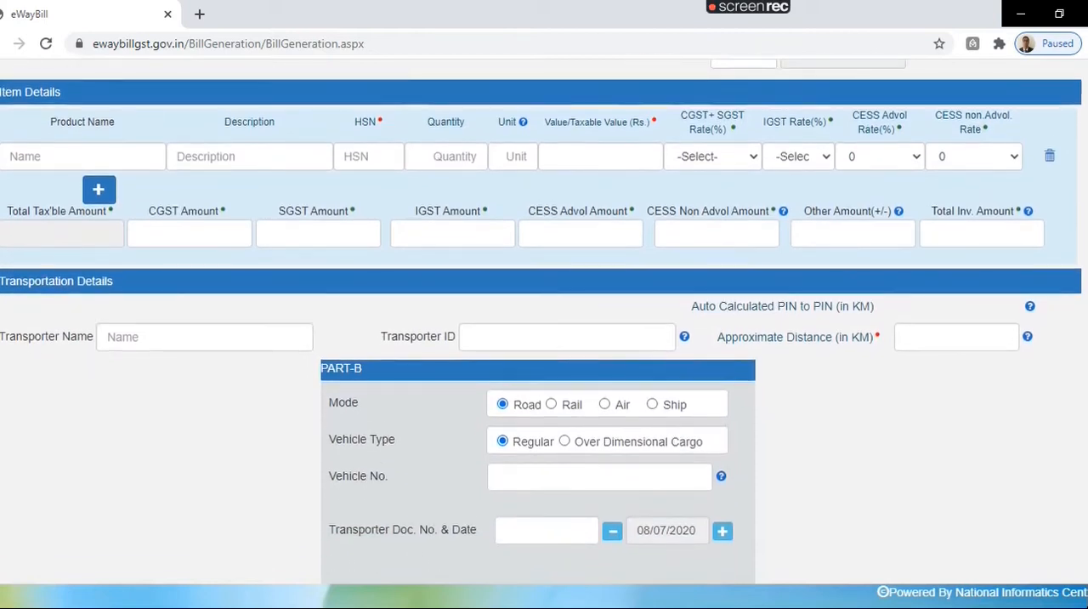
{"action": "scroll", "coordinate": [872, 252], "scroll_direction": "up", "scroll_amount": 10}
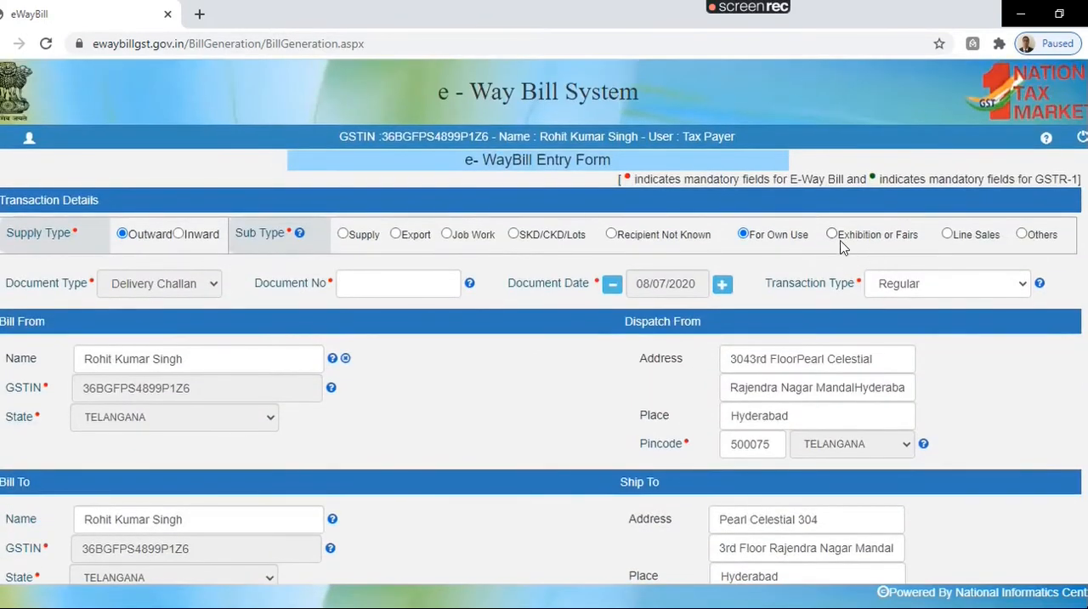
Step: Set the sub type to Exhibition or Fairs and examine the form, especially the Ship To address, place and pincode
{"action": "scroll", "coordinate": [835, 242], "scroll_direction": "down", "scroll_amount": 2}
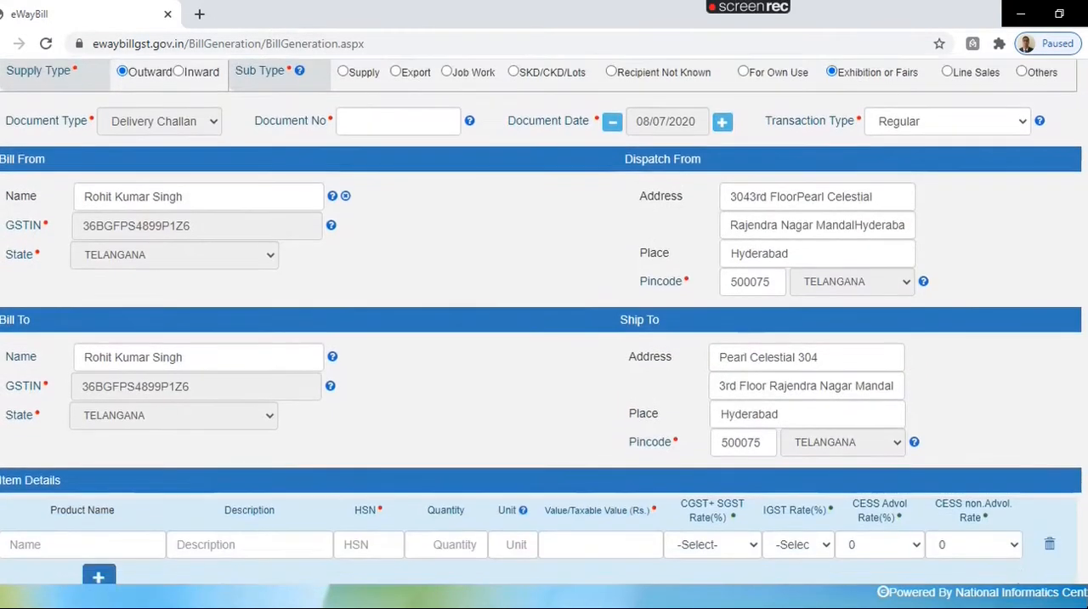
{"action": "scroll", "coordinate": [544, 323], "scroll_direction": "down", "scroll_amount": 2}
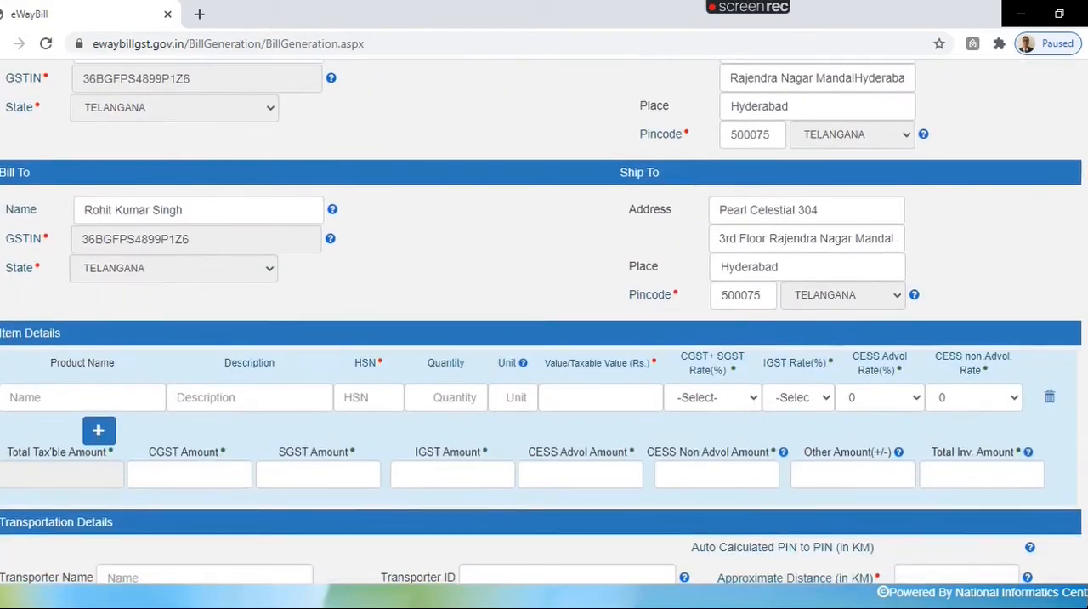
{"action": "scroll", "coordinate": [490, 442], "scroll_direction": "up", "scroll_amount": 3}
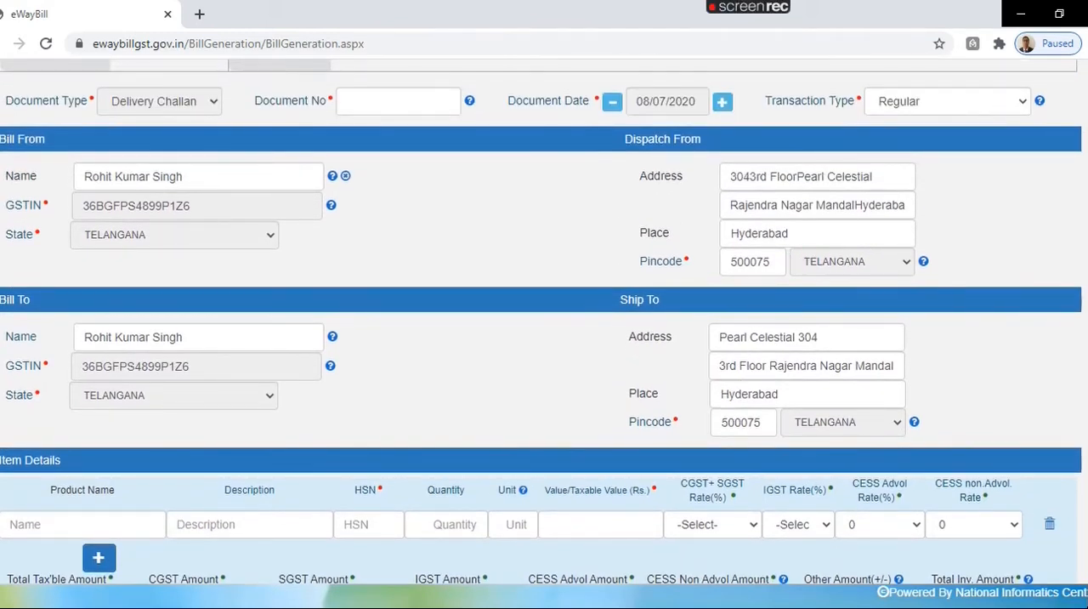
{"action": "scroll", "coordinate": [544, 323], "scroll_direction": "down", "scroll_amount": 1}
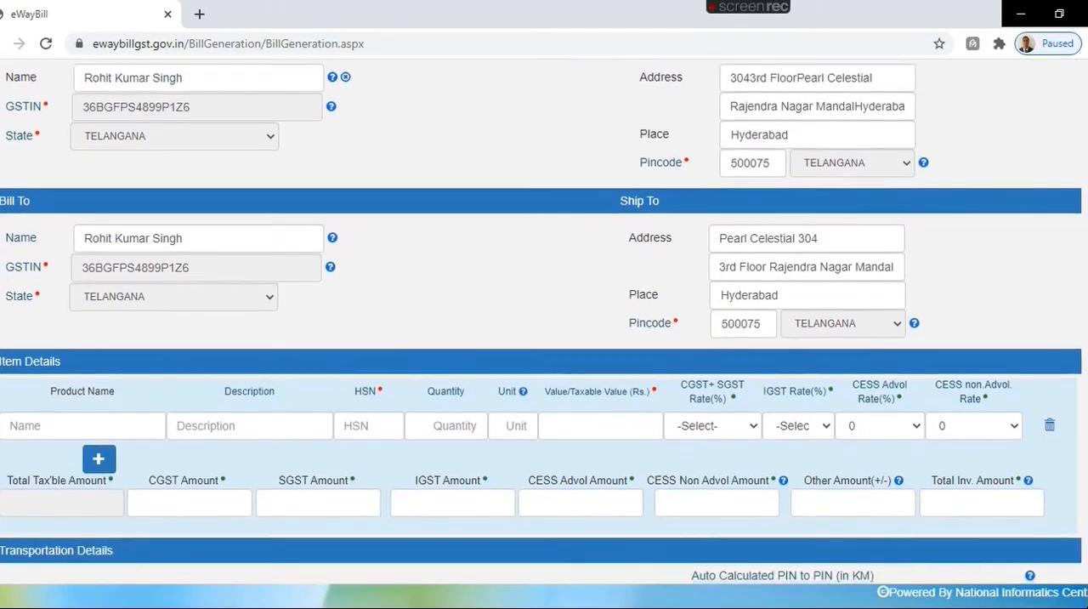
{"action": "scroll", "coordinate": [739, 208], "scroll_direction": "down", "scroll_amount": 1}
{"action": "scroll", "coordinate": [740, 208], "scroll_direction": "up", "scroll_amount": 1}
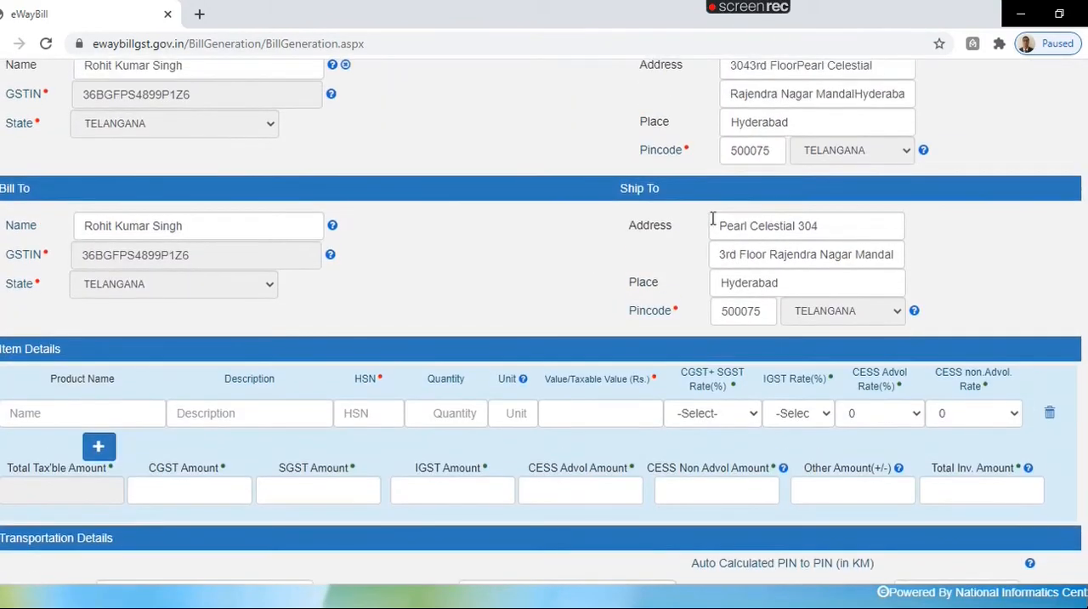
{"action": "left_click_drag", "start_coordinate": [712, 219], "coordinate": [862, 225]}
{"action": "left_click_drag", "start_coordinate": [719, 254], "coordinate": [897, 262]}
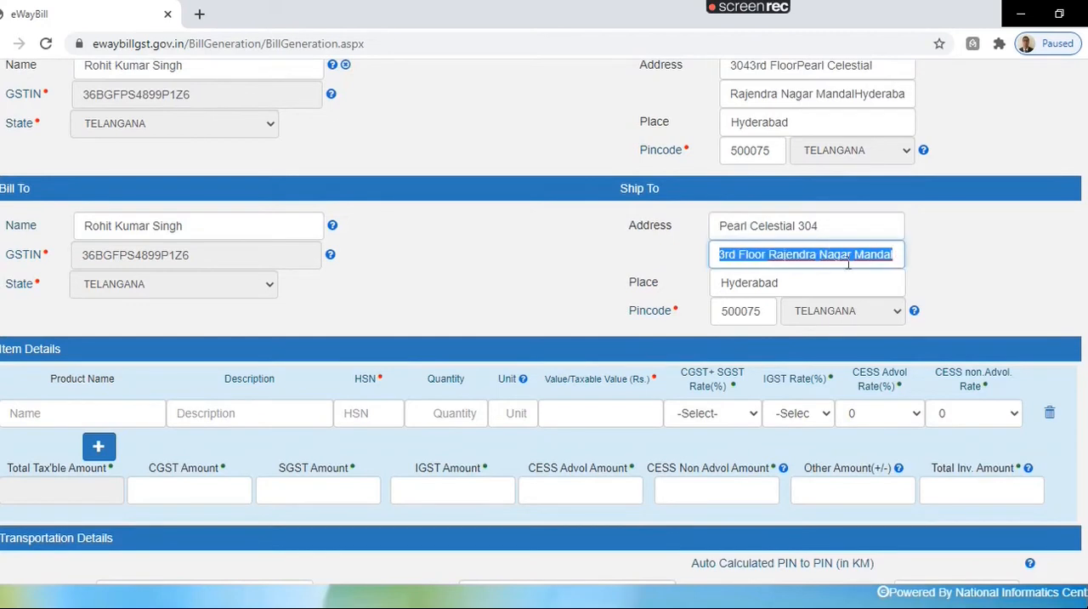
{"action": "left_click_drag", "start_coordinate": [716, 278], "coordinate": [836, 279]}
{"action": "left_click", "coordinate": [976, 306]}
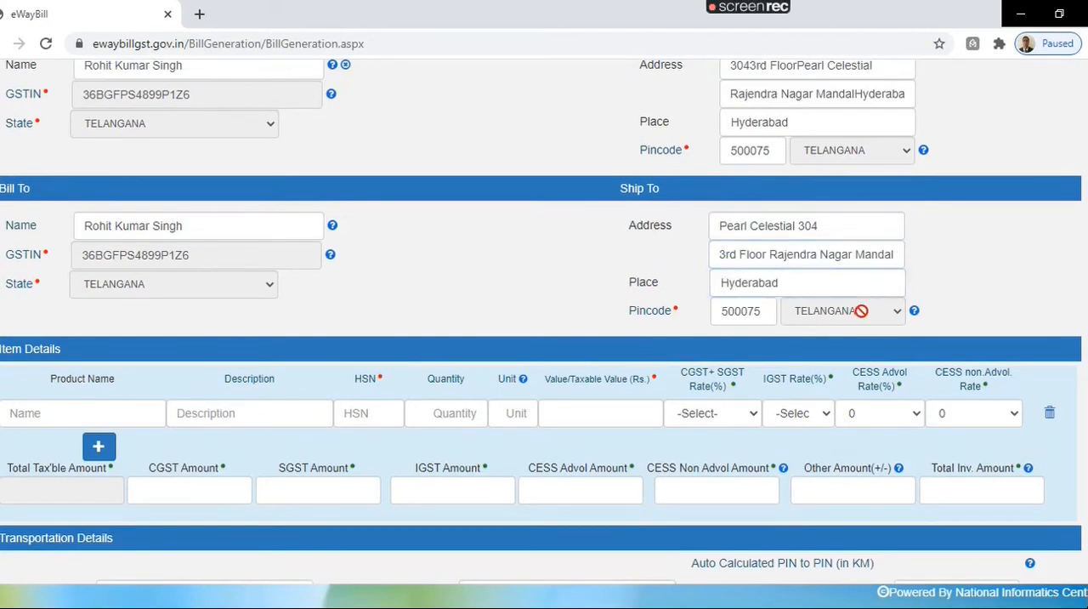
{"action": "scroll", "coordinate": [544, 323], "scroll_direction": "down", "scroll_amount": 3}
{"action": "scroll", "coordinate": [544, 323], "scroll_direction": "up", "scroll_amount": 7}
Step: Try the Line Sales sub type, and set the sub type to Others with its specification field ready for entry
{"action": "left_click", "coordinate": [947, 235]}
{"action": "scroll", "coordinate": [544, 323], "scroll_direction": "down", "scroll_amount": 3}
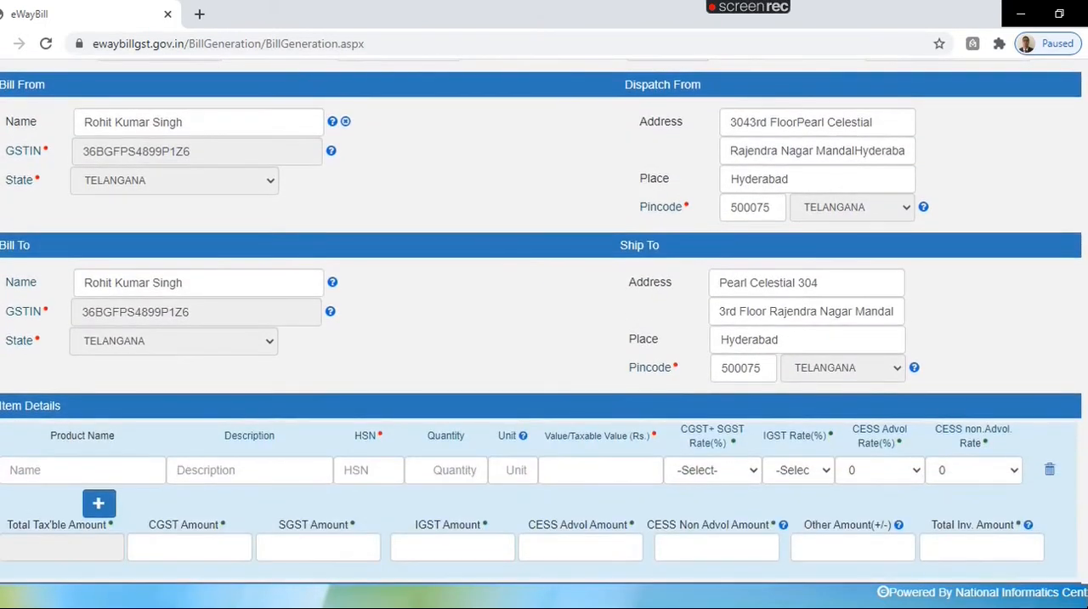
{"action": "scroll", "coordinate": [1035, 251], "scroll_direction": "up", "scroll_amount": 3}
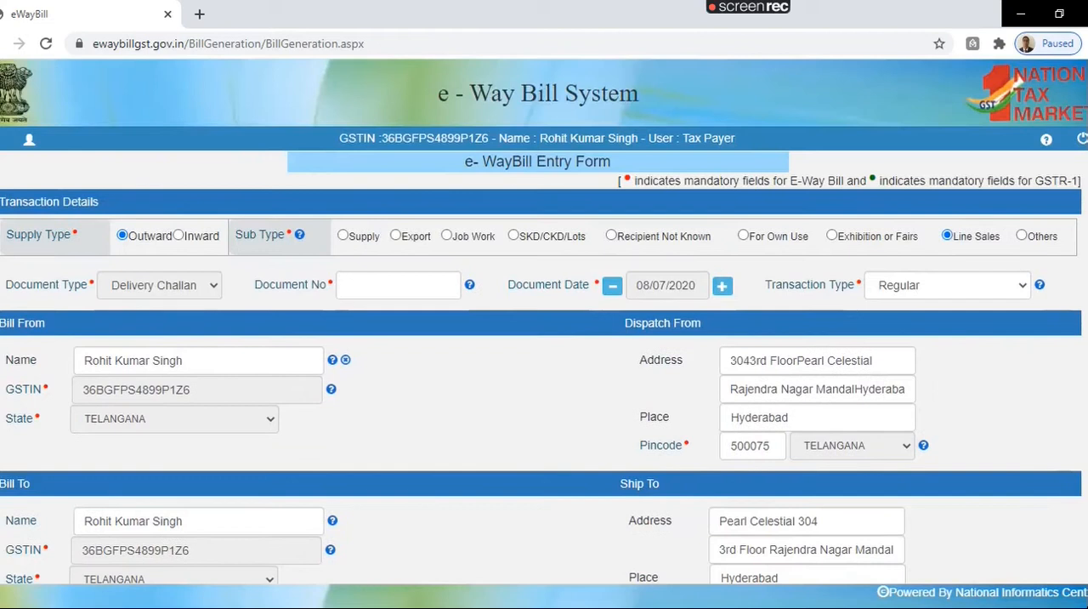
{"action": "left_click", "coordinate": [1021, 235]}
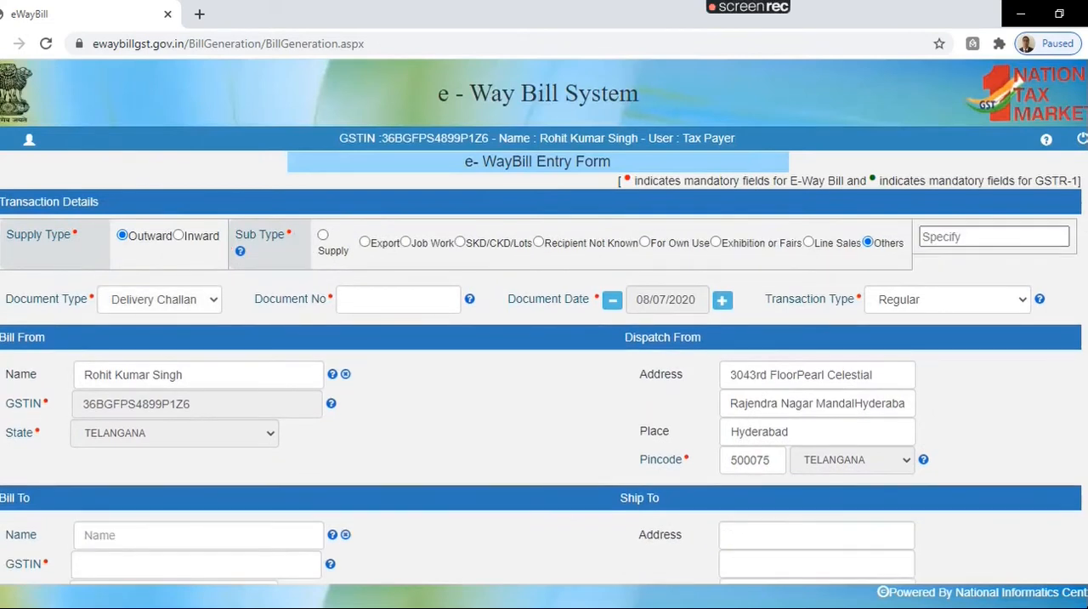
{"action": "left_click", "coordinate": [1010, 237]}
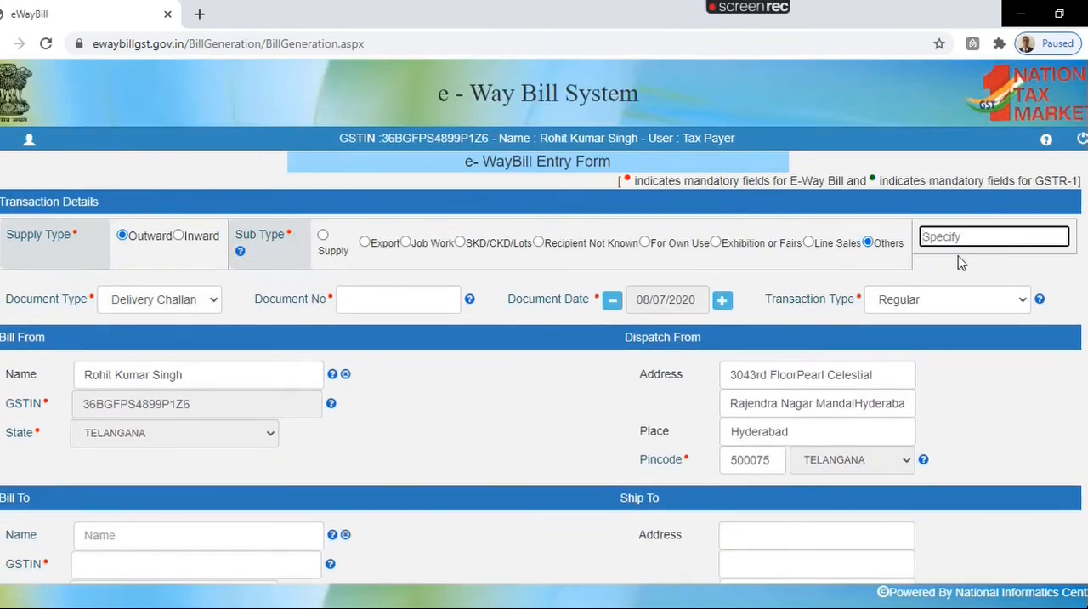
Step: Review the party sections for the Others sub type and look at the available document types
{"action": "scroll", "coordinate": [368, 401], "scroll_direction": "down", "scroll_amount": 7}
{"action": "scroll", "coordinate": [367, 401], "scroll_direction": "up", "scroll_amount": 7}
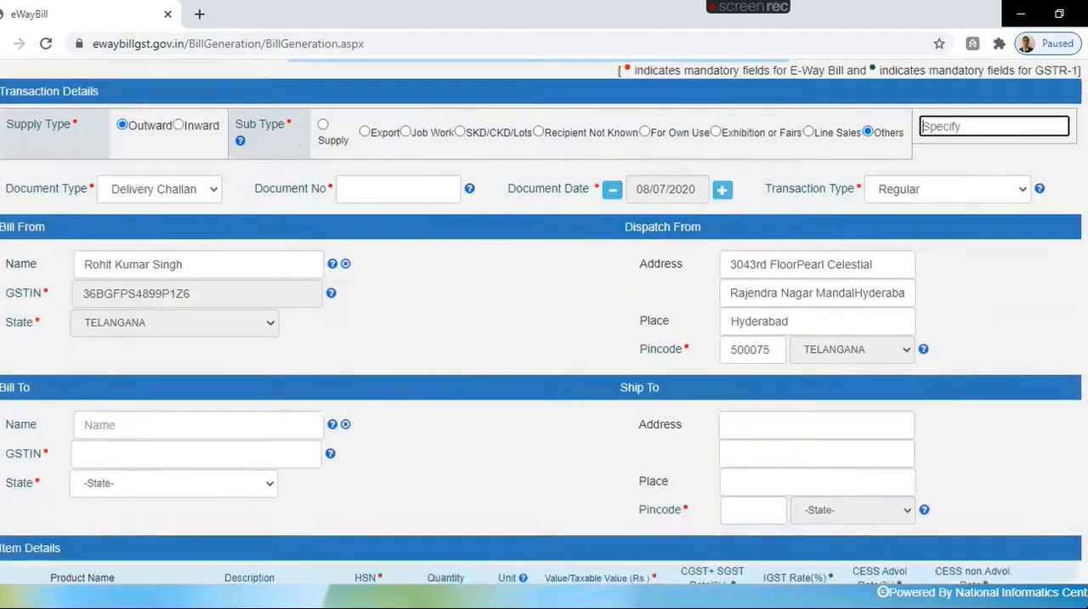
{"action": "left_click", "coordinate": [188, 282]}
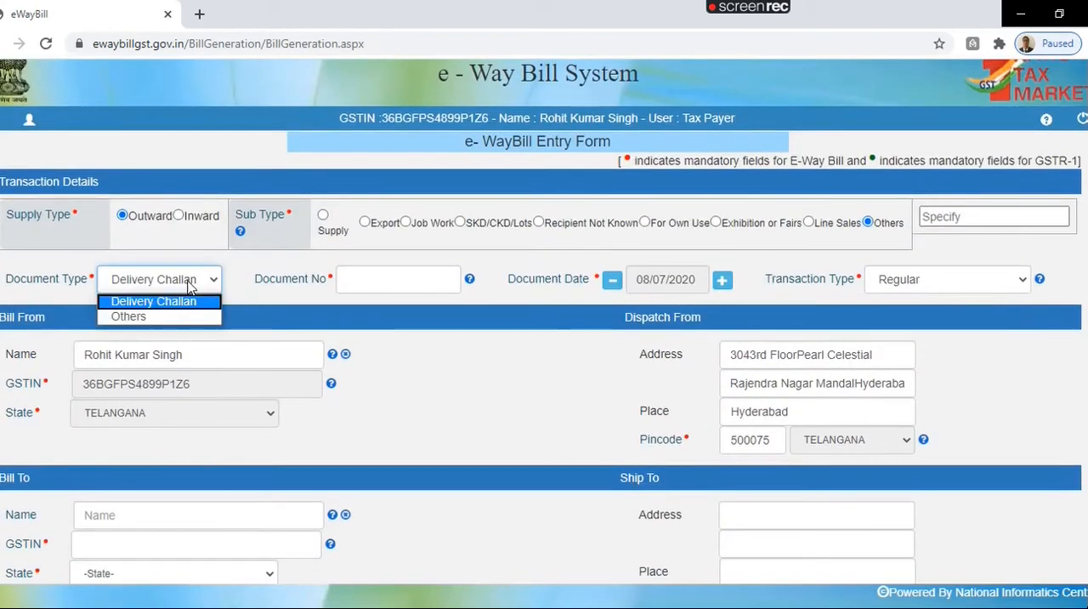
{"action": "left_click", "coordinate": [191, 286]}
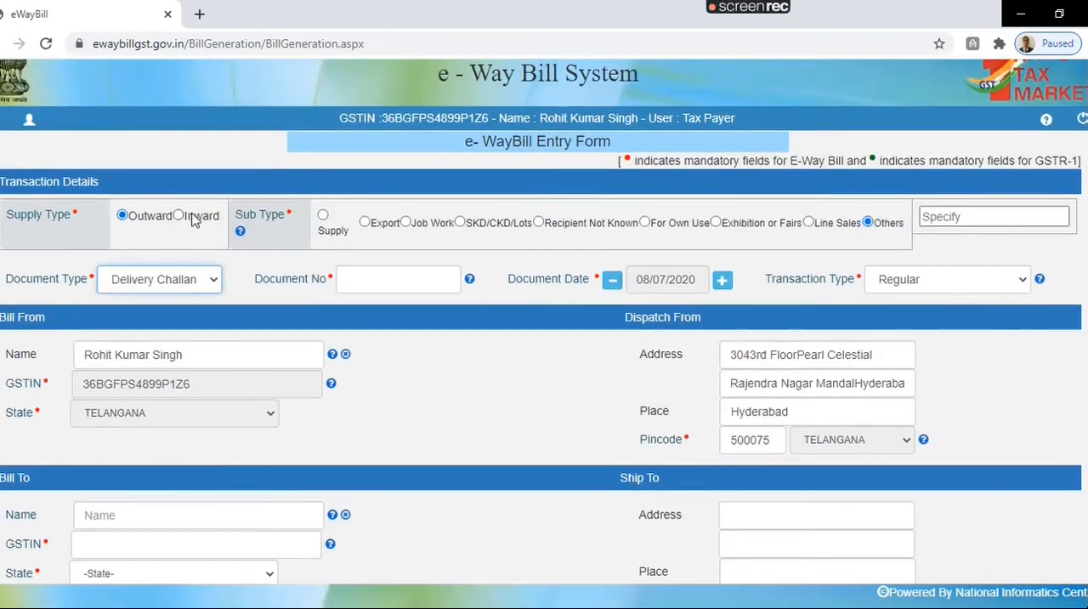
Step: Try the Supply sub type, and switch the supply type to Inward to examine its sub types and party sections
{"action": "left_click", "coordinate": [323, 216]}
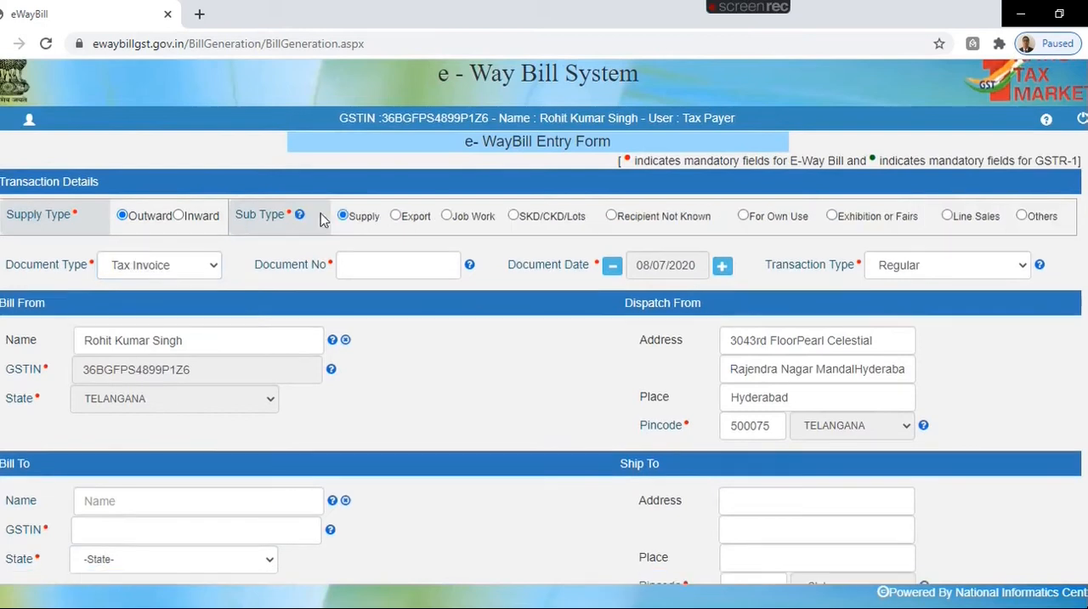
{"action": "left_click", "coordinate": [179, 216]}
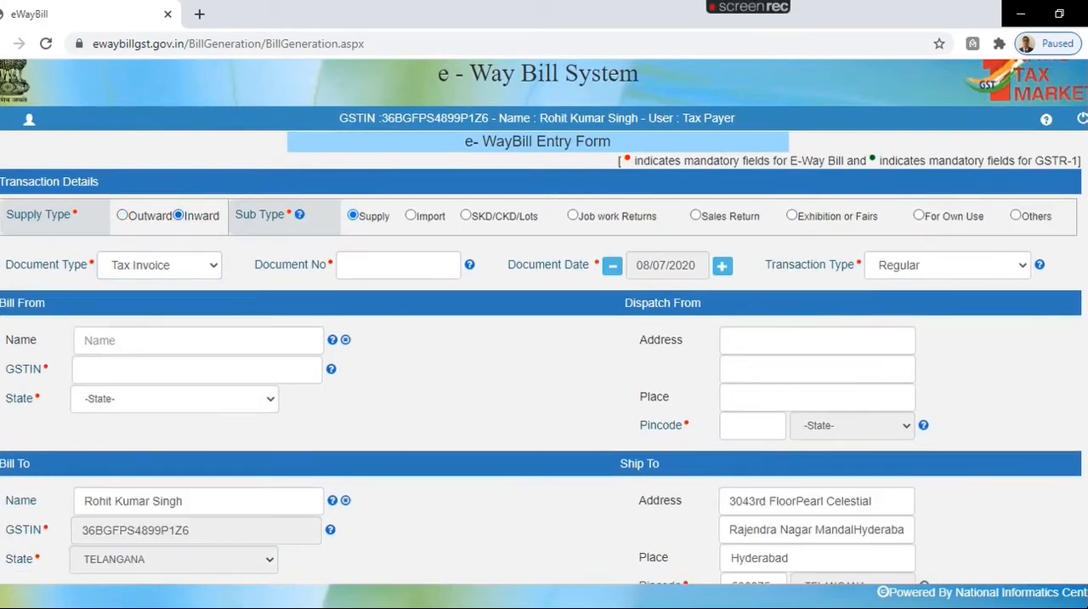
{"action": "scroll", "coordinate": [903, 211], "scroll_direction": "down", "scroll_amount": 2}
{"action": "scroll", "coordinate": [903, 211], "scroll_direction": "up", "scroll_amount": 3}
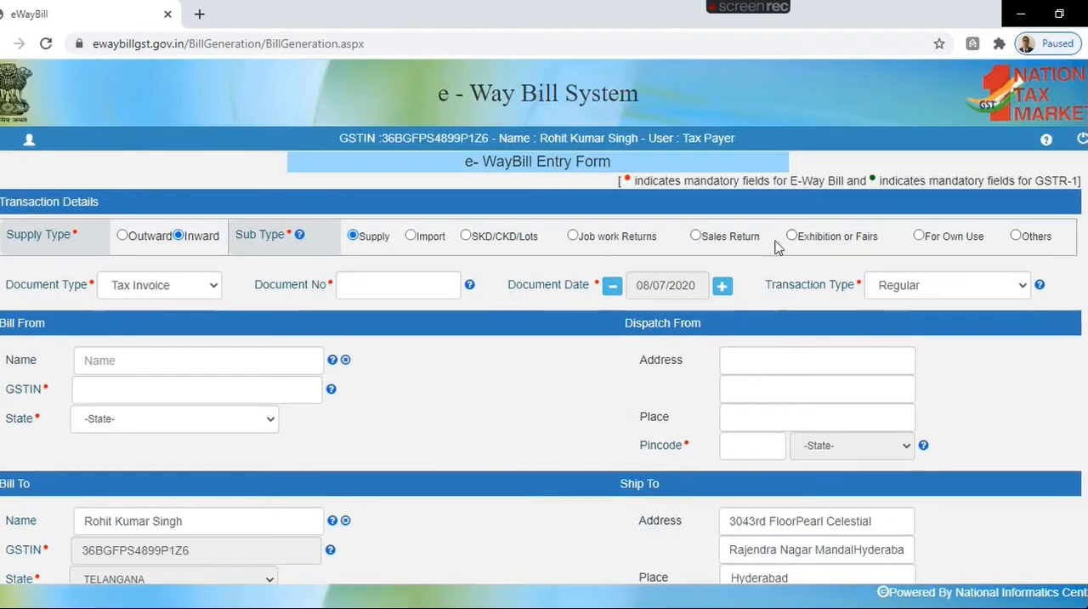
Step: Try the Sales Return sub type for inward supply and review the party, item and transportation sections
{"action": "left_click", "coordinate": [695, 235]}
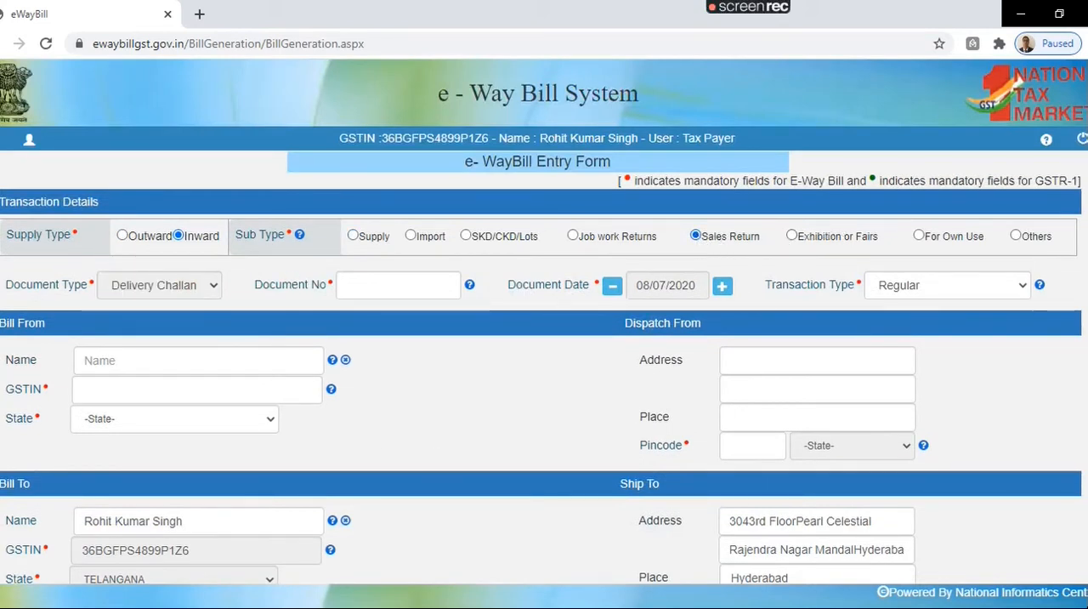
{"action": "scroll", "coordinate": [544, 321], "scroll_direction": "down", "scroll_amount": 5}
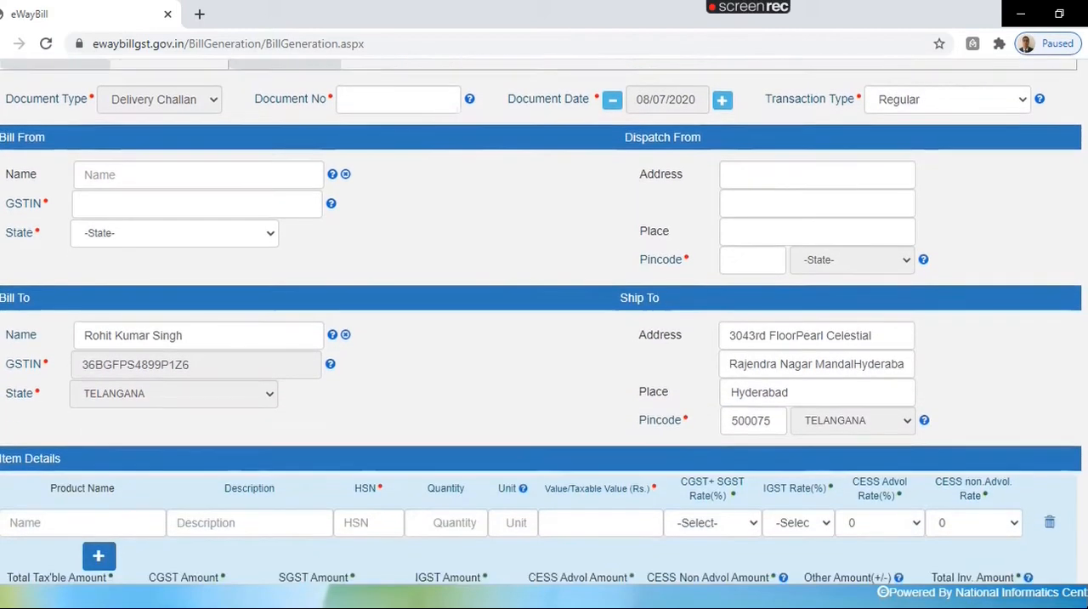
{"action": "scroll", "coordinate": [357, 359], "scroll_direction": "down", "scroll_amount": 3}
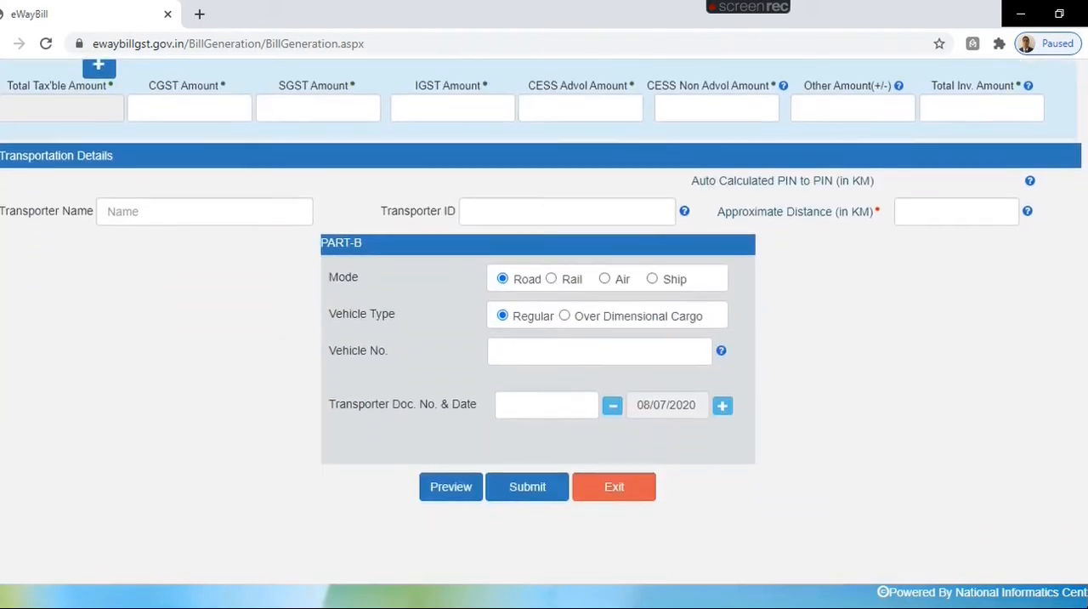
{"action": "scroll", "coordinate": [358, 359], "scroll_direction": "up", "scroll_amount": 7}
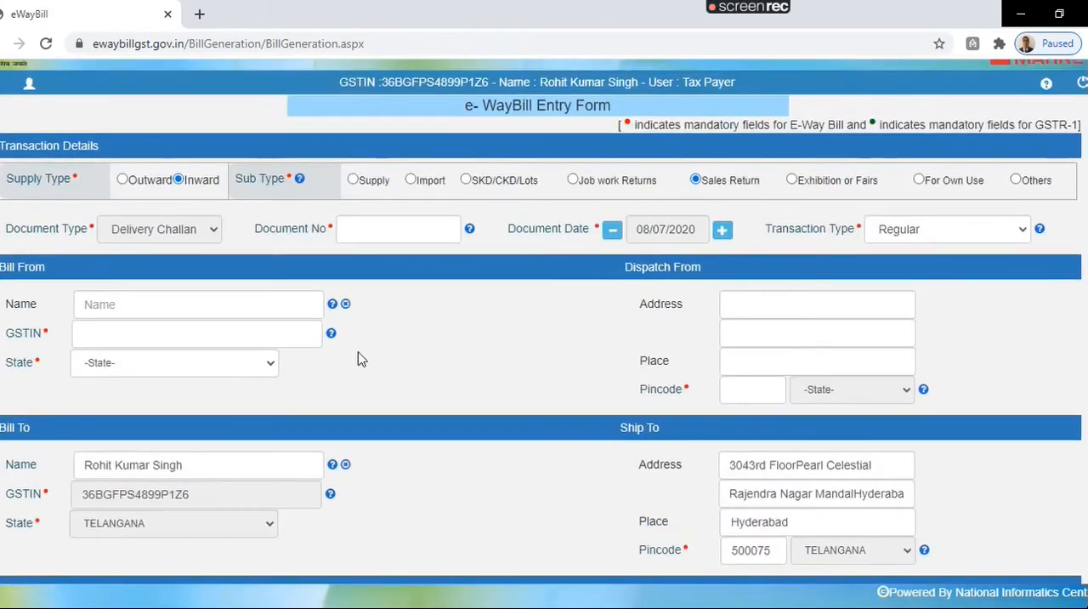
Step: Set the supply type to Outward with sub type Supply, and enter document number RKS/001/20-21
{"action": "left_click", "coordinate": [123, 180]}
{"action": "left_click", "coordinate": [343, 180]}
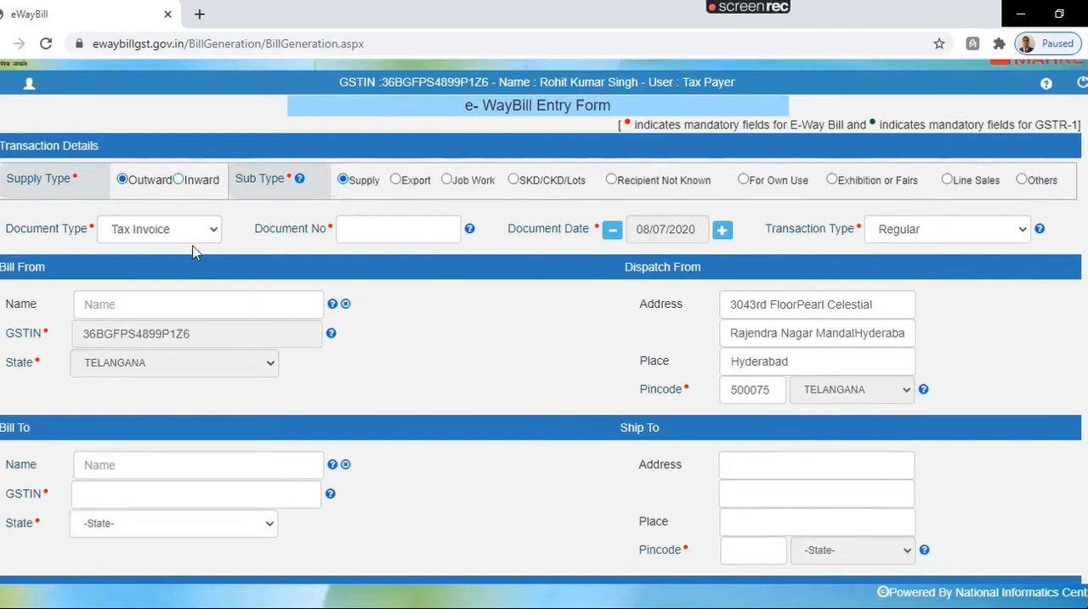
{"action": "left_click", "coordinate": [391, 233]}
{"action": "type", "text": "RKS"}
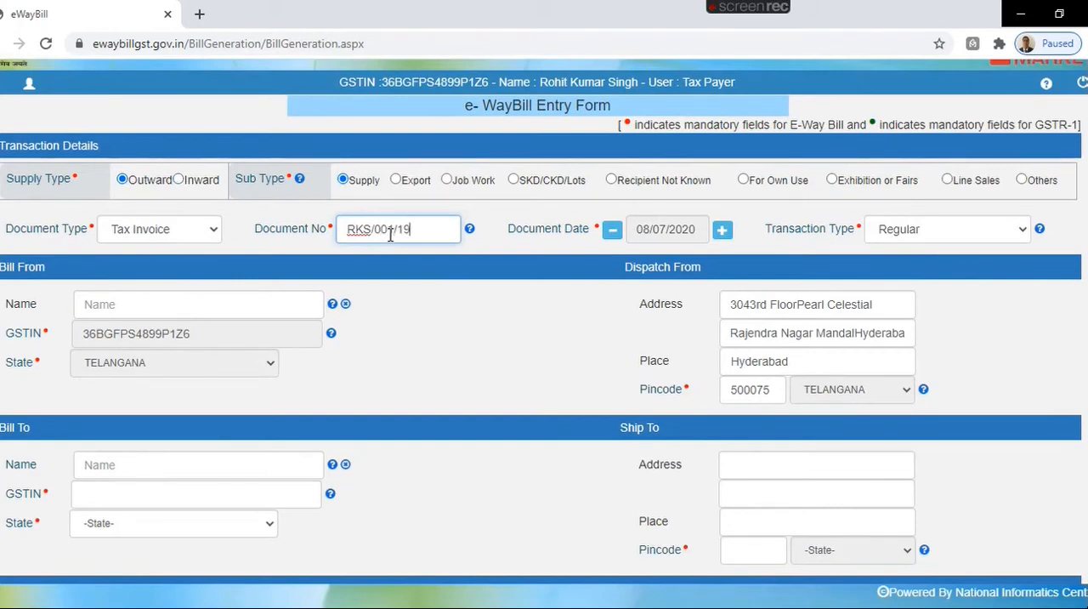
{"action": "type", "text": "/001/20-21"}
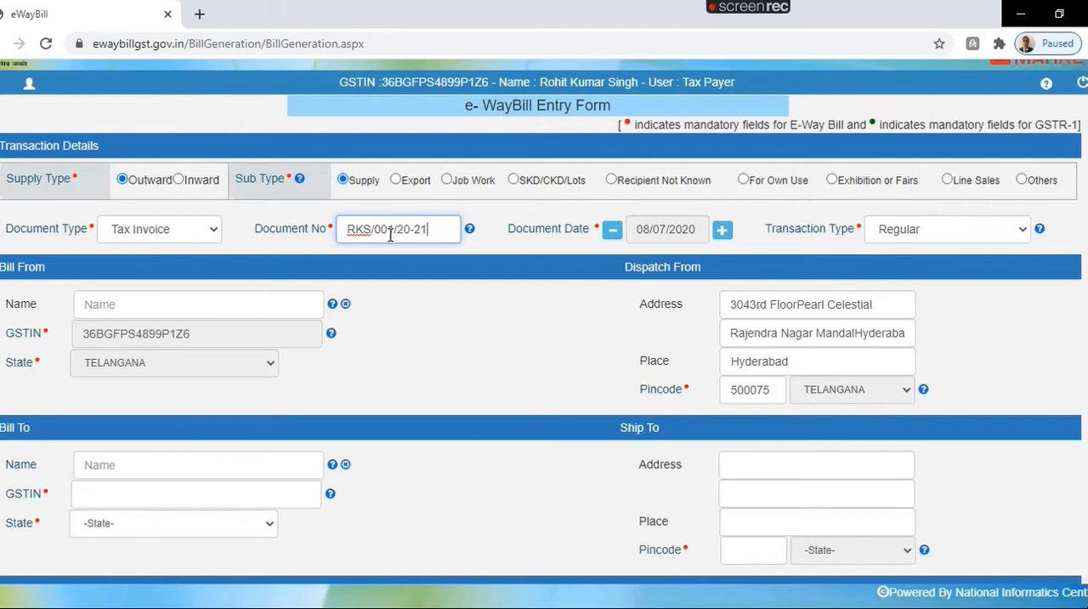
Step: Fill in the Bill From name with the registered taxpayer's full name
{"action": "left_click", "coordinate": [182, 304]}
{"action": "type", "text": "ngh"}
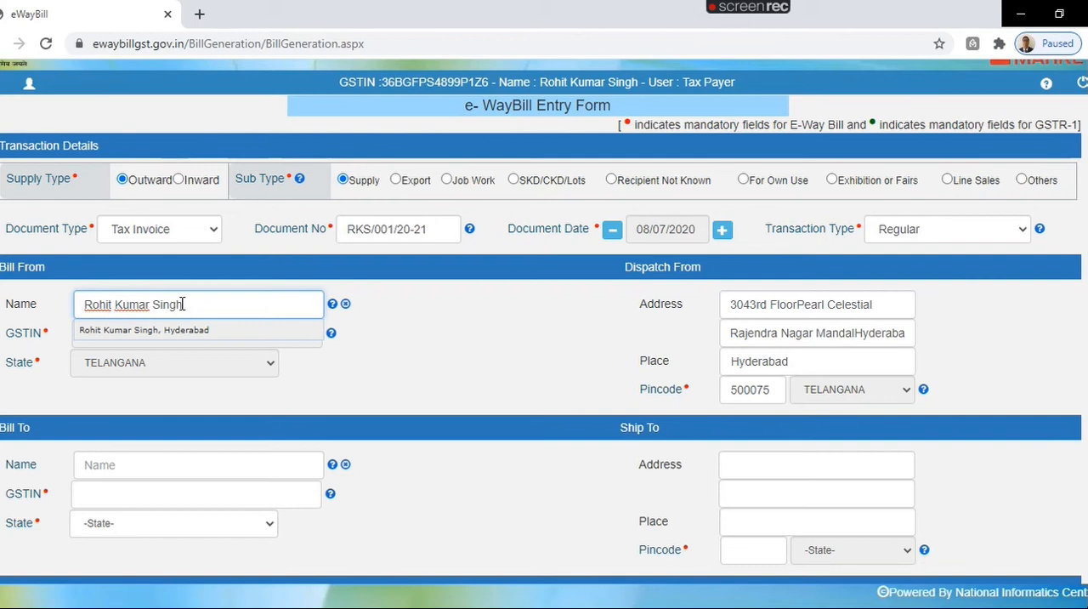
{"action": "key", "text": "Return"}
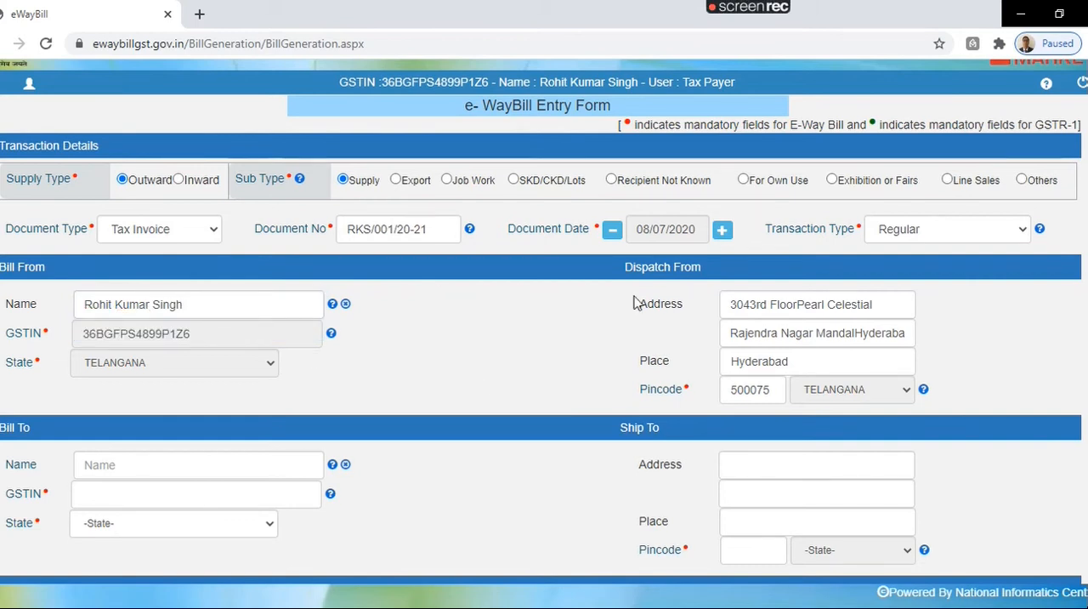
Step: Enter RKS as the Bill To name and URP as the Bill To GSTIN
{"action": "scroll", "coordinate": [318, 323], "scroll_direction": "down", "scroll_amount": 3}
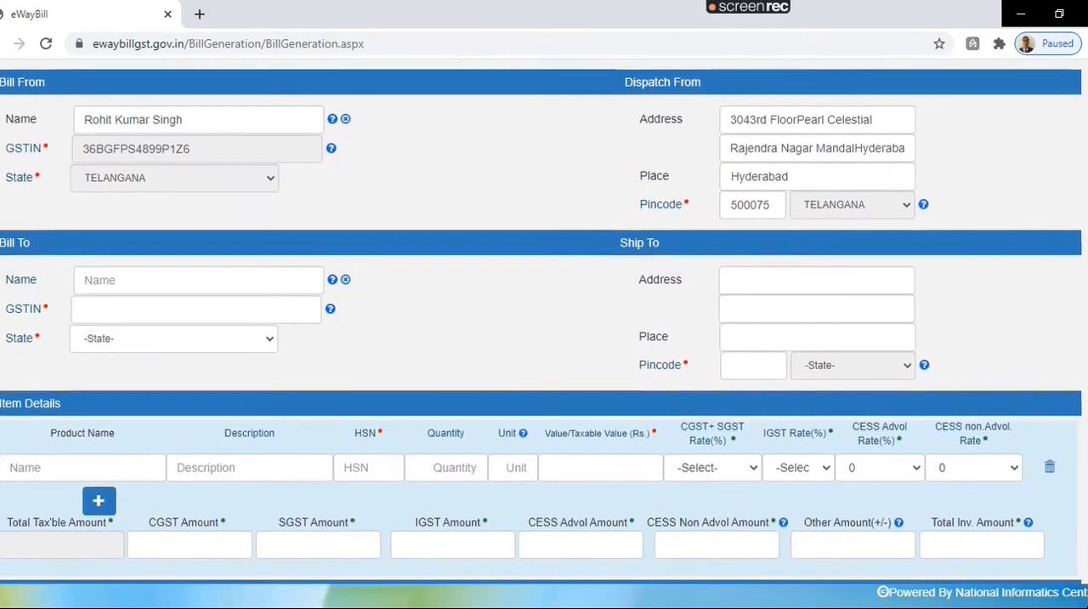
{"action": "left_click", "coordinate": [218, 270]}
{"action": "type", "text": "R"}
{"action": "key", "text": "BackSpace"}
{"action": "key", "text": "BackSpace"}
{"action": "type", "text": "RKS  HYD"}
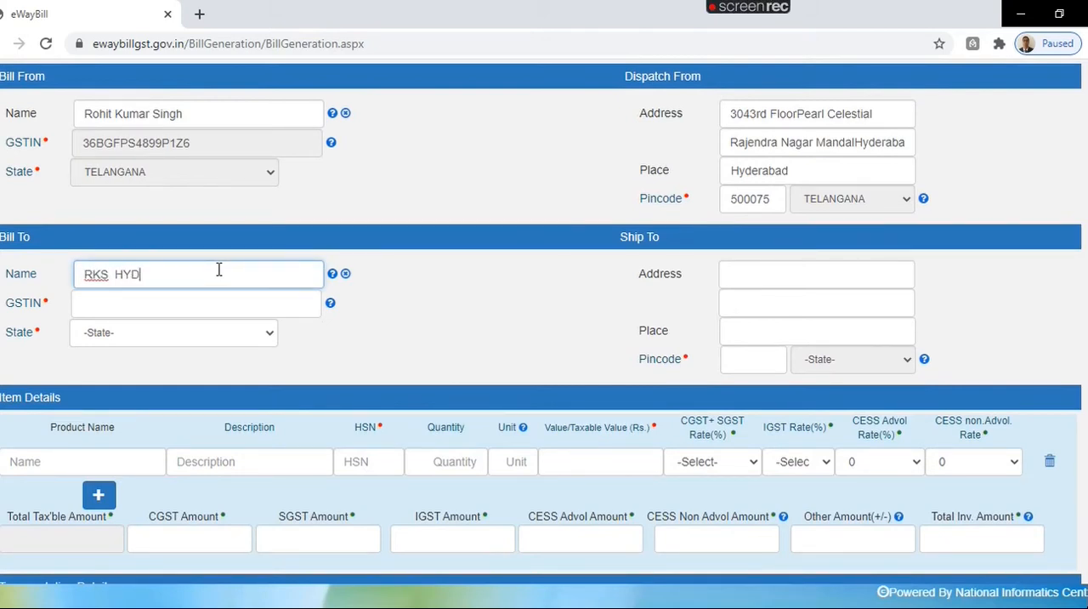
{"action": "left_click", "coordinate": [199, 306]}
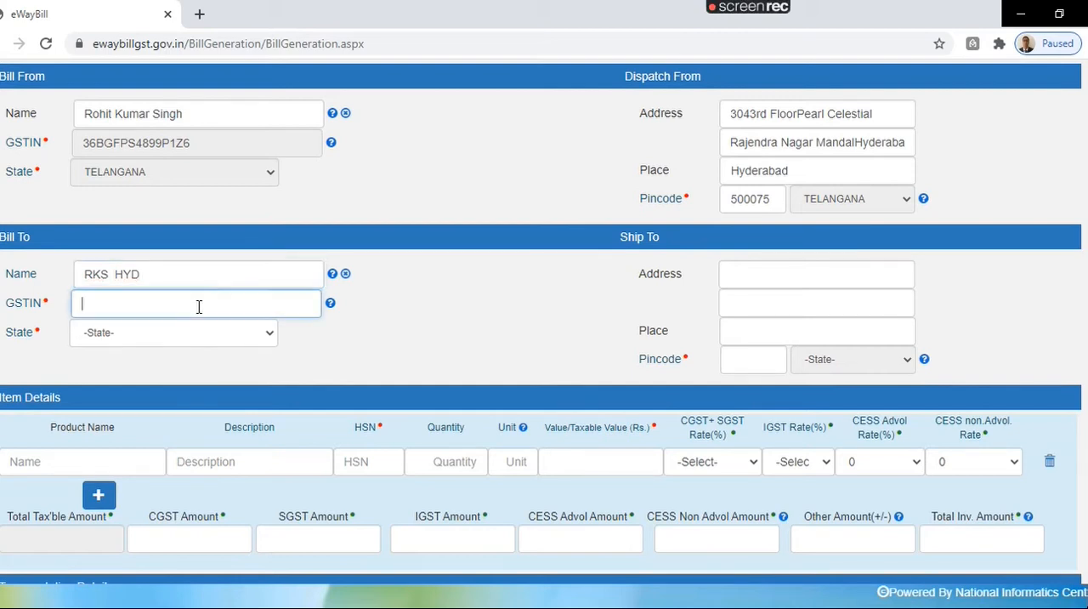
{"action": "left_click", "coordinate": [198, 280]}
{"action": "key", "text": "BackSpace"}
{"action": "key", "text": "BackSpace"}
{"action": "key", "text": "BackSpace"}
{"action": "key", "text": "BackSpace"}
{"action": "key", "text": "BackSpace"}
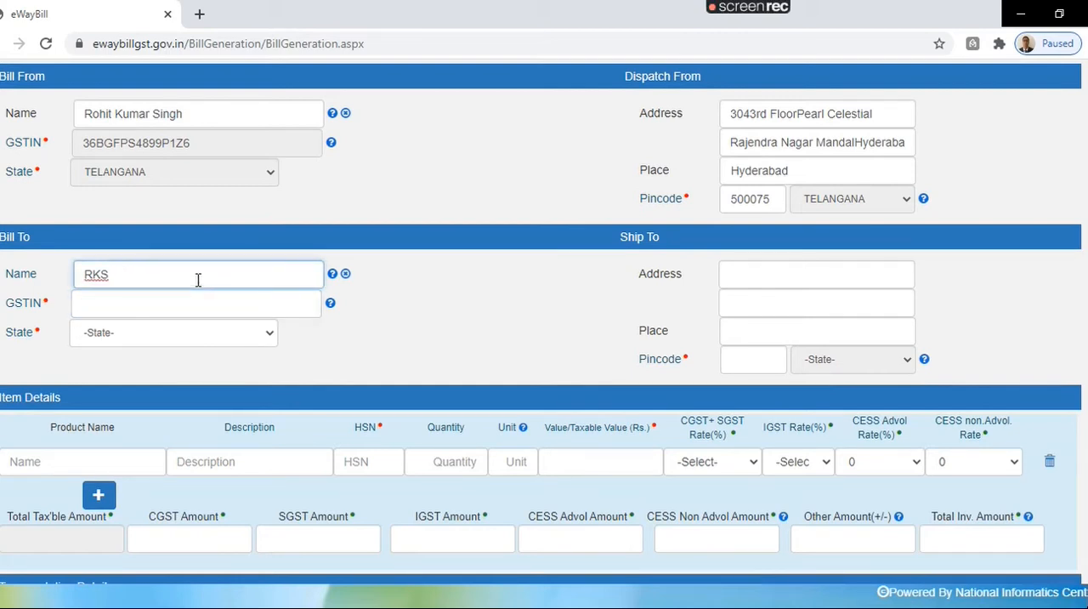
{"action": "left_click", "coordinate": [195, 298]}
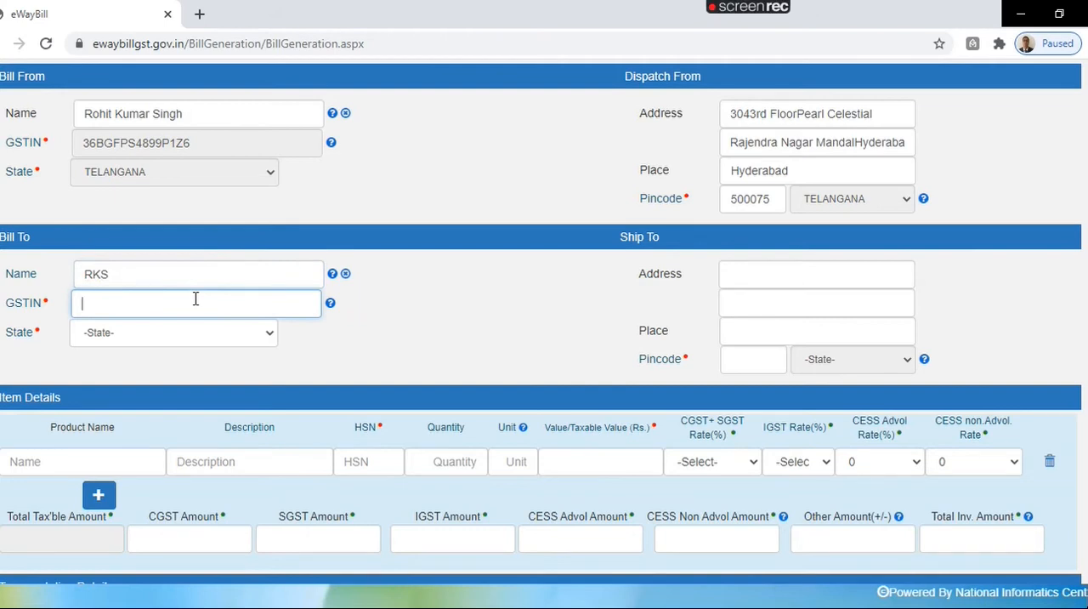
Step: Enter HYDERABAD as both the Ship To address and the Ship To place
{"action": "left_click", "coordinate": [795, 270]}
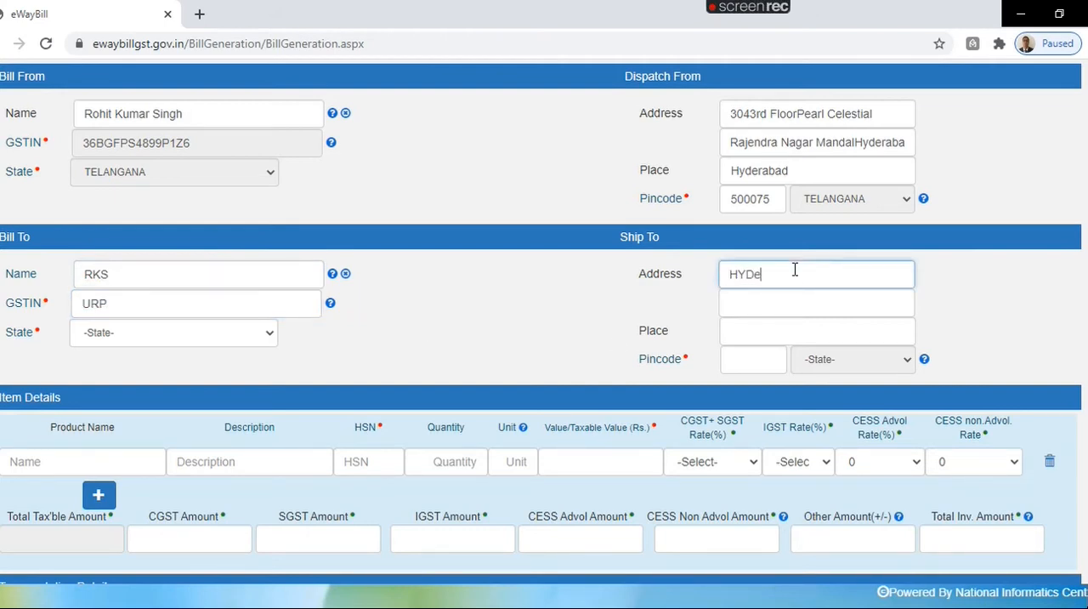
{"action": "type", "text": "HYDERABAD"}
{"action": "left_click", "coordinate": [780, 338]}
{"action": "type", "text": "HYDERAB"}
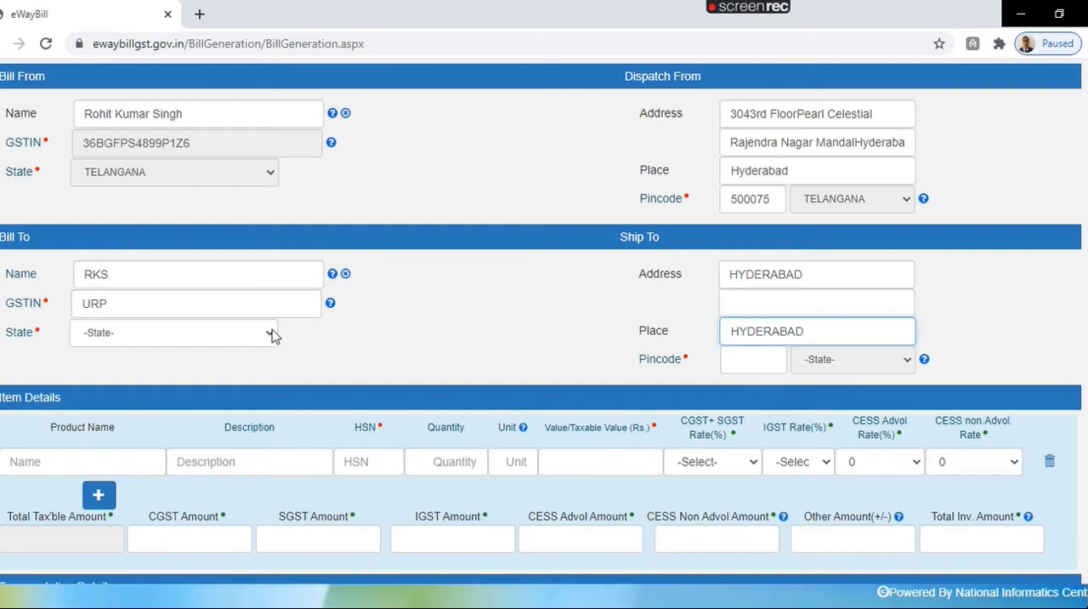
Step: Set the Bill To state to TELANGANA and the Ship To pincode to 500001
{"action": "left_click", "coordinate": [198, 336]}
{"action": "type", "text": "te"}
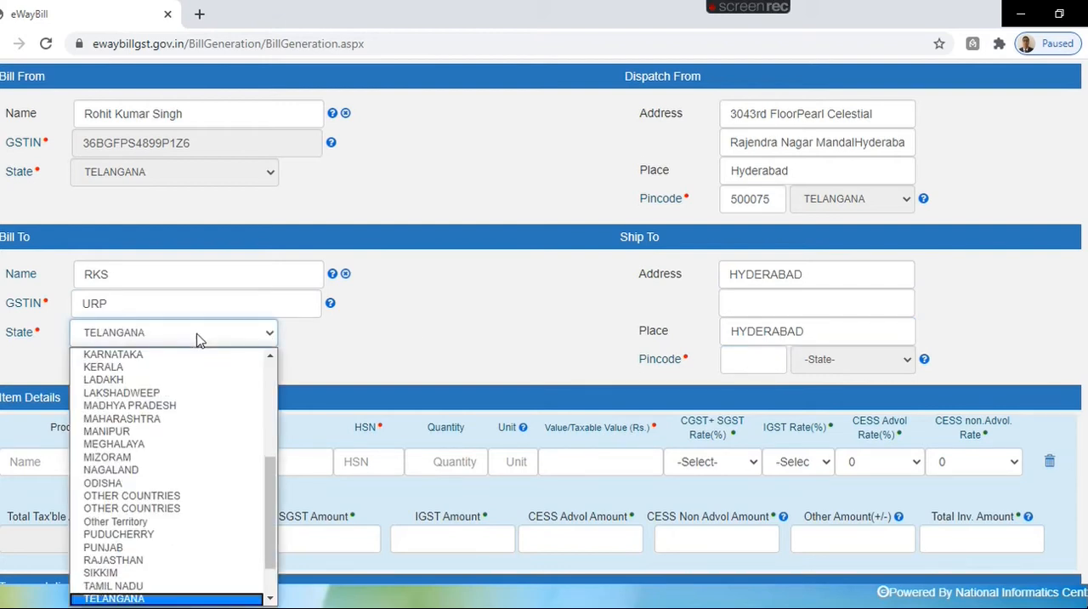
{"action": "left_click", "coordinate": [198, 337]}
{"action": "left_click", "coordinate": [751, 367]}
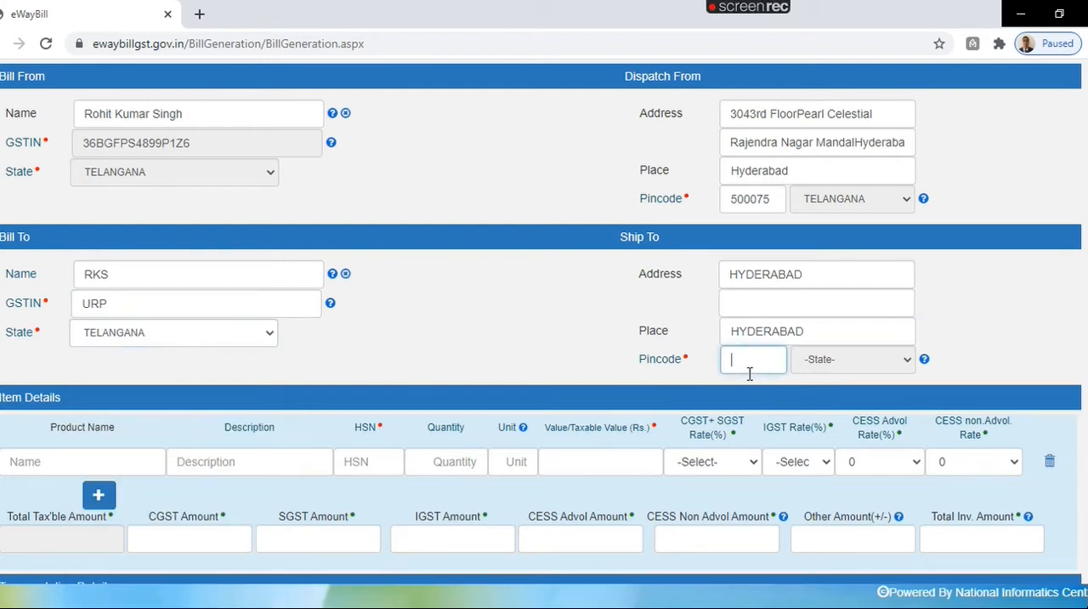
{"action": "type", "text": "500001"}
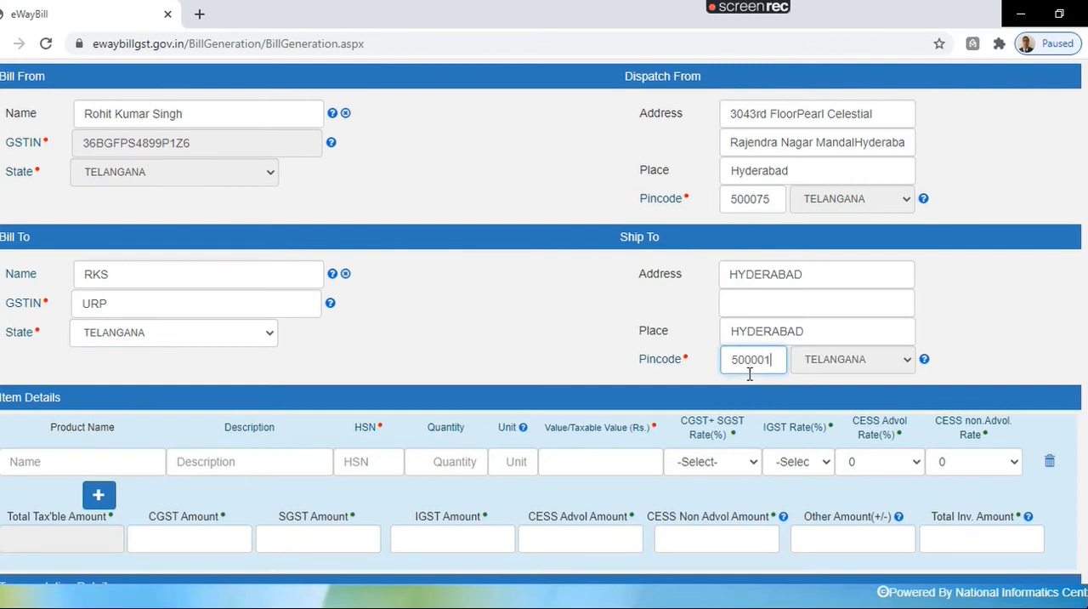
{"action": "left_click", "coordinate": [682, 361]}
Step: Enter BOOKS as the item's product name and description, with HSN 4910
{"action": "scroll", "coordinate": [541, 320], "scroll_direction": "down", "scroll_amount": 2}
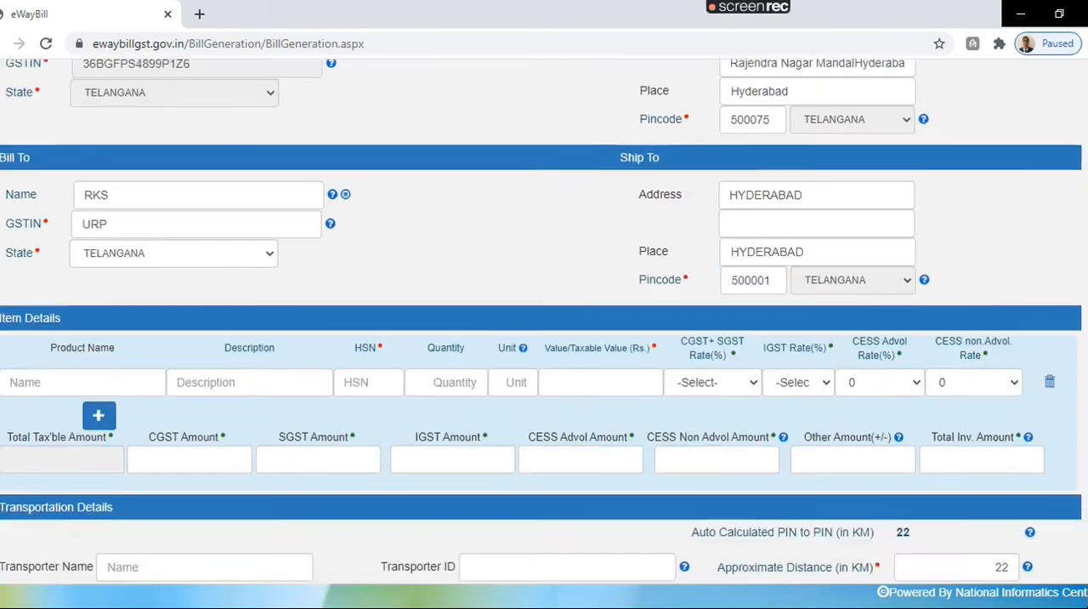
{"action": "left_click", "coordinate": [47, 331]}
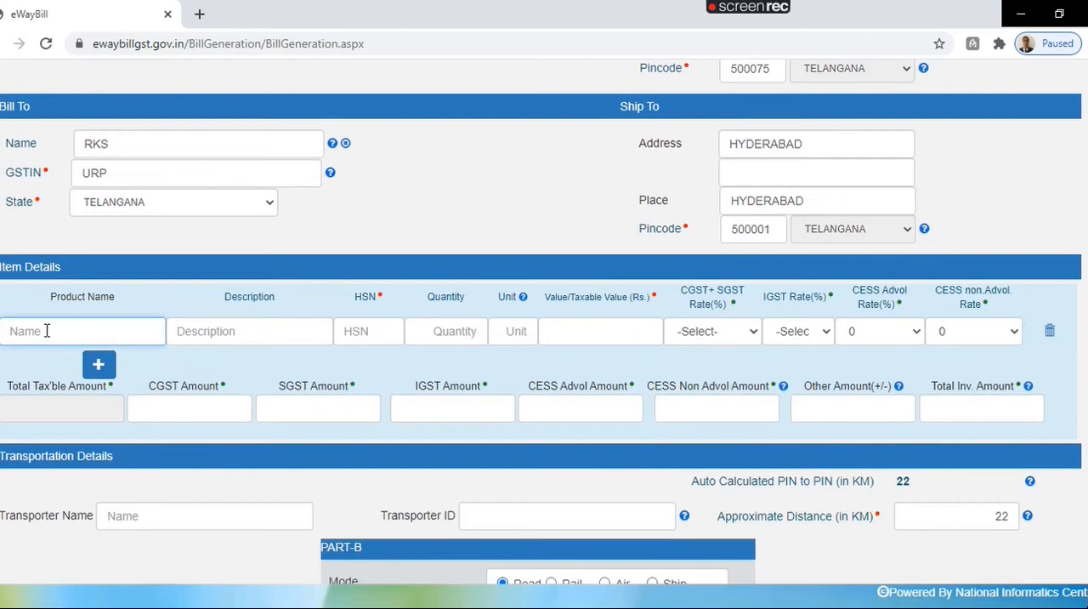
{"action": "type", "text": "B"}
{"action": "key", "text": "Tab"}
{"action": "type", "text": "BOOKS"}
{"action": "key", "text": "Tab"}
{"action": "type", "text": "4"}
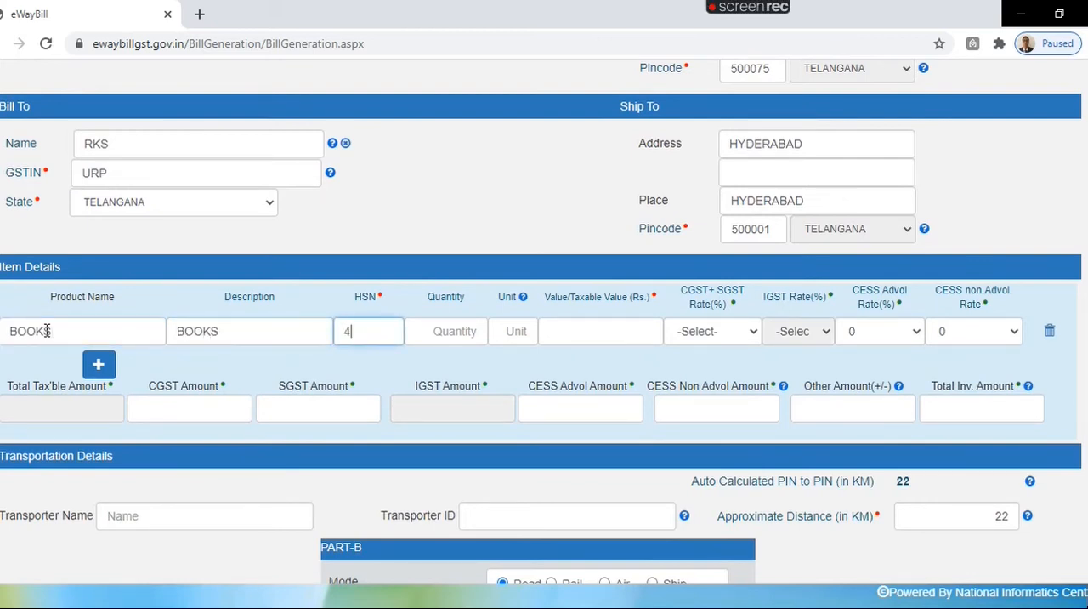
{"action": "type", "text": "910"}
Step: Set the item's quantity to 0100, unit to NOS and taxable value to Rs. 500000
{"action": "key", "text": "Tab"}
{"action": "key", "text": "Tab"}
{"action": "type", "text": "NOS"}
{"action": "key", "text": "Tab"}
{"action": "type", "text": "10"}
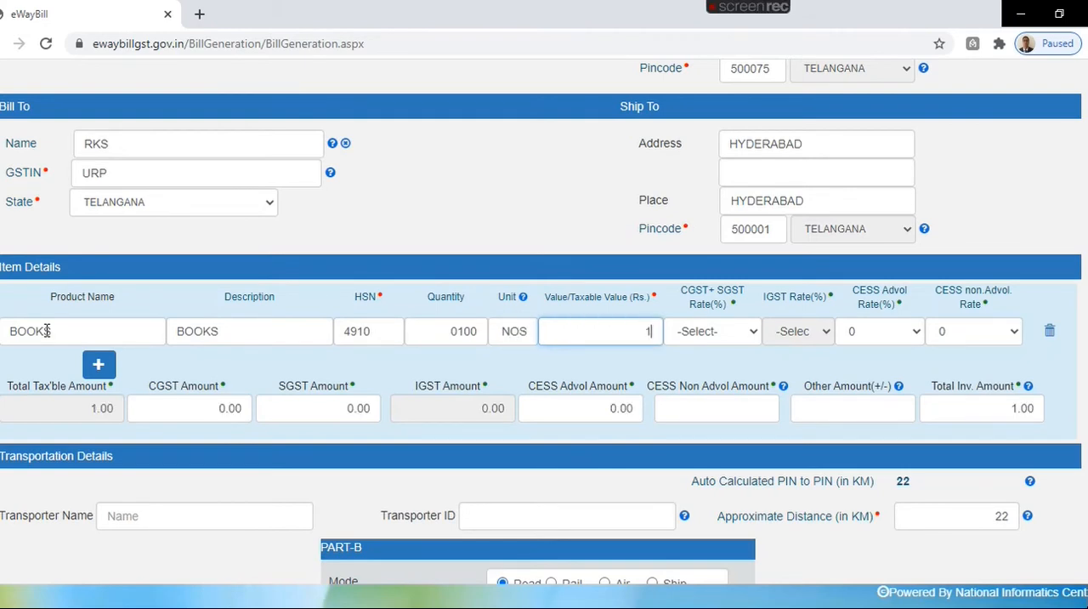
{"action": "key", "text": "BackSpace"}
{"action": "key", "text": "BackSpace"}
{"action": "type", "text": "500000"}
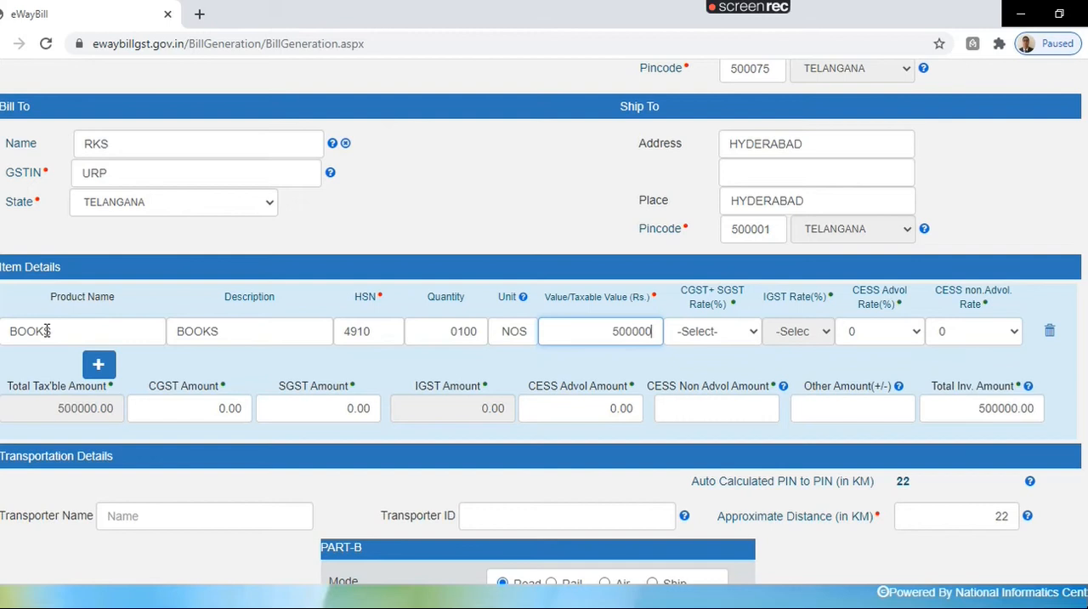
Step: Set the CGST+SGST rate of the books item to 6 + 6
{"action": "left_click", "coordinate": [705, 334]}
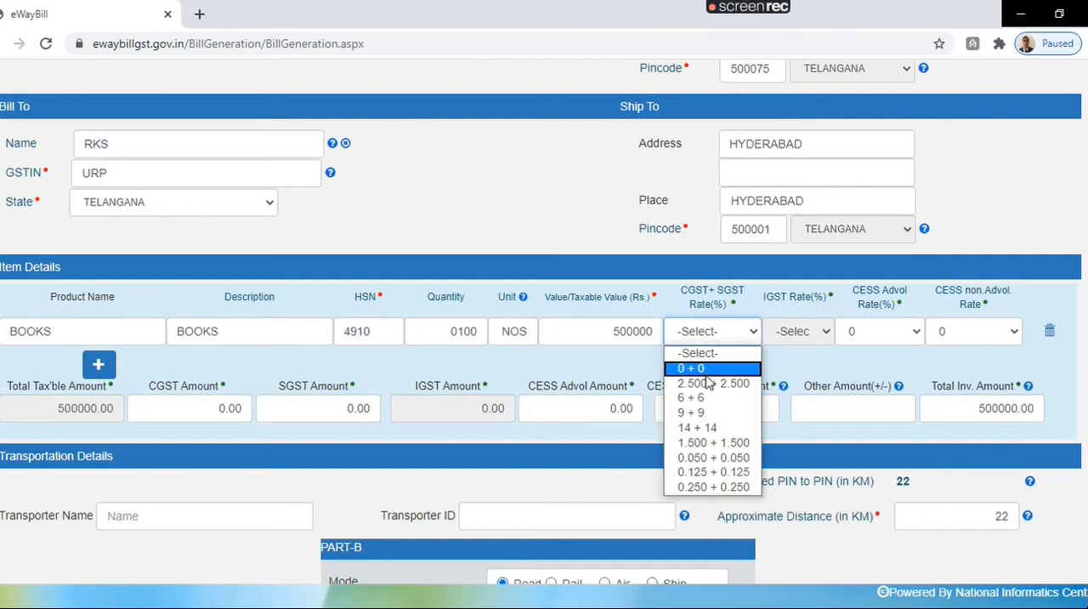
{"action": "left_click", "coordinate": [709, 396]}
{"action": "left_click", "coordinate": [747, 362]}
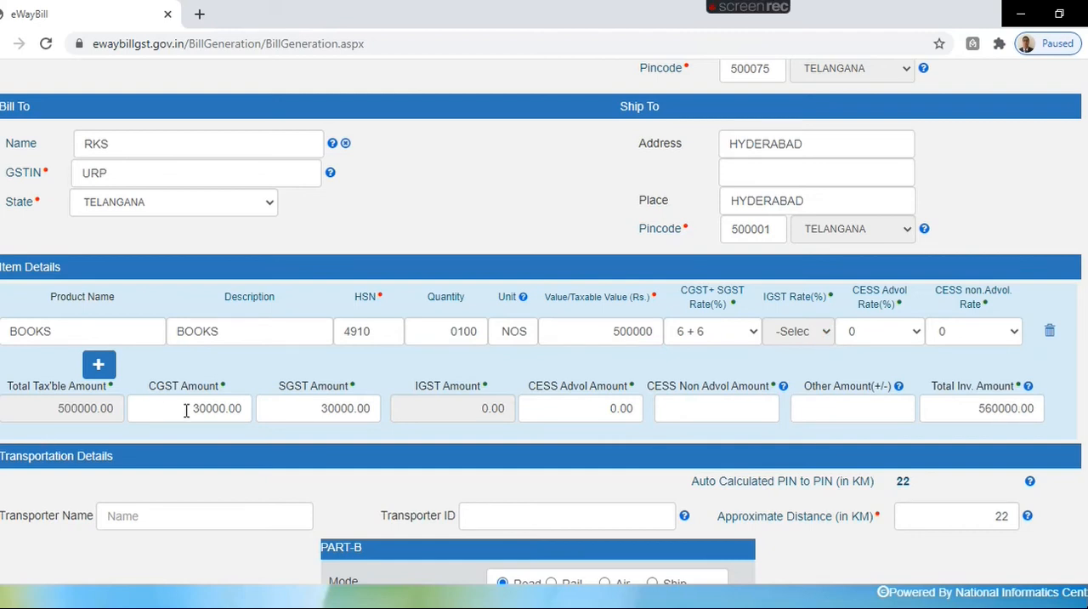
Step: Enter the vehicle's registration number in Part-B of the transportation details
{"action": "scroll", "coordinate": [1020, 393], "scroll_direction": "down", "scroll_amount": 3}
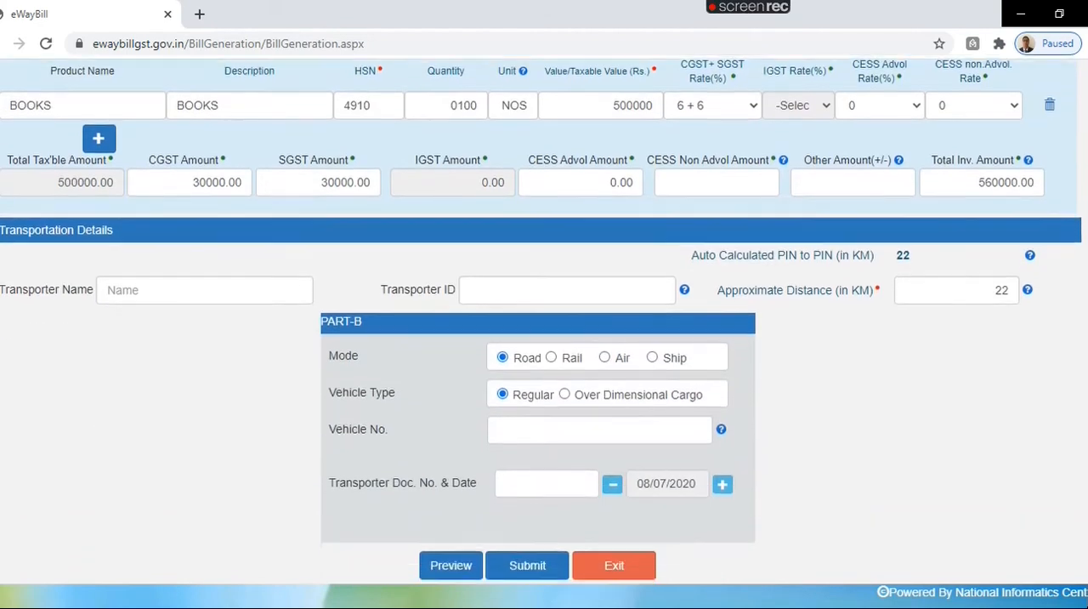
{"action": "left_click", "coordinate": [502, 396]}
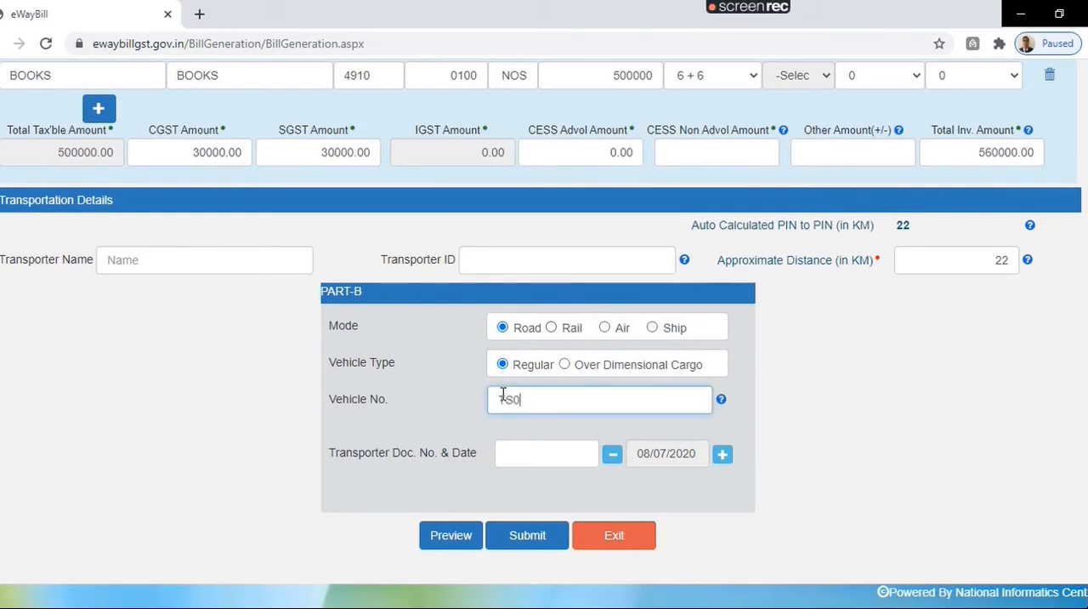
{"action": "type", "text": "TS09EN5376"}
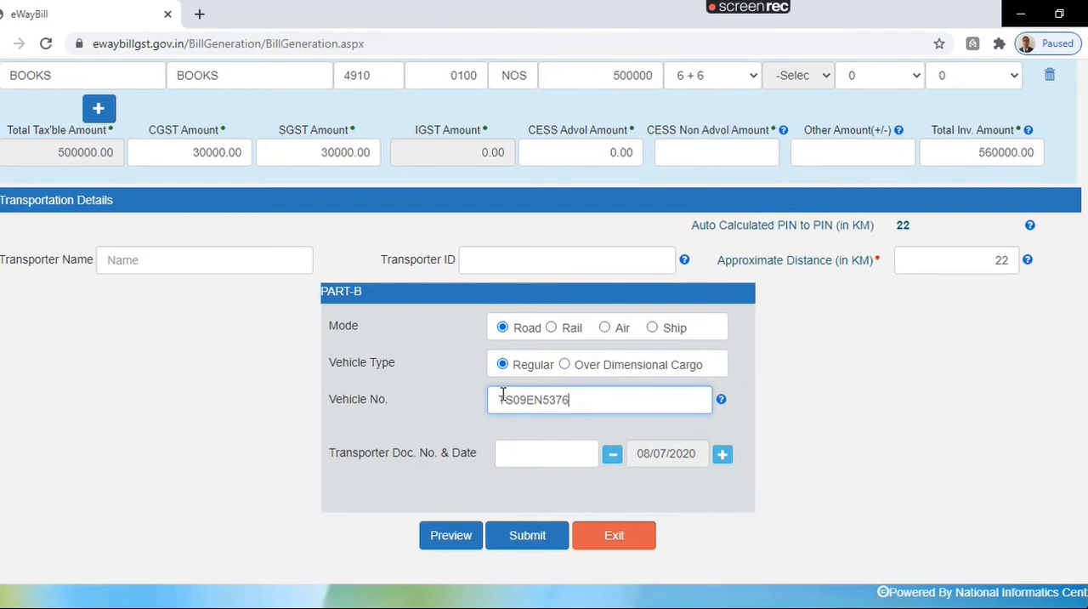
Step: Check the help notes for the auto-calculated PIN-to-PIN distance and the approximate distance in the transportation details
{"action": "left_click", "coordinate": [830, 457]}
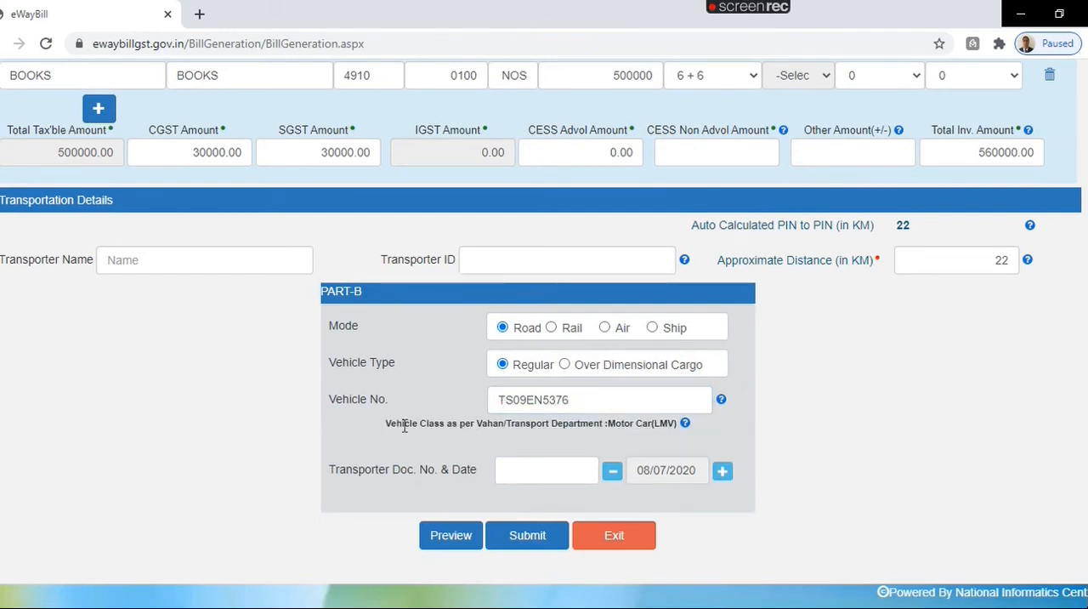
{"action": "double_click", "coordinate": [1011, 258]}
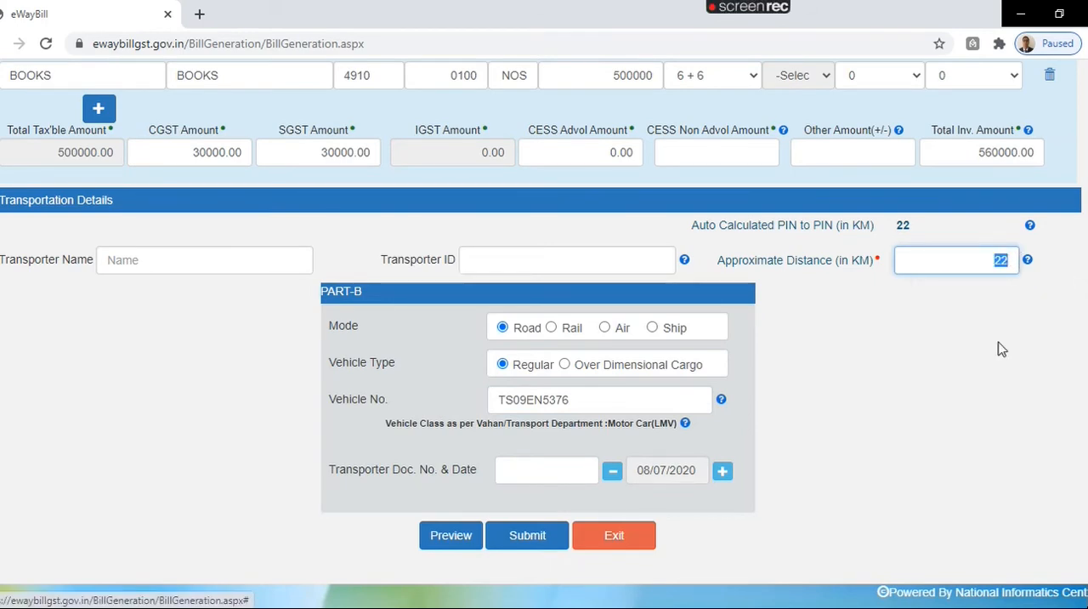
{"action": "left_click", "coordinate": [1028, 263]}
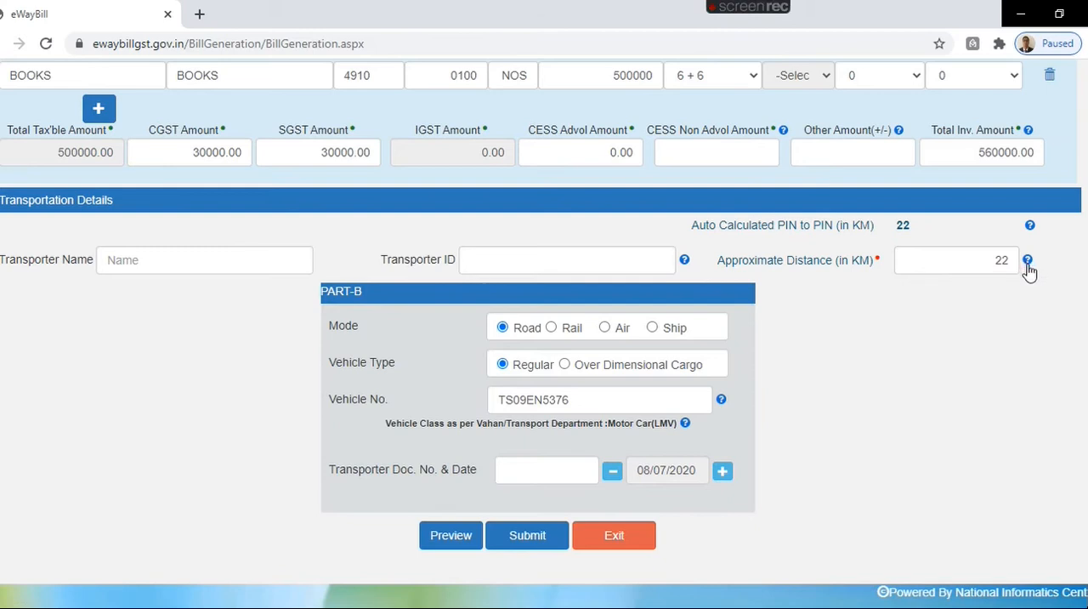
{"action": "mouse_move", "coordinate": [1031, 226]}
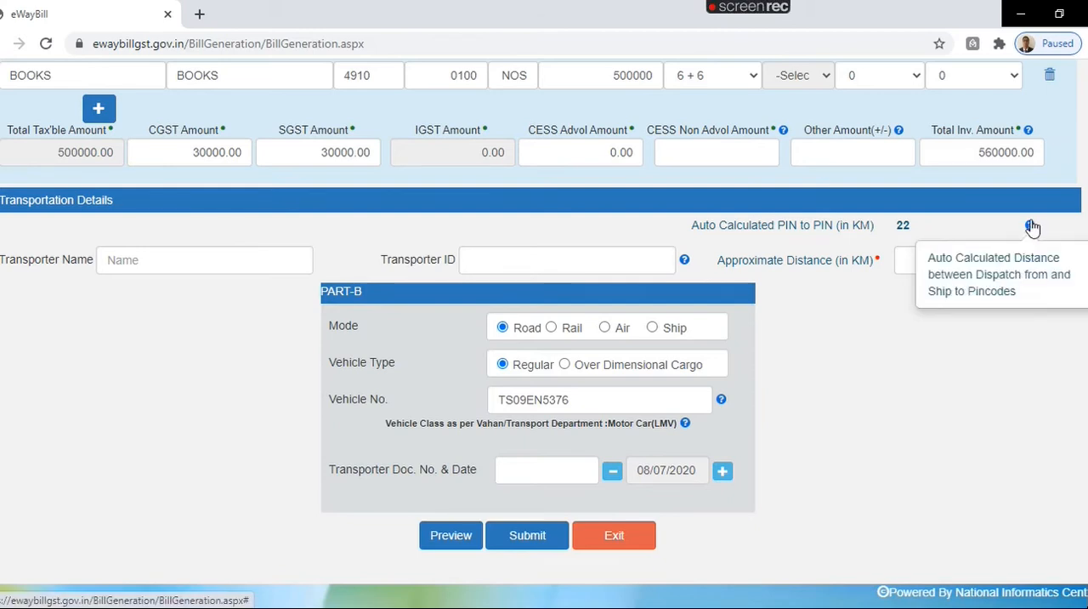
{"action": "mouse_move", "coordinate": [1030, 262]}
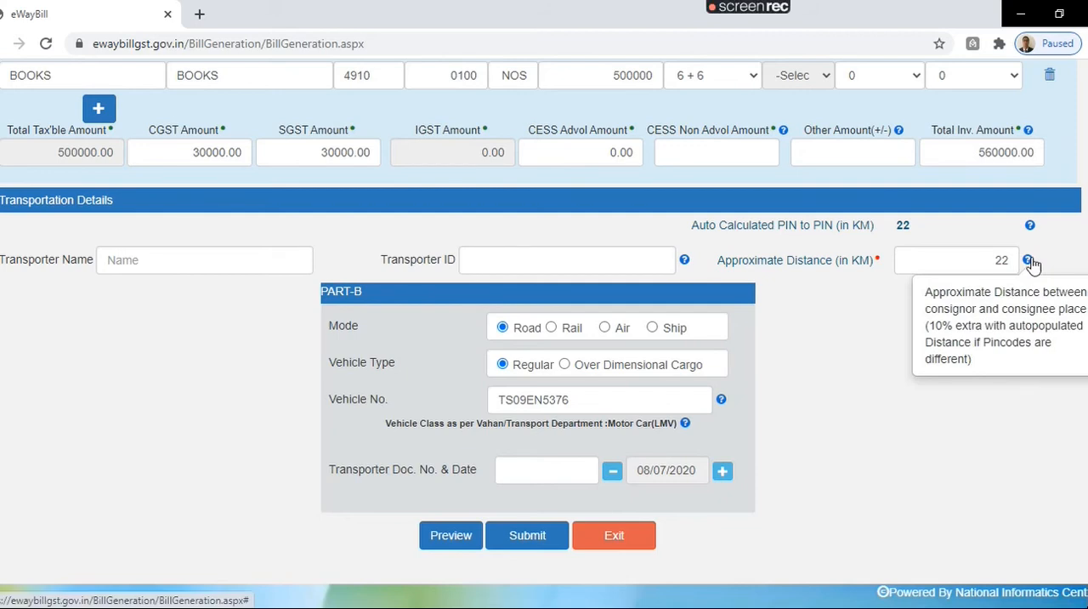
Step: Preview the completed e-way bill, review its transaction, item and transporter details, and return to the entry form
{"action": "scroll", "coordinate": [544, 340], "scroll_direction": "down", "scroll_amount": 1}
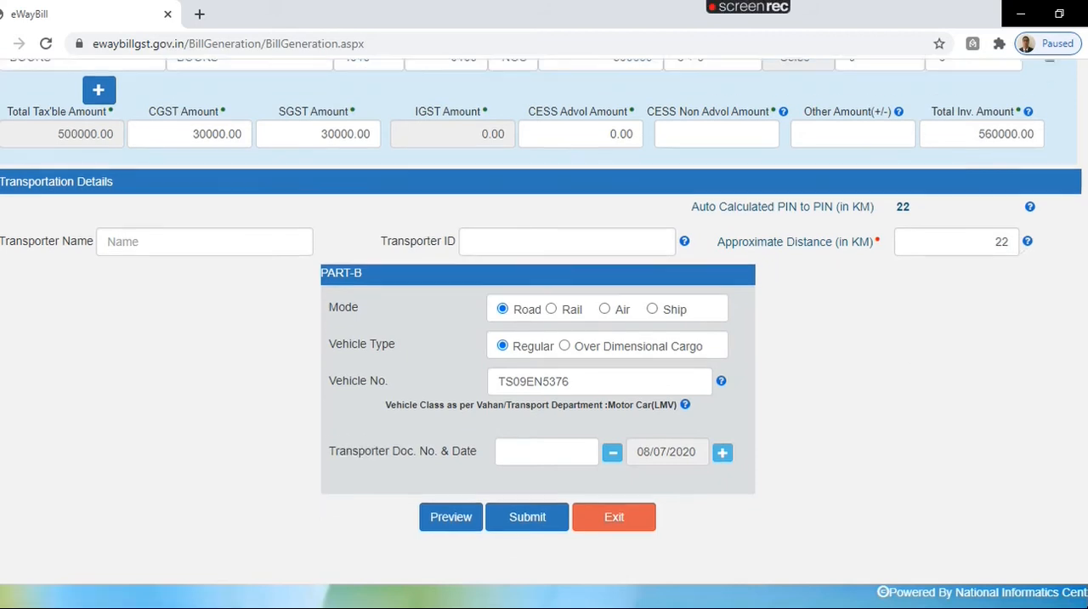
{"action": "left_click", "coordinate": [466, 456]}
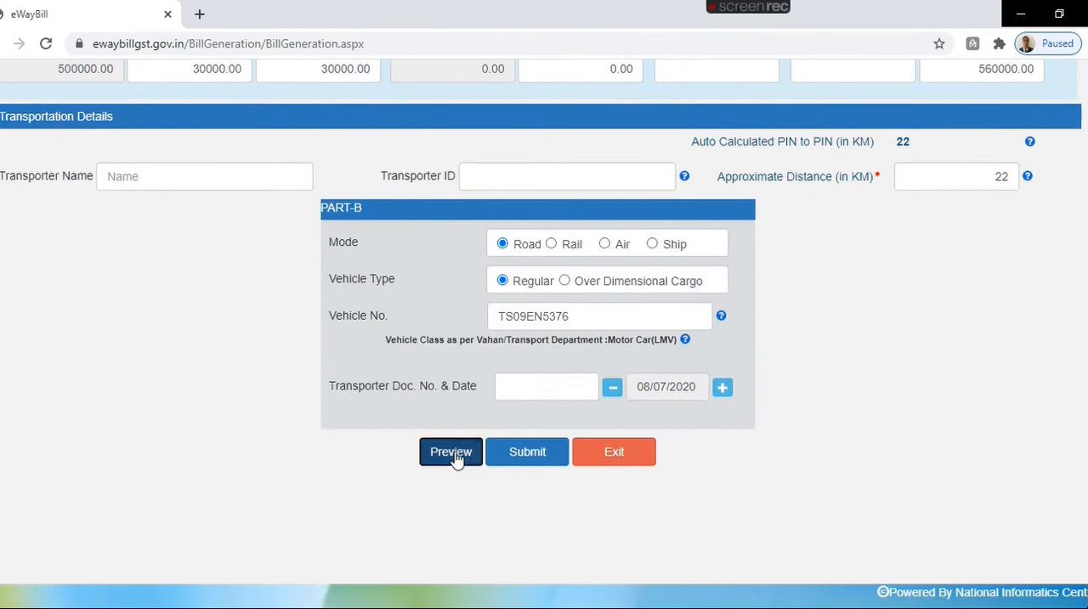
{"action": "left_click", "coordinate": [634, 158]}
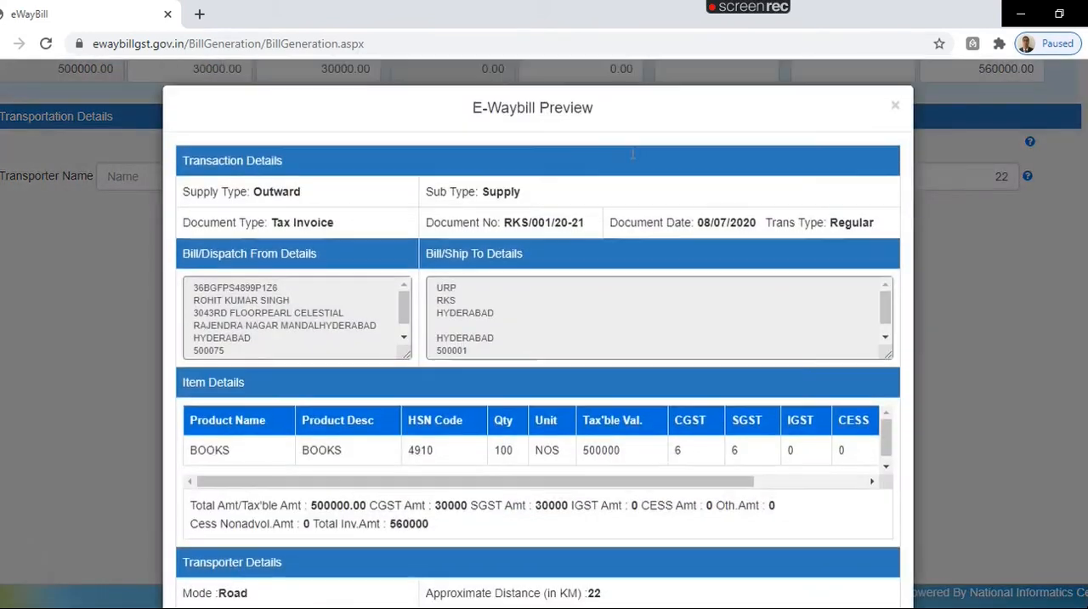
{"action": "scroll", "coordinate": [537, 340], "scroll_direction": "down", "scroll_amount": 2}
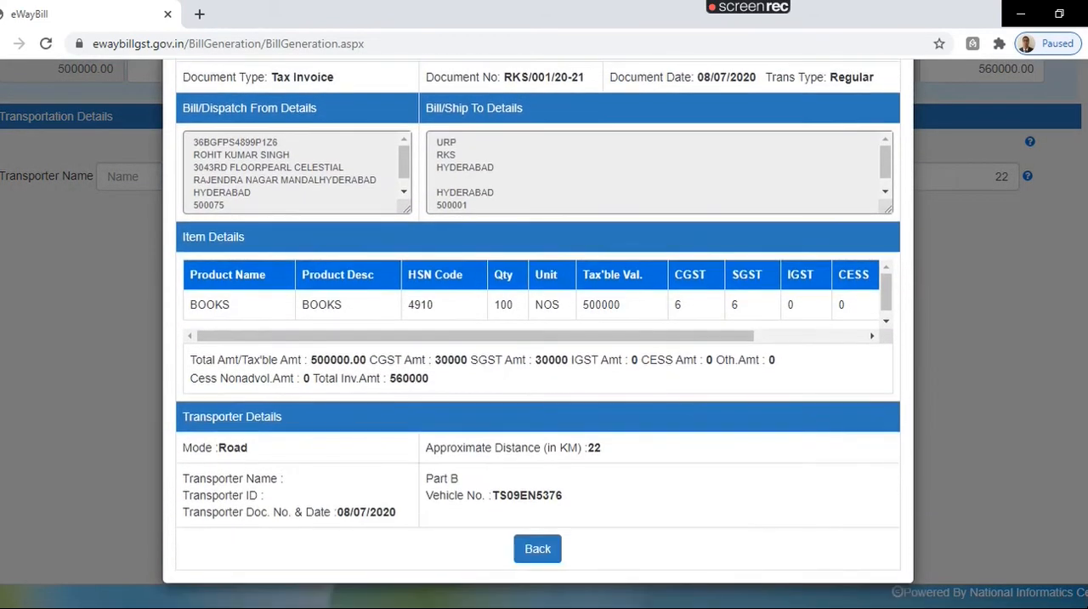
{"action": "scroll", "coordinate": [813, 397], "scroll_direction": "up", "scroll_amount": 2}
{"action": "scroll", "coordinate": [813, 397], "scroll_direction": "down", "scroll_amount": 2}
{"action": "left_click", "coordinate": [531, 546]}
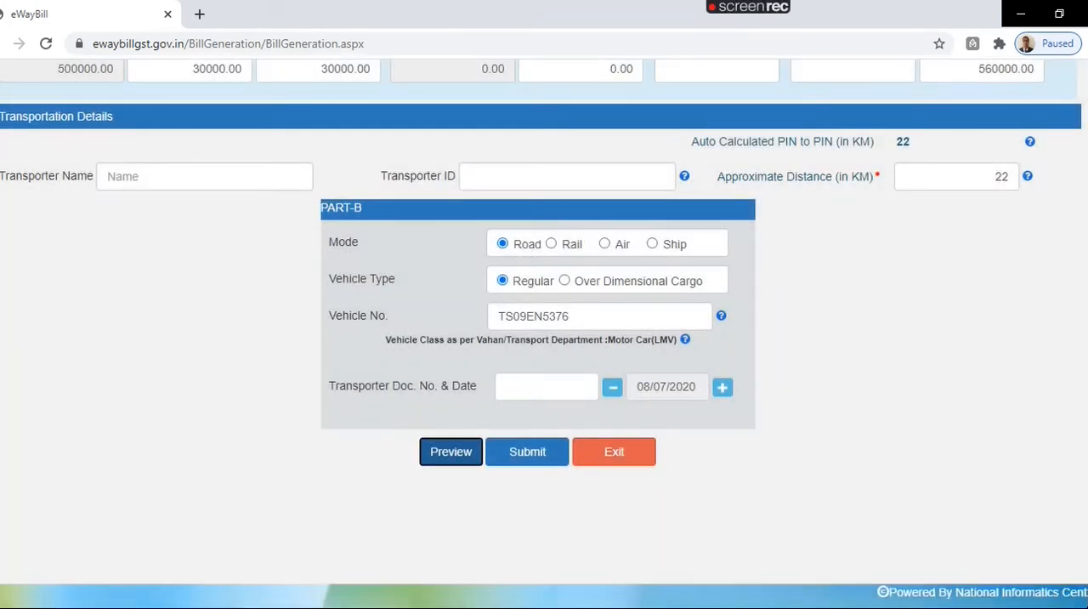
Step: Submit the e-way bill, agreeing to continue without the unfilled GSTR1 fields
{"action": "left_click", "coordinate": [527, 451]}
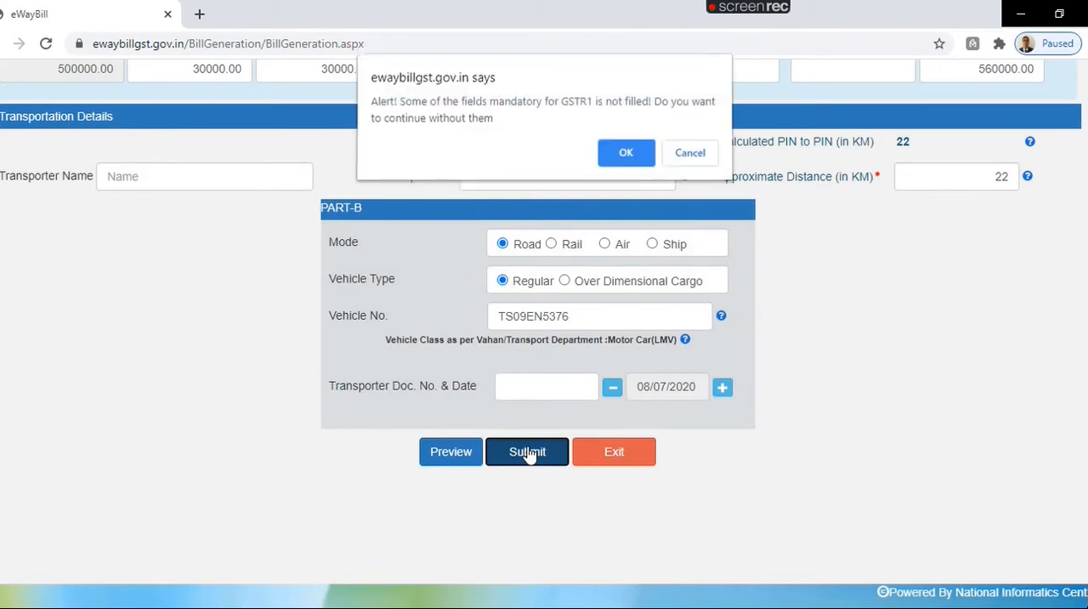
{"action": "left_click", "coordinate": [626, 156]}
{"action": "left_click", "coordinate": [627, 169]}
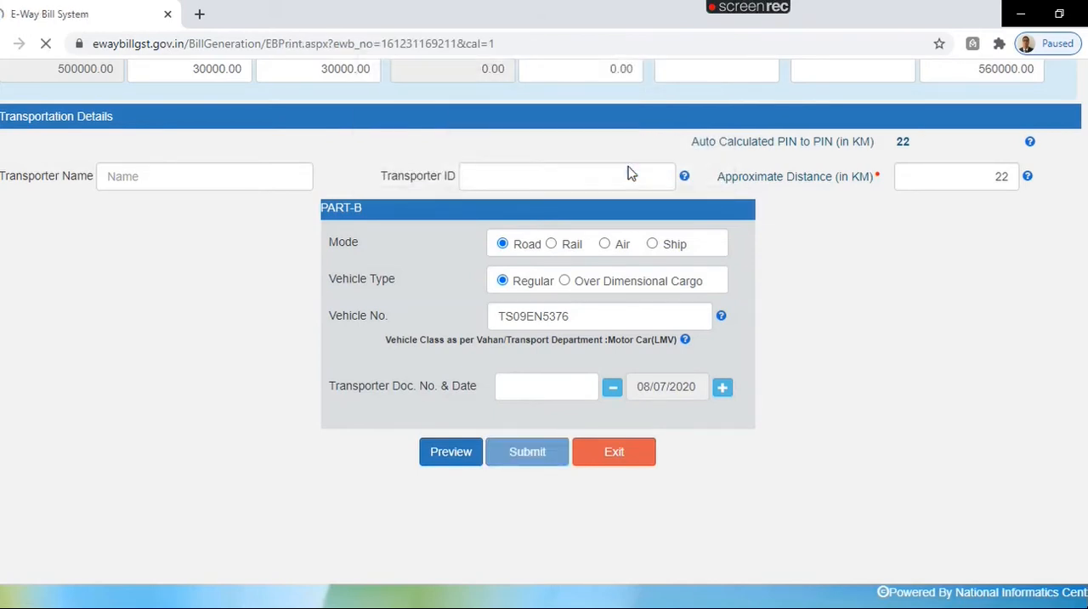
Step: Review the generated e-way bill slip and its detailed print version, including the goods, tax amounts and vehicle details
{"action": "scroll", "coordinate": [544, 340], "scroll_direction": "down", "scroll_amount": 4}
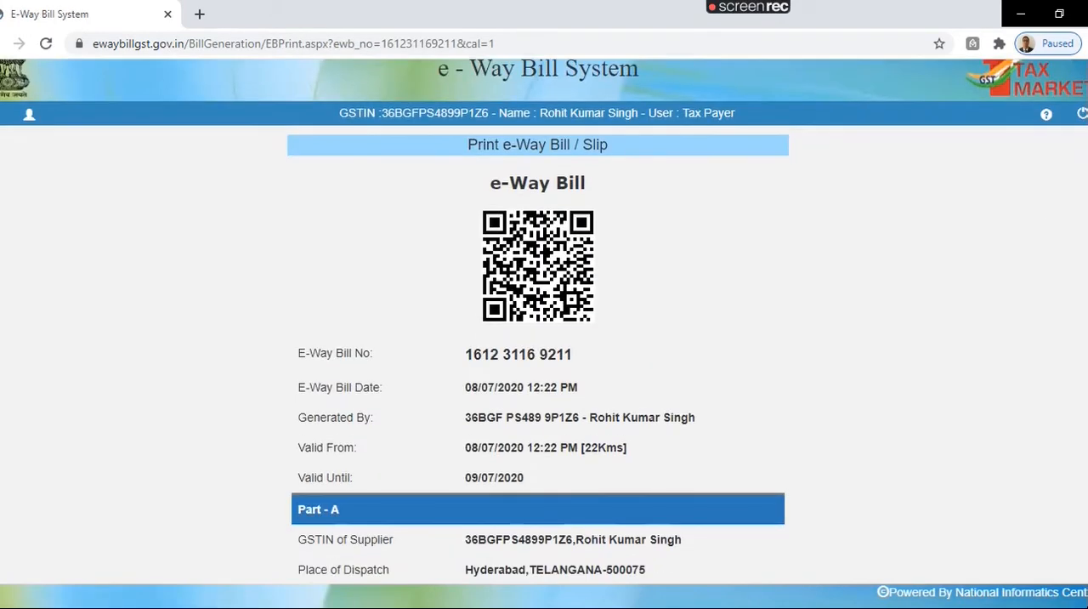
{"action": "scroll", "coordinate": [544, 340], "scroll_direction": "down", "scroll_amount": 3}
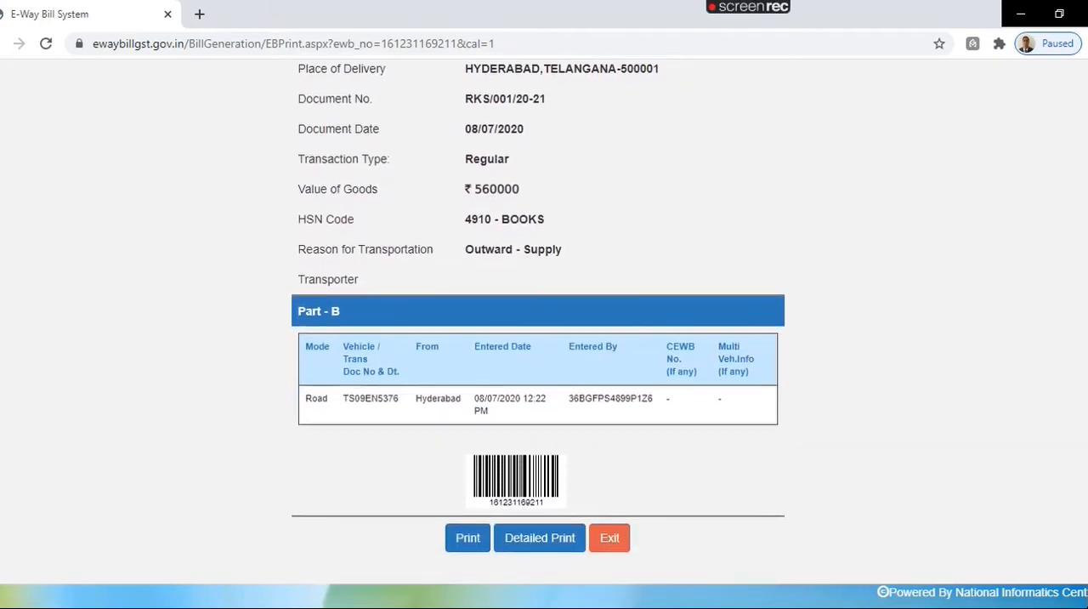
{"action": "left_click", "coordinate": [554, 538]}
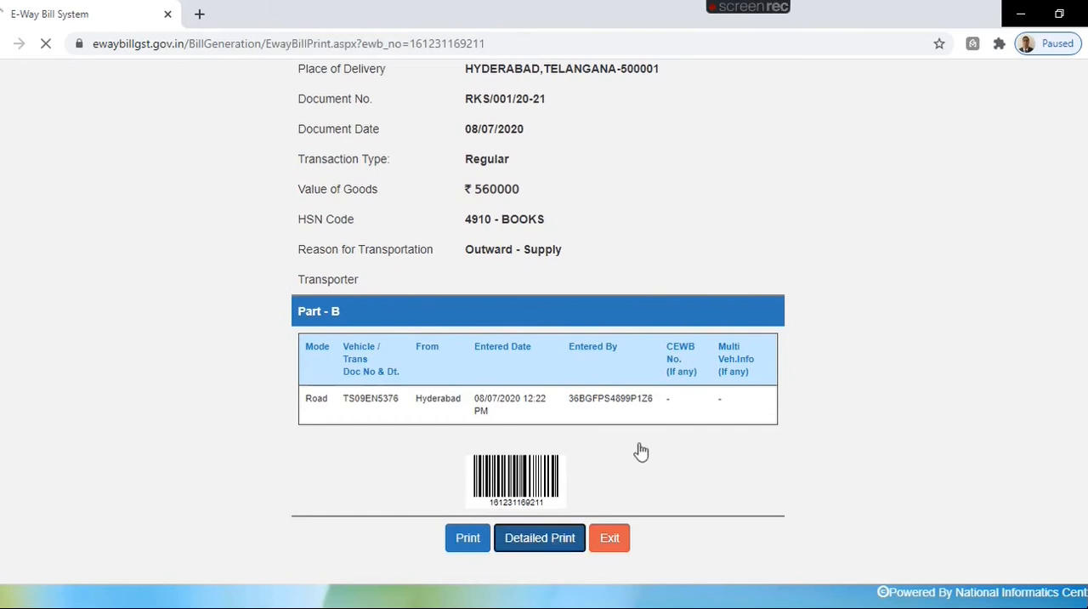
{"action": "scroll", "coordinate": [544, 340], "scroll_direction": "down", "scroll_amount": 3}
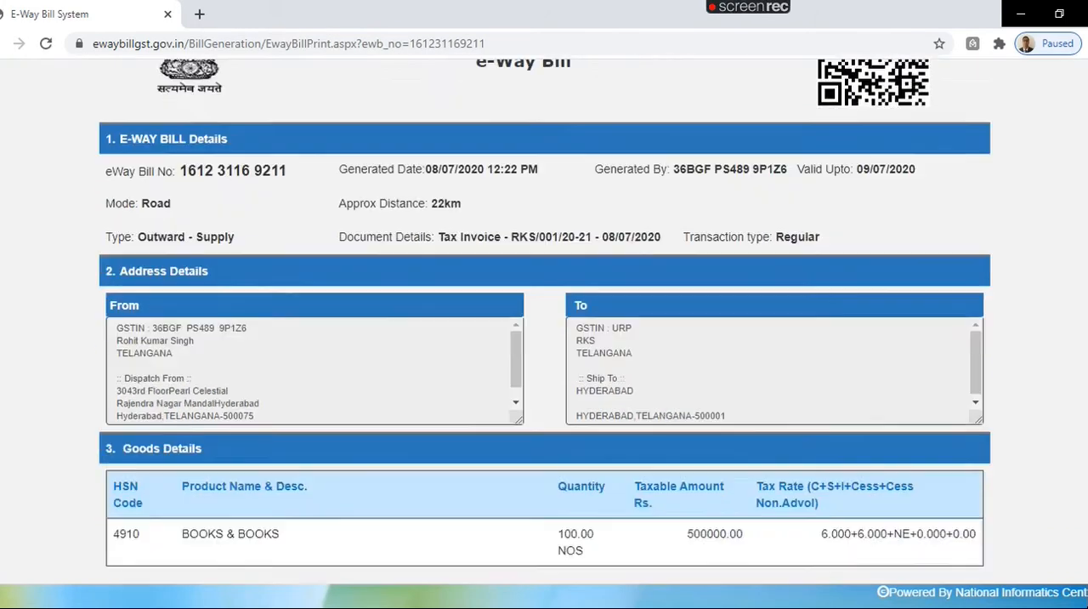
{"action": "scroll", "coordinate": [544, 340], "scroll_direction": "down", "scroll_amount": 2}
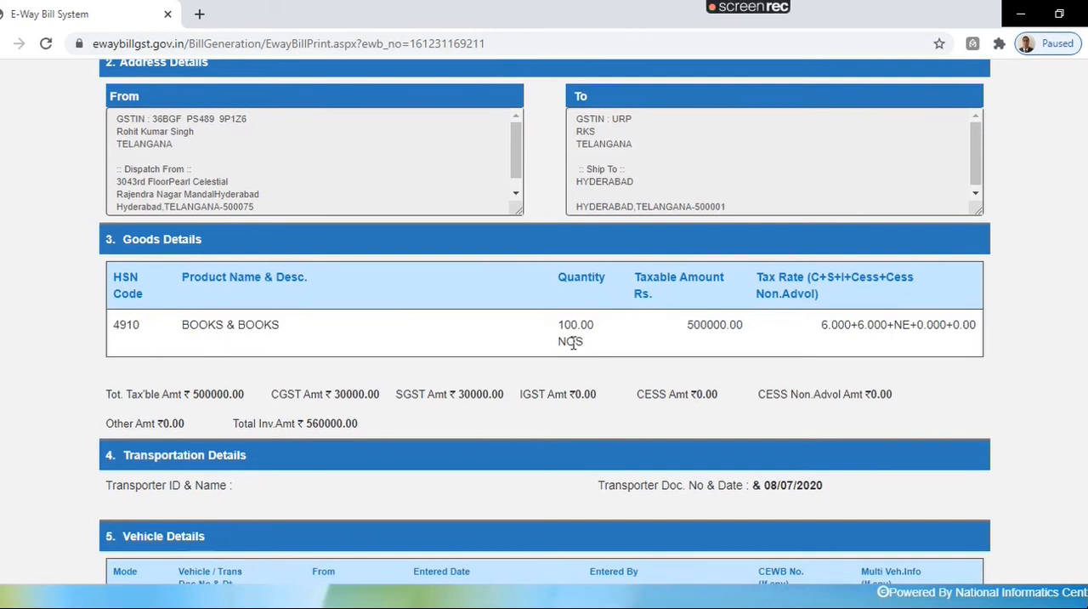
{"action": "scroll", "coordinate": [735, 325], "scroll_direction": "down", "scroll_amount": 2}
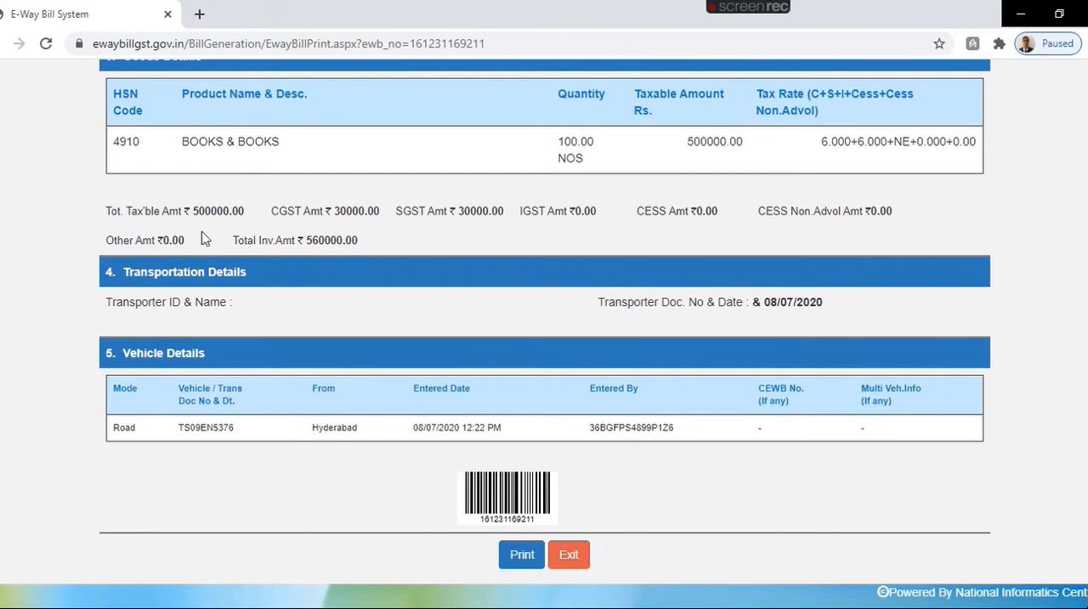
{"action": "left_click_drag", "start_coordinate": [105, 209], "coordinate": [377, 250]}
{"action": "left_click", "coordinate": [218, 197]}
{"action": "scroll", "coordinate": [495, 216], "scroll_direction": "up", "scroll_amount": 10}
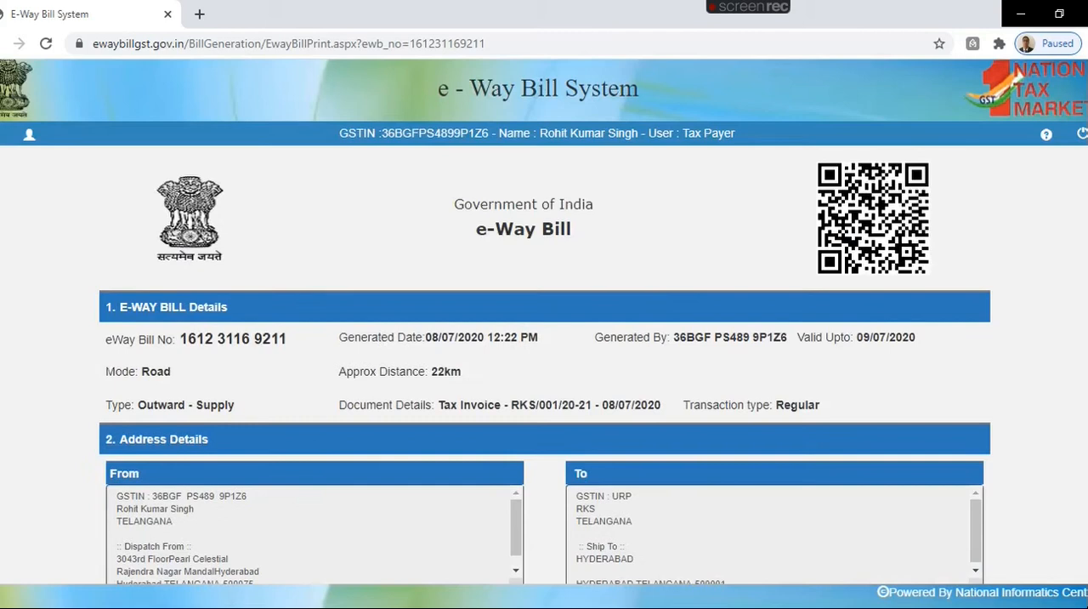
Step: List the e-way bills generated by me on 08/07/2020 for a Part B/vehicle update and select the one generated at 12:22
{"action": "left_click", "coordinate": [2, 145]}
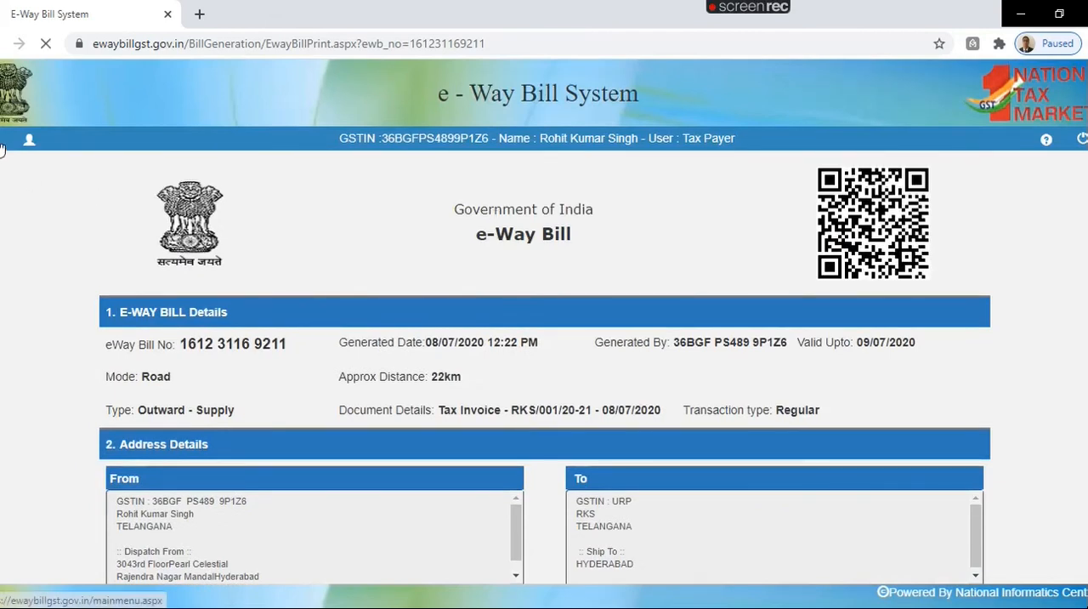
{"action": "left_click", "coordinate": [129, 168]}
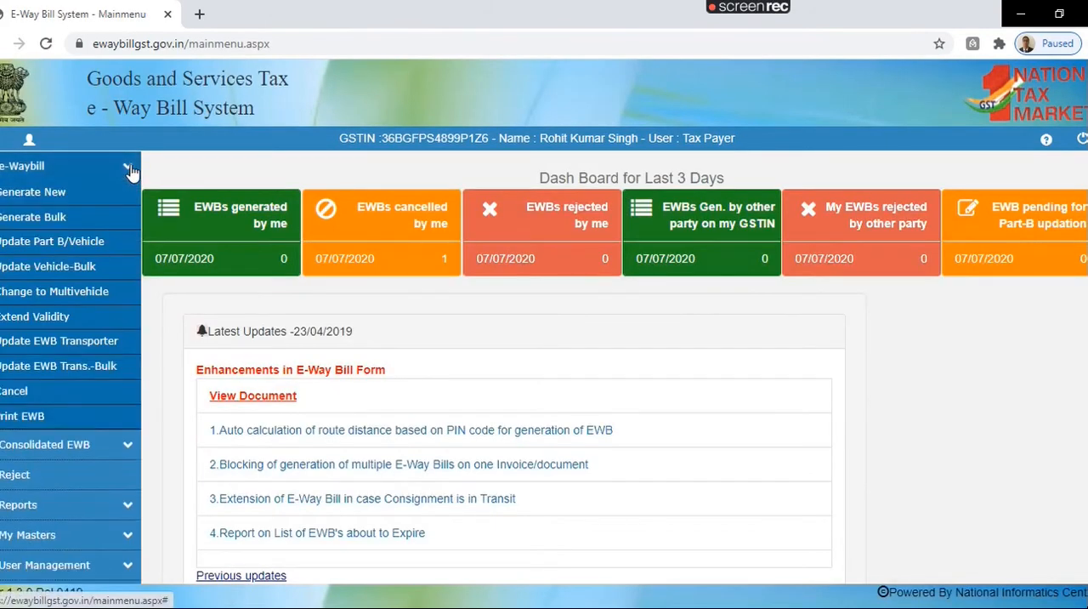
{"action": "left_click", "coordinate": [60, 244]}
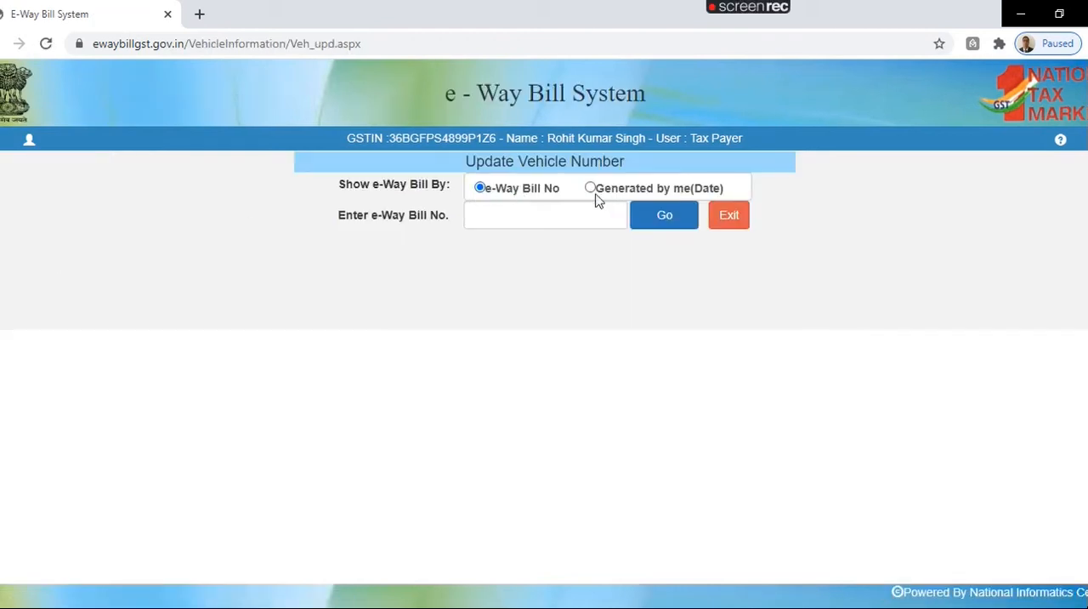
{"action": "left_click", "coordinate": [652, 219]}
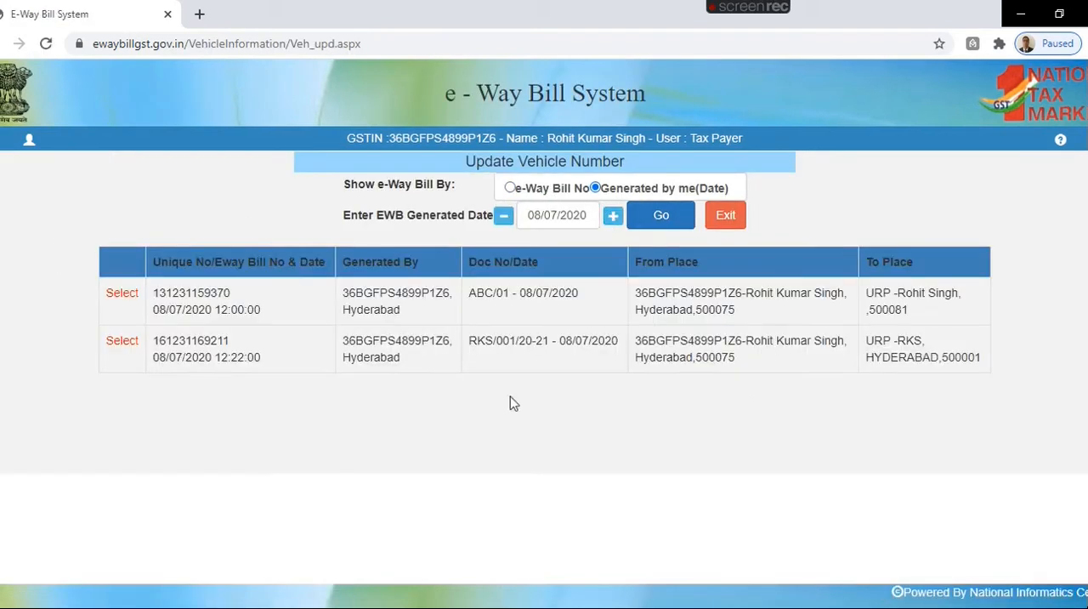
{"action": "left_click", "coordinate": [121, 342]}
Step: Enter the vehicle's registration number in the Update Part-B form for road transport
{"action": "scroll", "coordinate": [525, 280], "scroll_direction": "down", "scroll_amount": 3}
{"action": "left_click", "coordinate": [496, 251]}
{"action": "type", "text": "TS"}
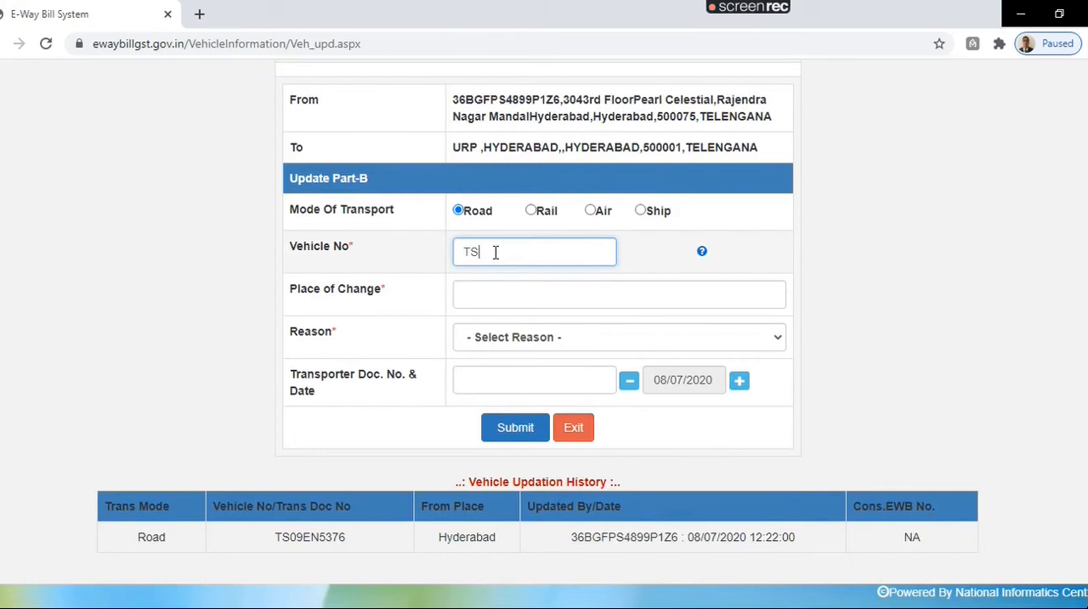
{"action": "type", "text": "09EN5376"}
Step: Submit the Part-B update with HYDERABAD as the place of change and Due To Break Down as the reason
{"action": "left_click", "coordinate": [515, 289]}
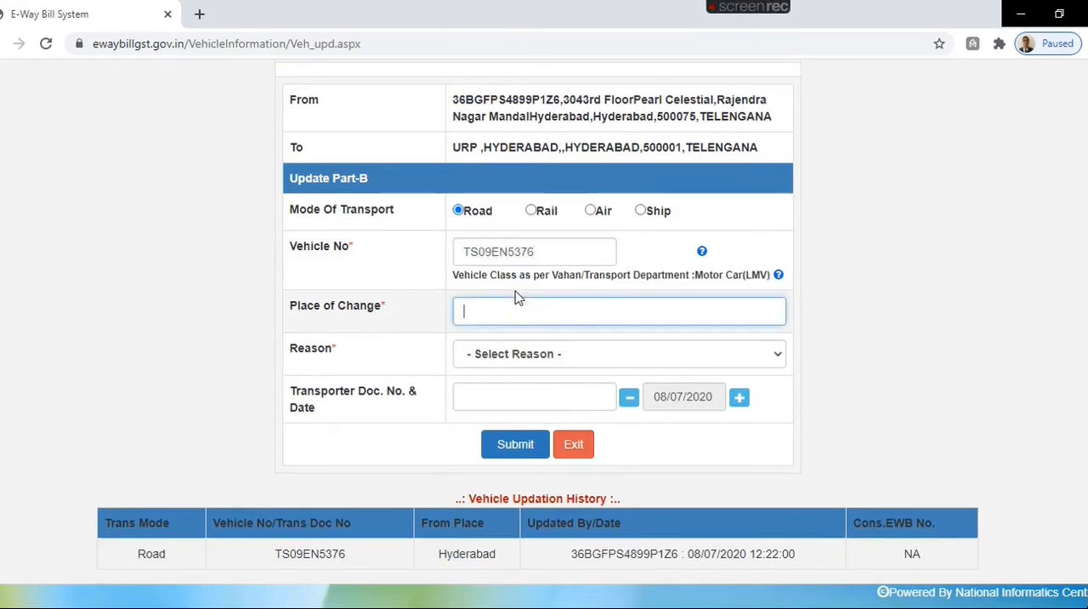
{"action": "type", "text": "MAL"}
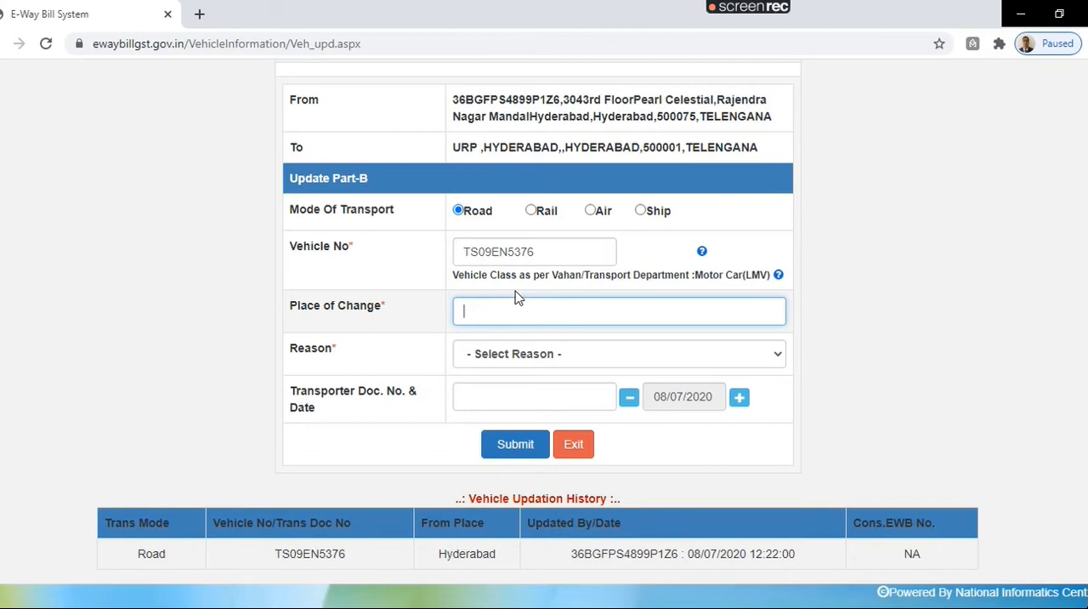
{"action": "type", "text": "HYDERABAD"}
{"action": "left_click", "coordinate": [529, 354]}
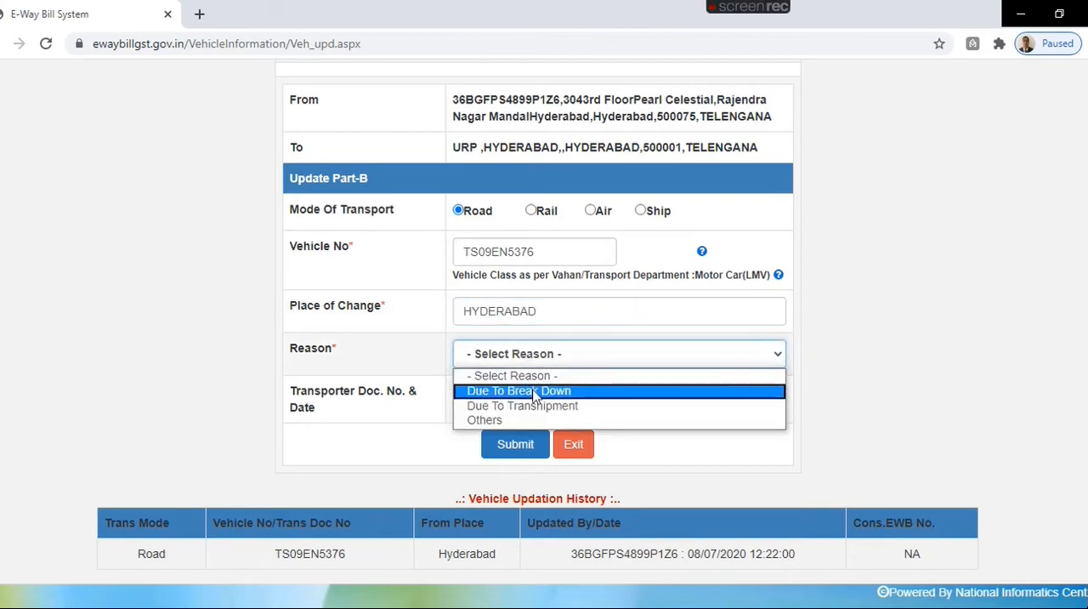
{"action": "left_click", "coordinate": [537, 390]}
{"action": "left_click", "coordinate": [528, 403]}
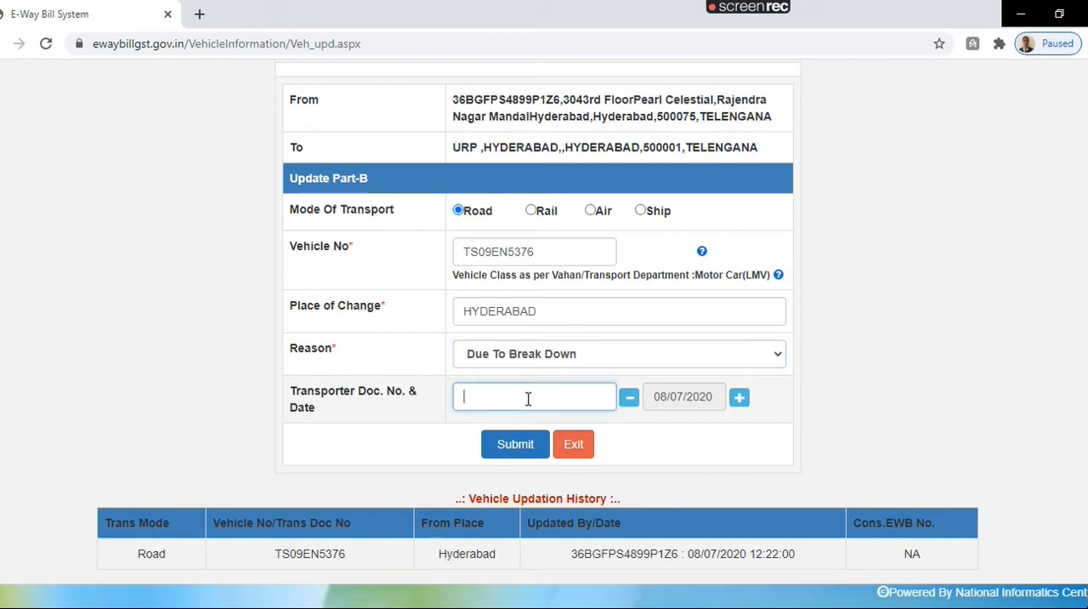
{"action": "left_click", "coordinate": [515, 444]}
Step: Review the updated e-way bill slip through its Part-B vehicle entries and return to the main menu
{"action": "scroll", "coordinate": [544, 340], "scroll_direction": "down", "scroll_amount": 4}
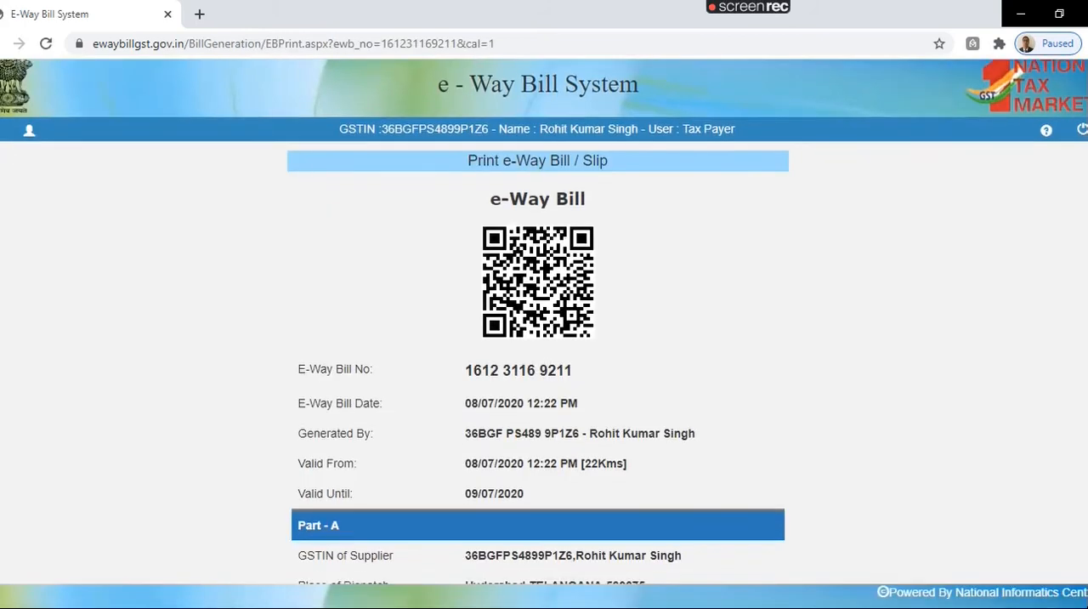
{"action": "scroll", "coordinate": [535, 531], "scroll_direction": "down", "scroll_amount": 4}
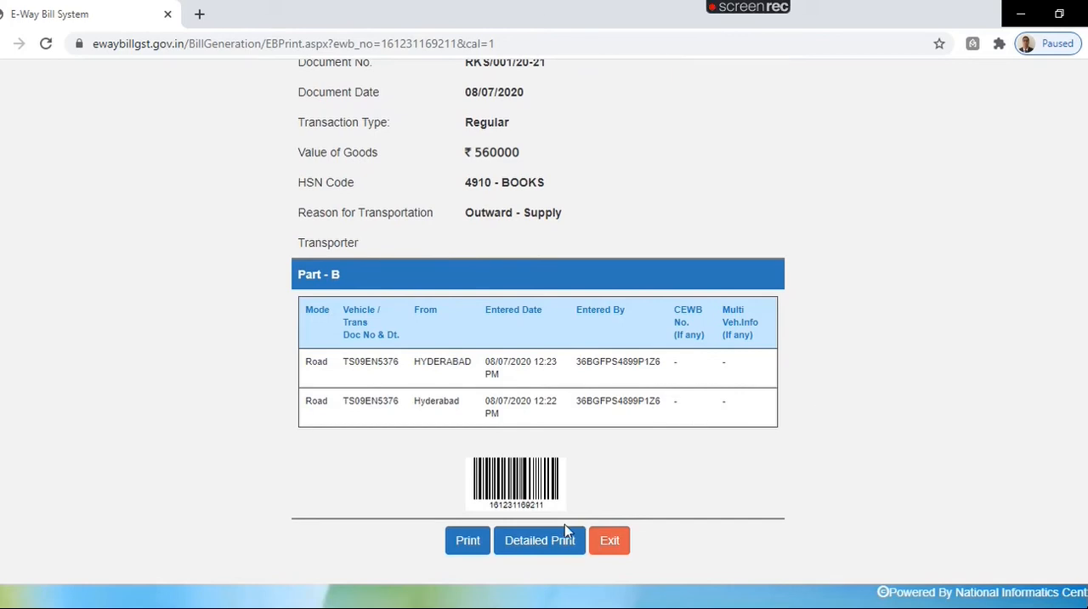
{"action": "left_click", "coordinate": [613, 542]}
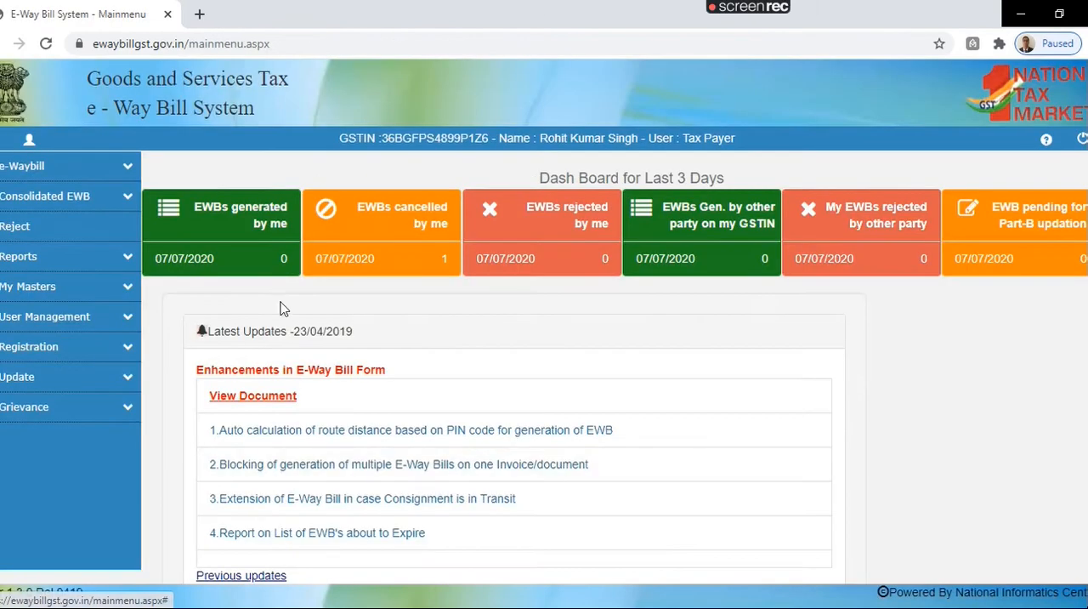
Step: Look at the Multiple Vehicle Update form for changing an e-way bill to multivehicle, and exit it
{"action": "left_click", "coordinate": [123, 167]}
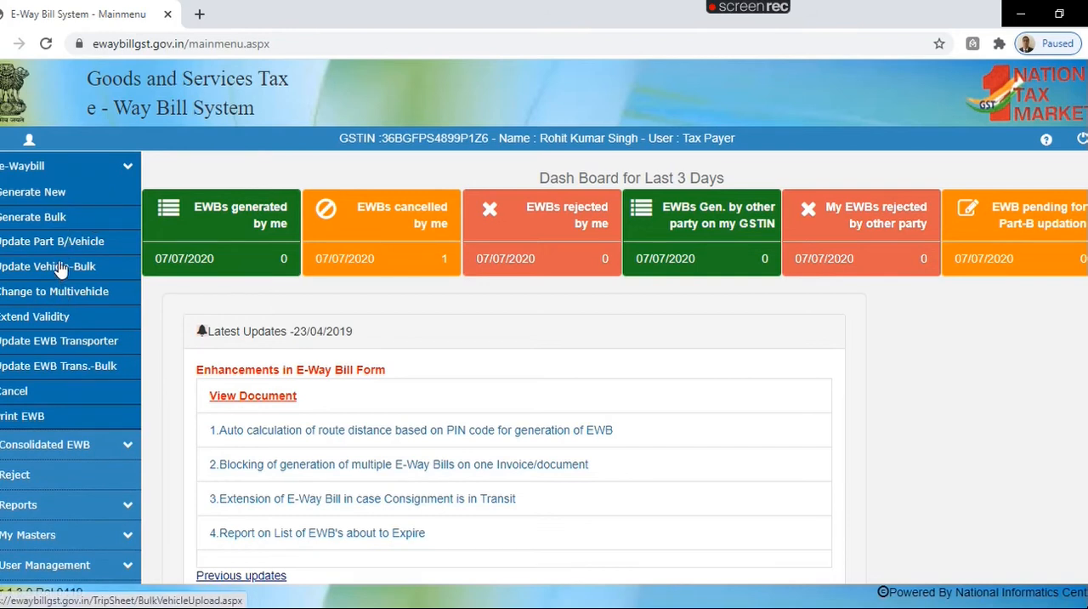
{"action": "left_click", "coordinate": [59, 294]}
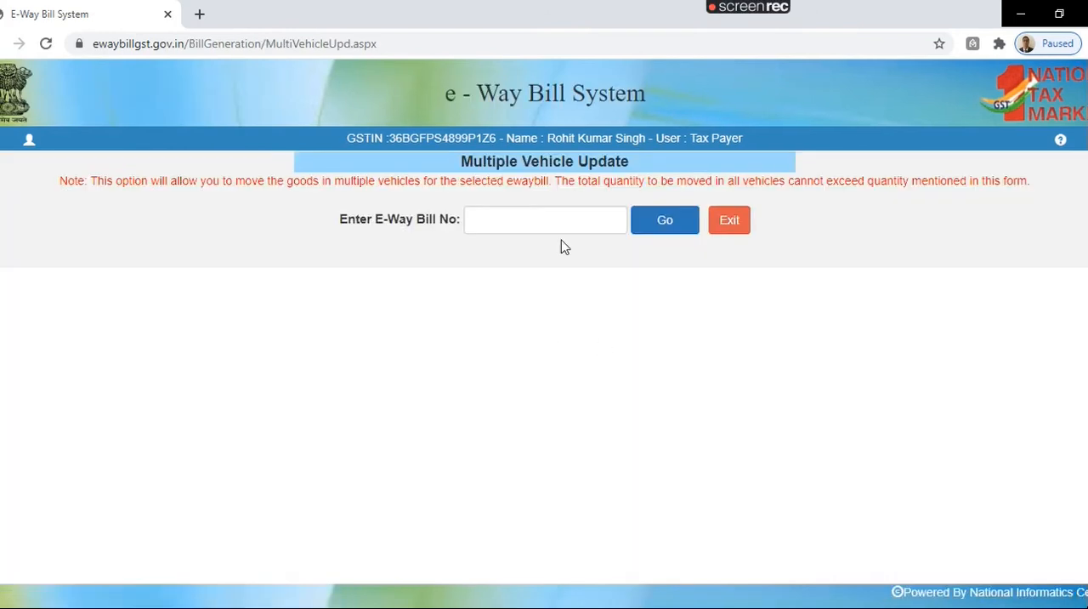
{"action": "left_click", "coordinate": [556, 225]}
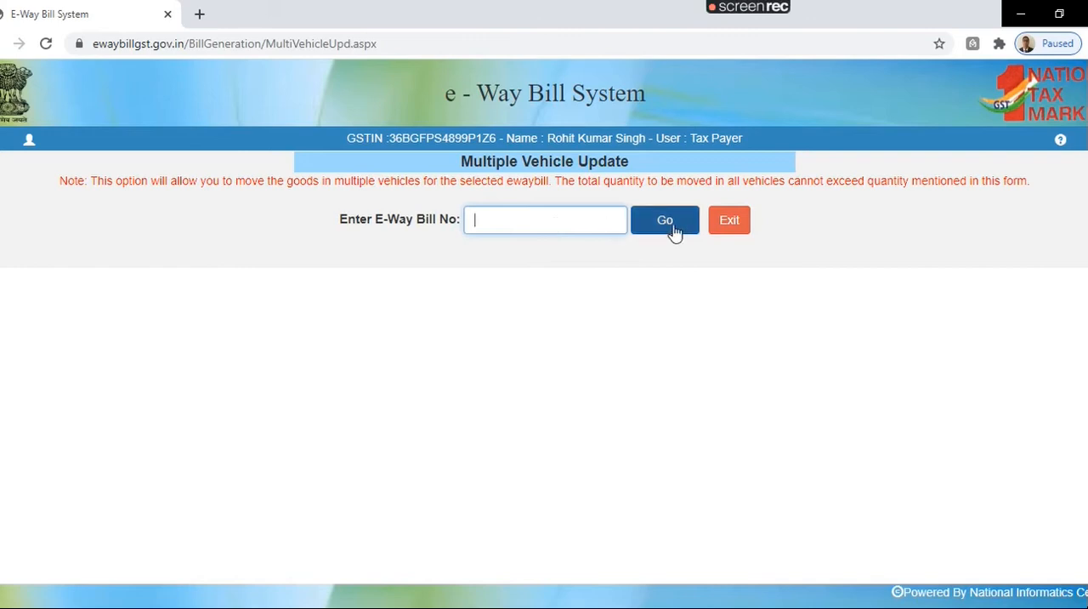
{"action": "left_click", "coordinate": [726, 227]}
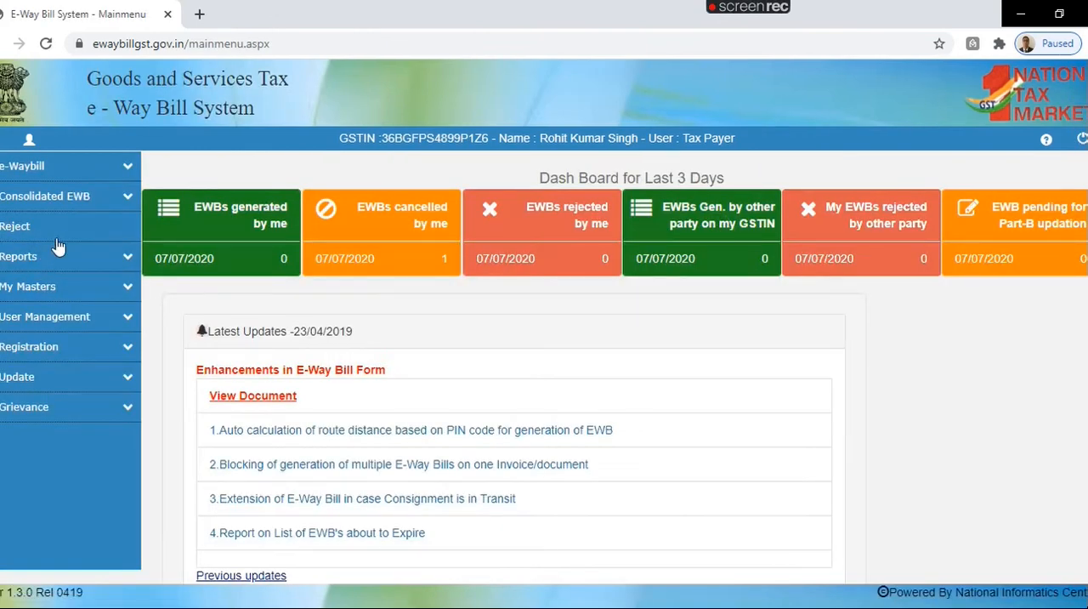
Step: Look at the form for extending an e-way bill's validity and exit it
{"action": "left_click", "coordinate": [129, 170]}
{"action": "left_click", "coordinate": [52, 322]}
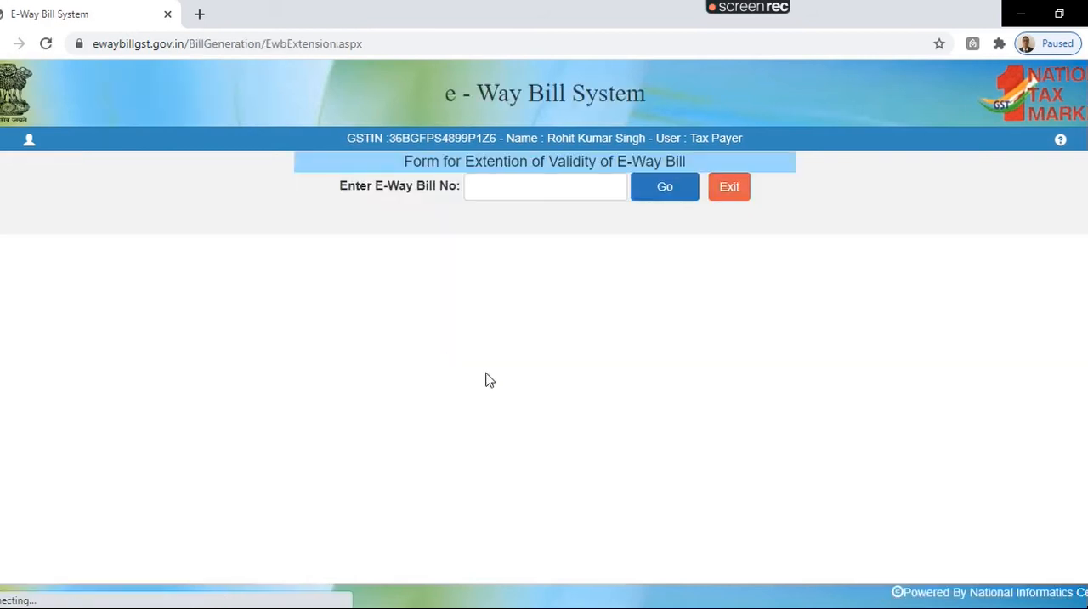
{"action": "left_click", "coordinate": [730, 187]}
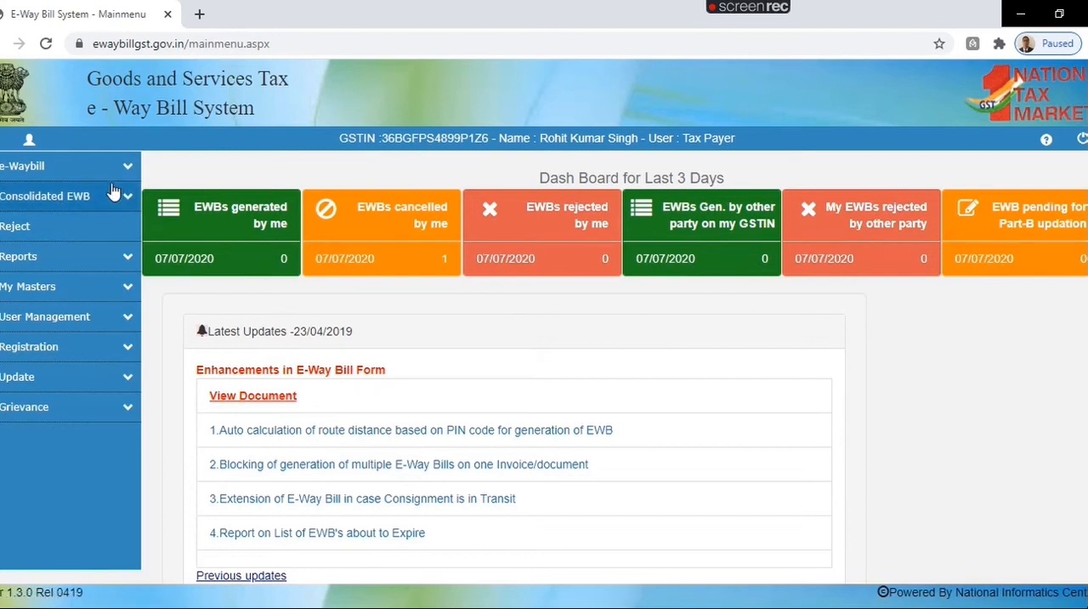
Step: Generate the Outward Supplies report for 08/07/2020, copy the second bill's e-way bill number, and return to the main menu
{"action": "left_click", "coordinate": [116, 257]}
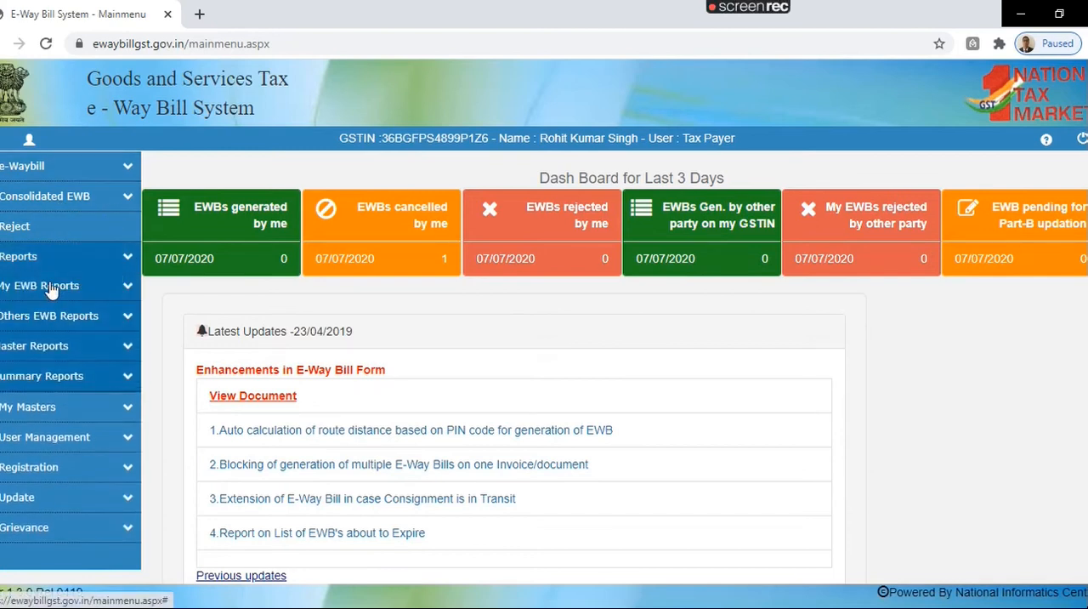
{"action": "left_click", "coordinate": [51, 289]}
{"action": "left_click", "coordinate": [48, 315]}
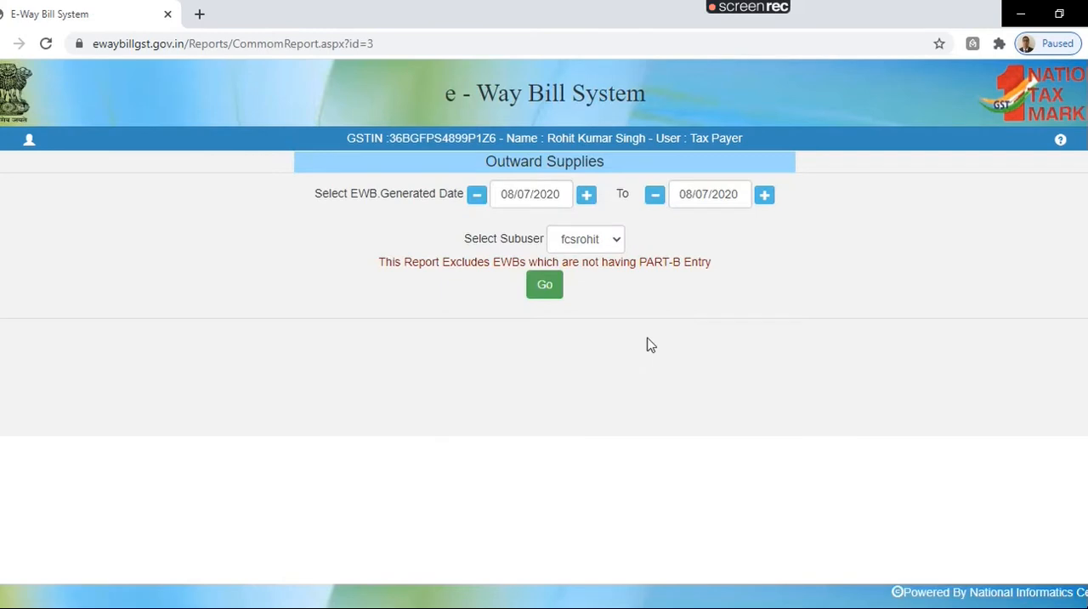
{"action": "left_click", "coordinate": [547, 288]}
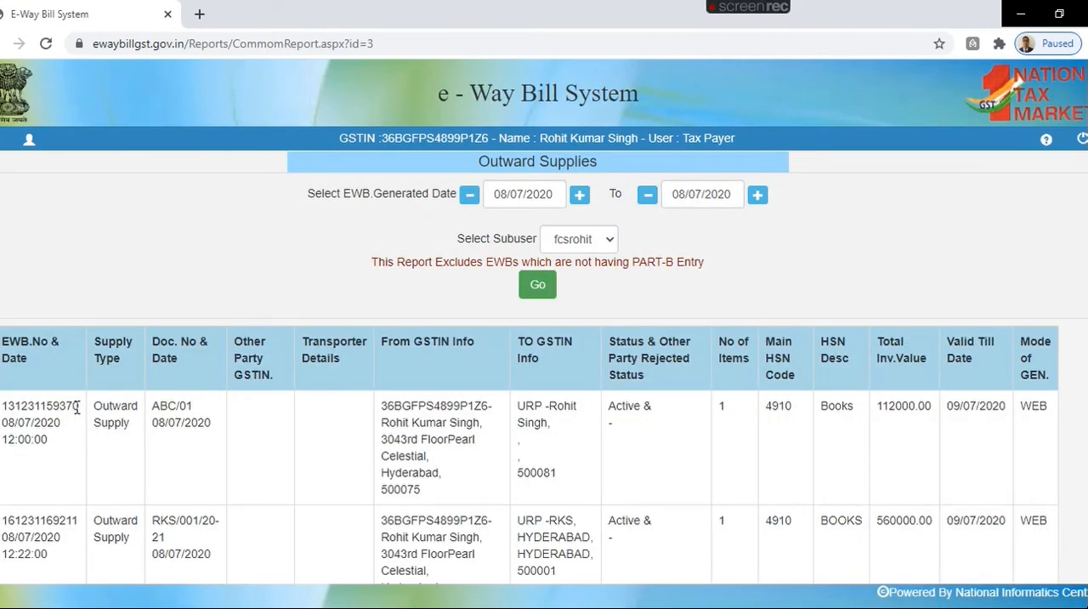
{"action": "scroll", "coordinate": [75, 450], "scroll_direction": "down", "scroll_amount": 2}
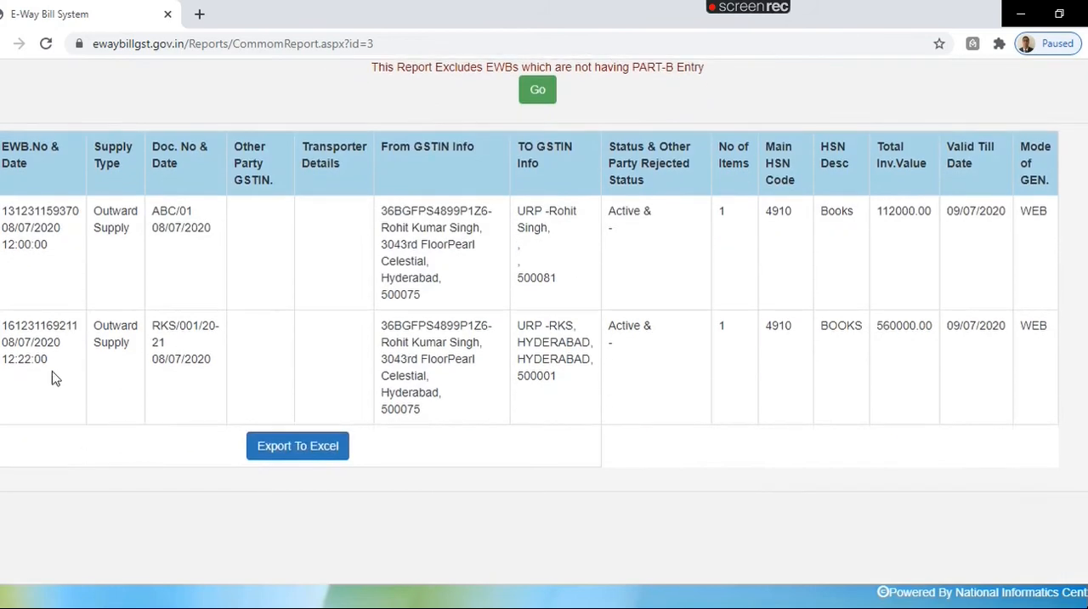
{"action": "left_click_drag", "start_coordinate": [34, 326], "coordinate": [2, 325]}
{"action": "key", "text": "ctrl+c"}
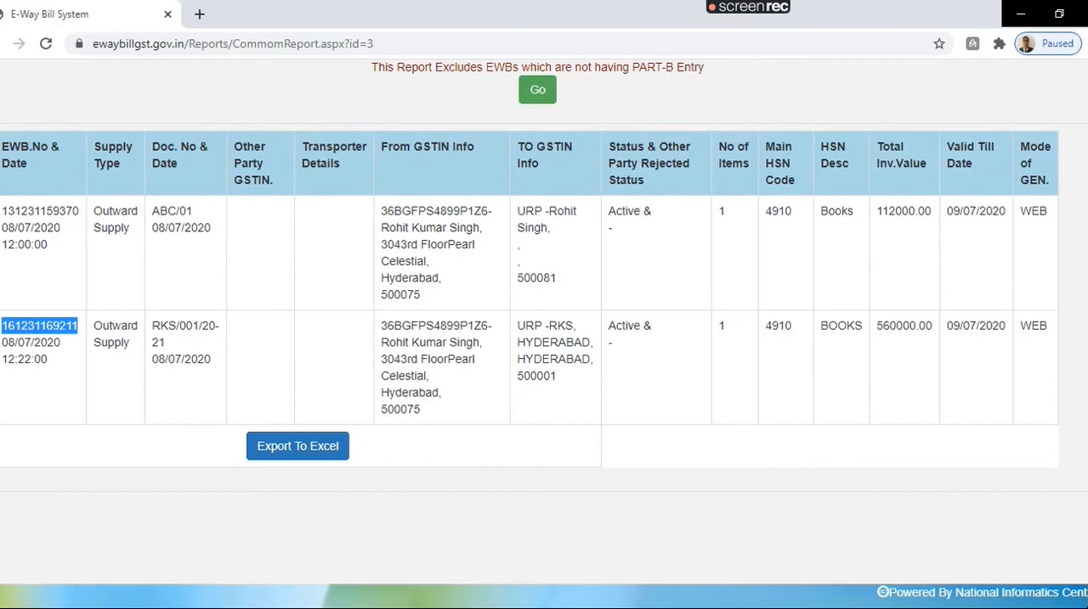
{"action": "scroll", "coordinate": [690, 309], "scroll_direction": "up", "scroll_amount": 2}
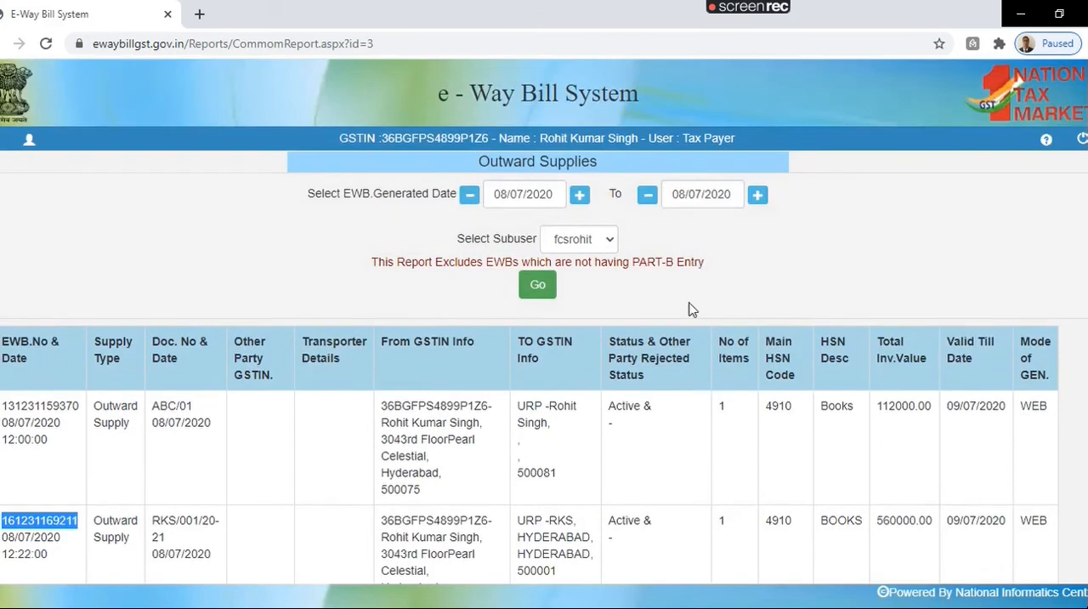
{"action": "left_click", "coordinate": [28, 141]}
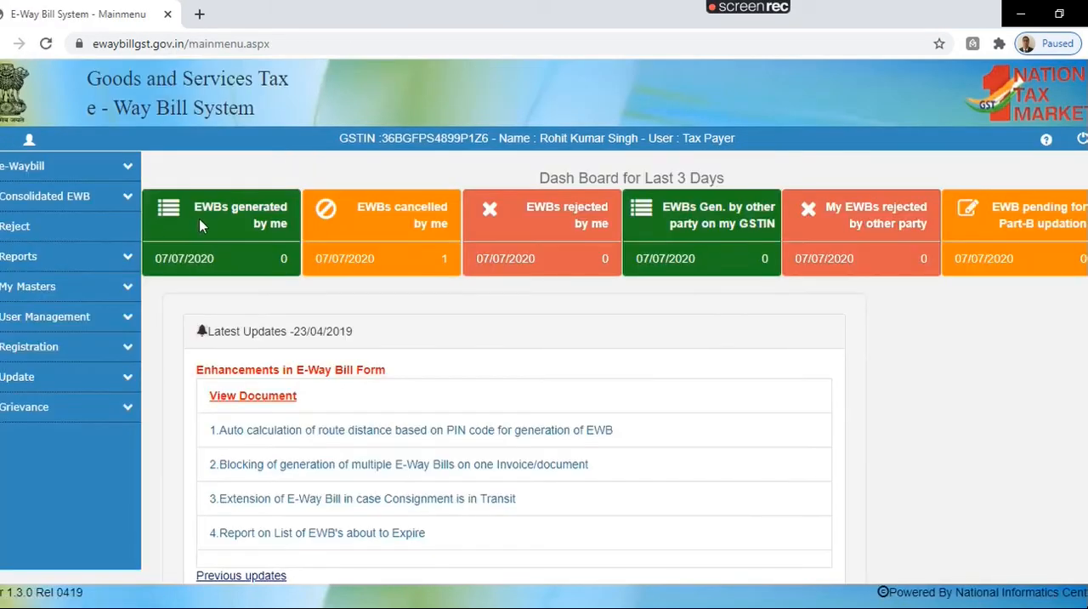
Step: Try to extend the validity of the e-way bill with the copied number, and exit the form
{"action": "left_click", "coordinate": [129, 172]}
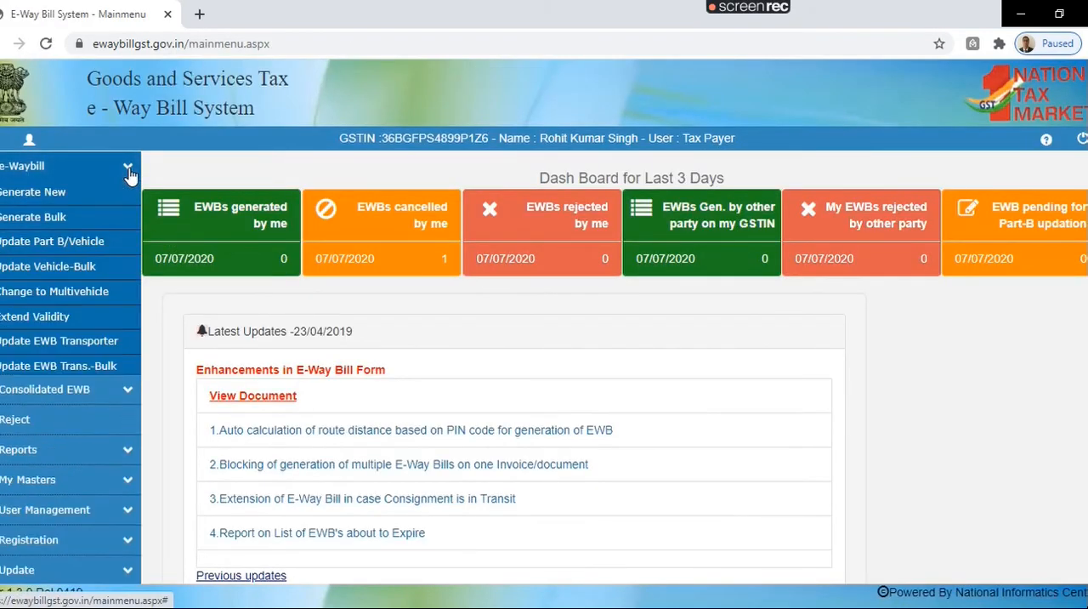
{"action": "left_click", "coordinate": [56, 316]}
{"action": "left_click", "coordinate": [524, 188]}
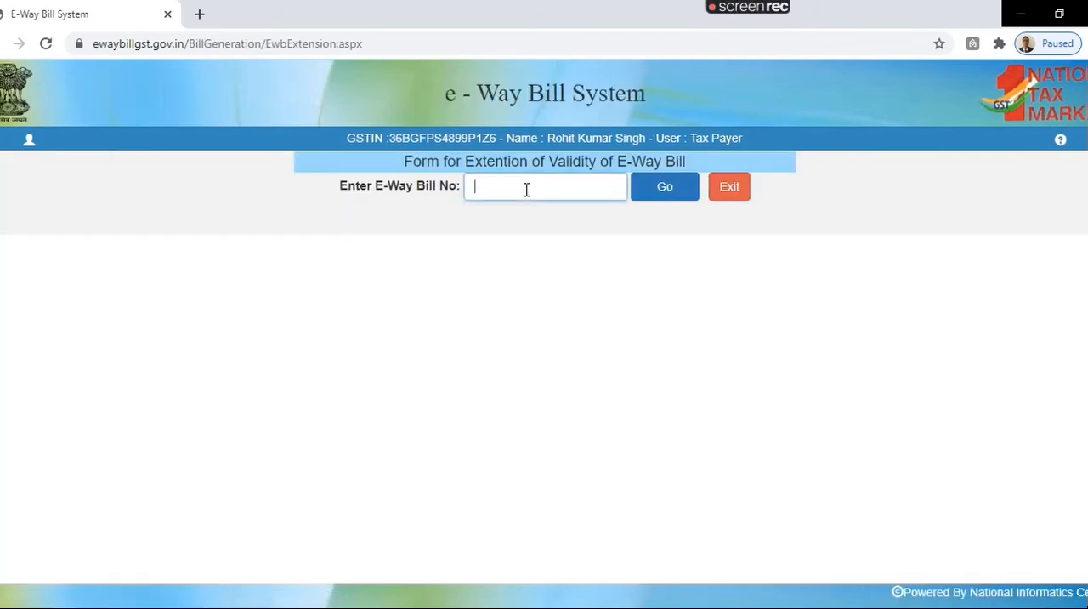
{"action": "key", "text": "ctrl+v"}
{"action": "left_click", "coordinate": [666, 189]}
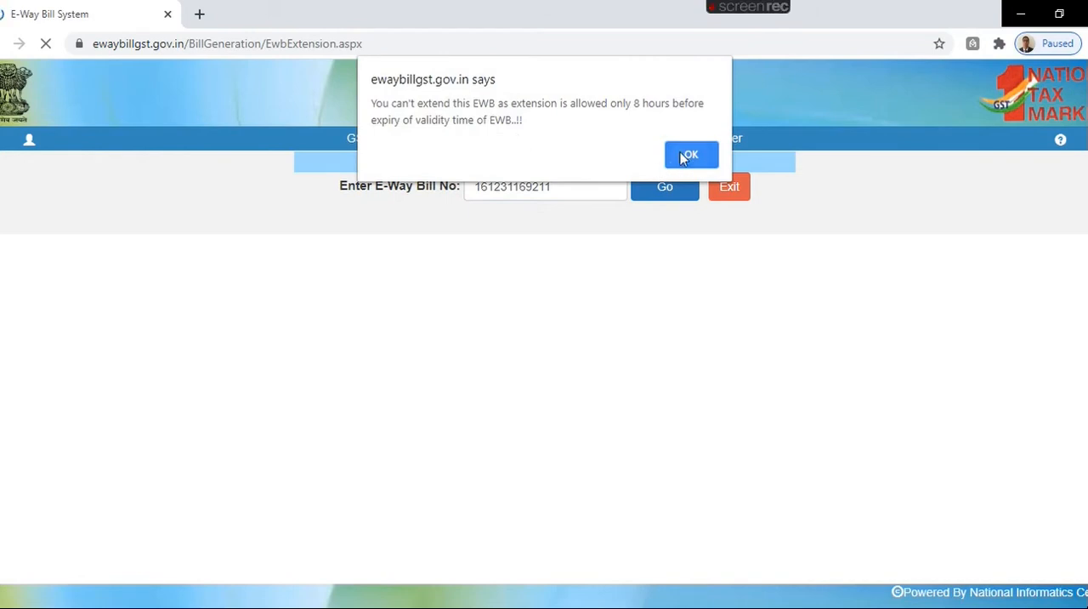
{"action": "left_click", "coordinate": [688, 156]}
{"action": "left_click", "coordinate": [731, 197]}
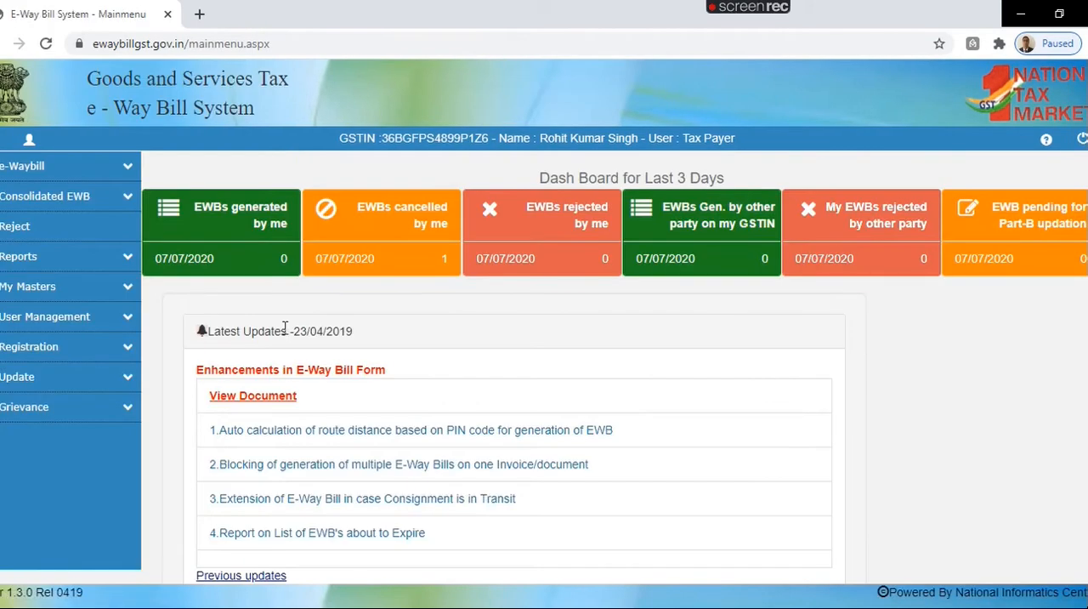
Step: Load the copied e-way bill number in Update EWB Transporter, check the Transporter ID help, and exit without changes
{"action": "left_click", "coordinate": [128, 169]}
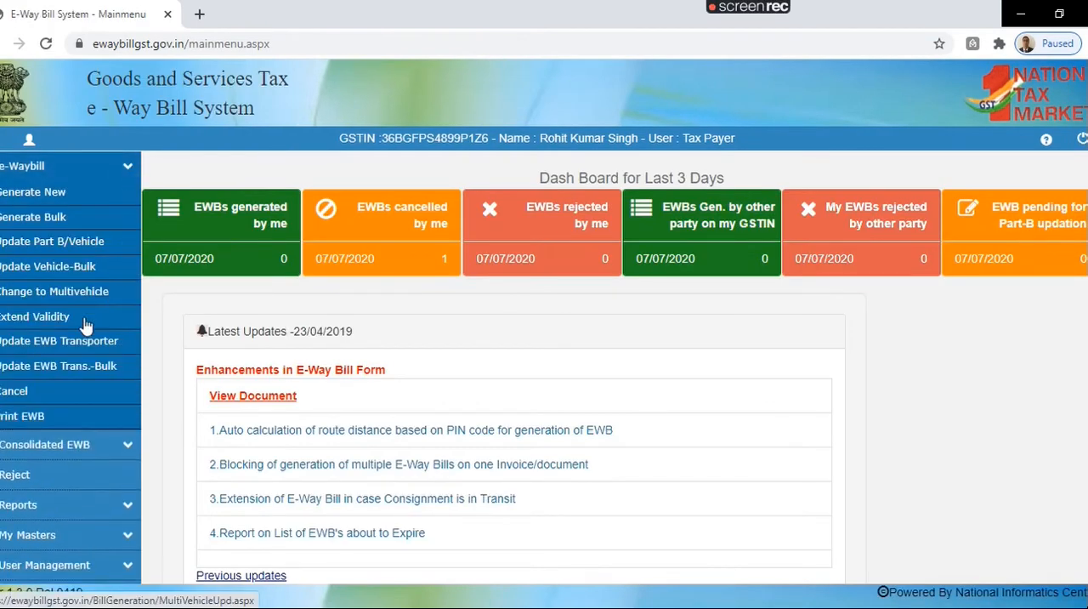
{"action": "left_click", "coordinate": [45, 344]}
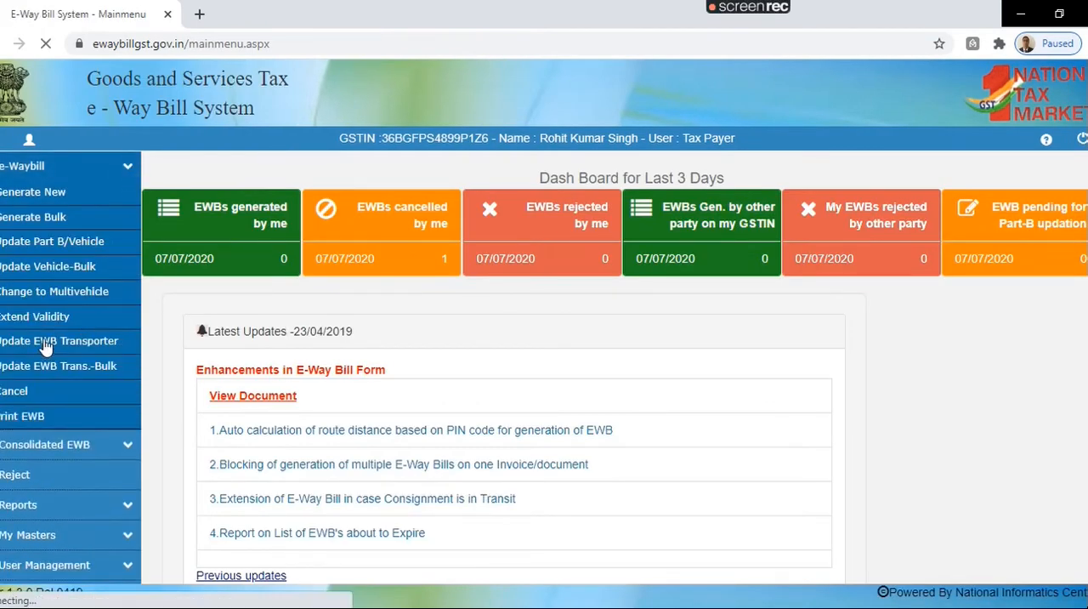
{"action": "left_click", "coordinate": [506, 180]}
{"action": "key", "text": "ctrl+v"}
{"action": "left_click", "coordinate": [658, 202]}
{"action": "scroll", "coordinate": [544, 323], "scroll_direction": "down", "scroll_amount": 4}
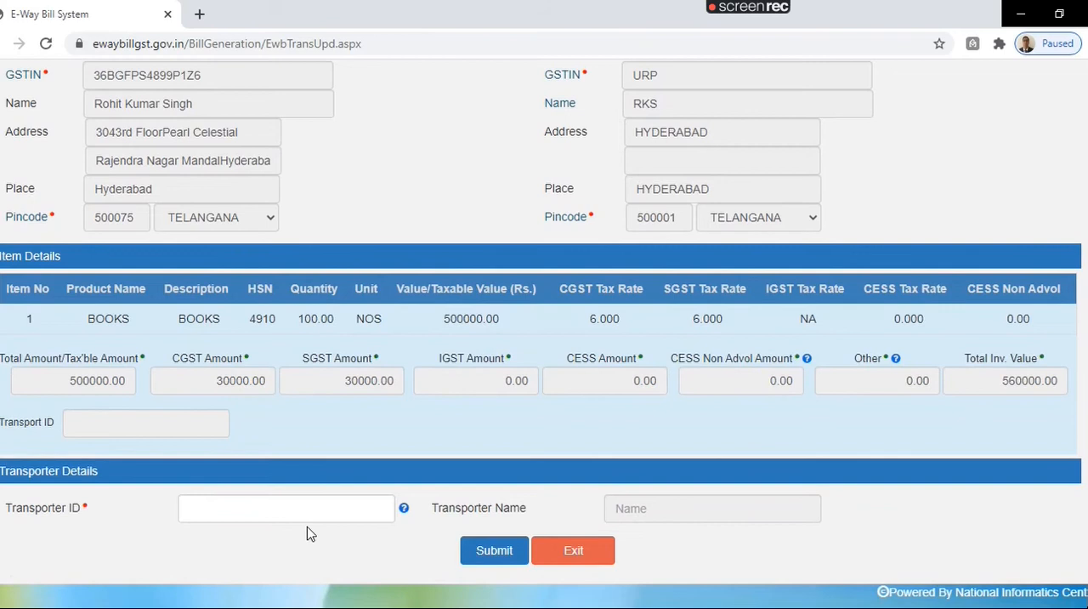
{"action": "left_click", "coordinate": [276, 513]}
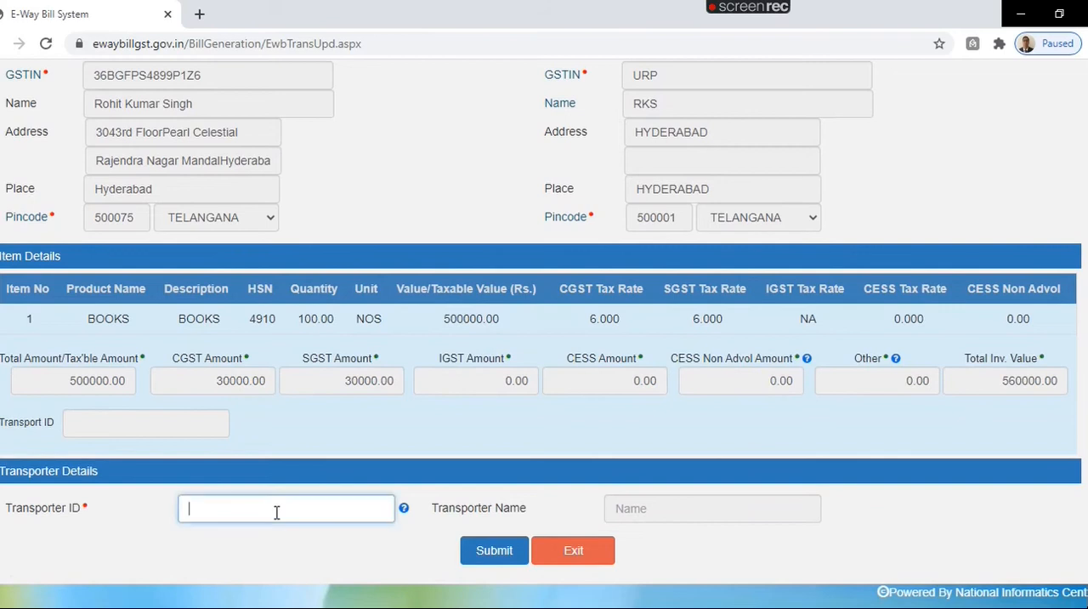
{"action": "mouse_move", "coordinate": [403, 512]}
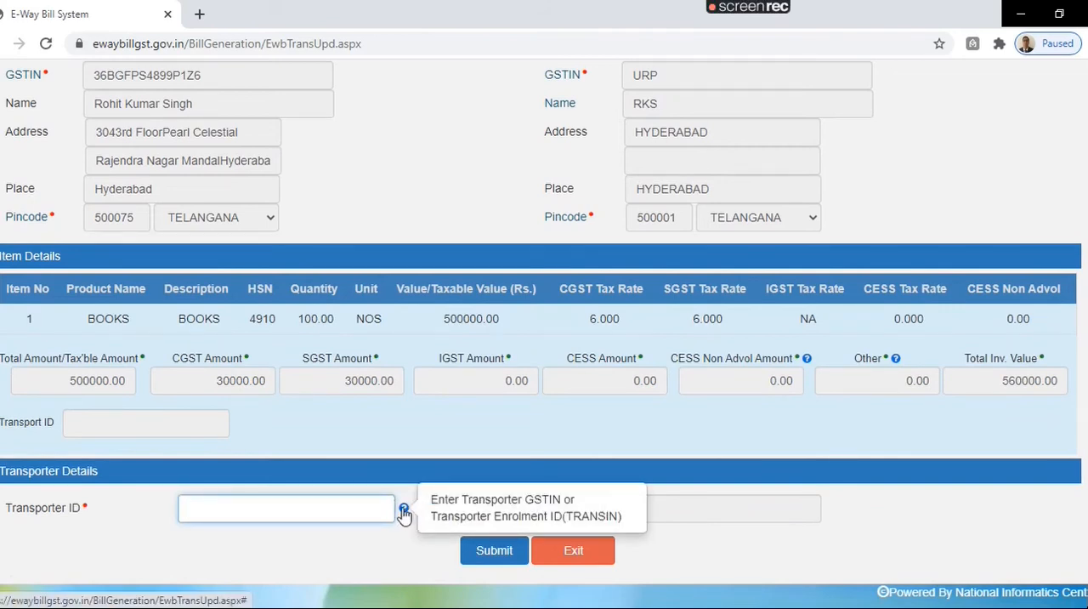
{"action": "left_click", "coordinate": [572, 553]}
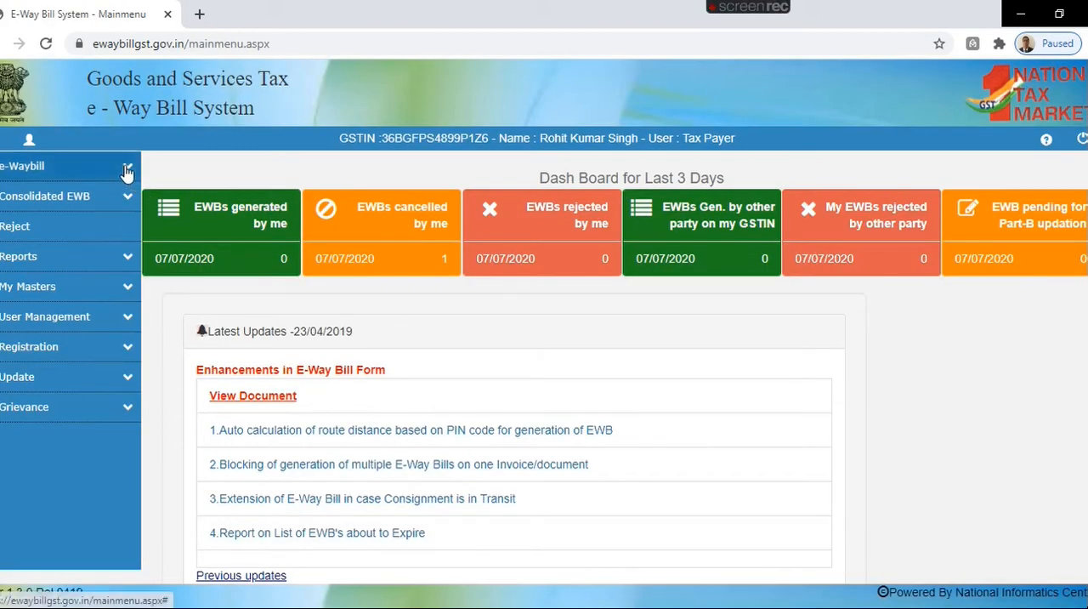
Step: Open the printable e-way bill slip for the copied number, review it through Part-B, and exit
{"action": "left_click", "coordinate": [127, 166]}
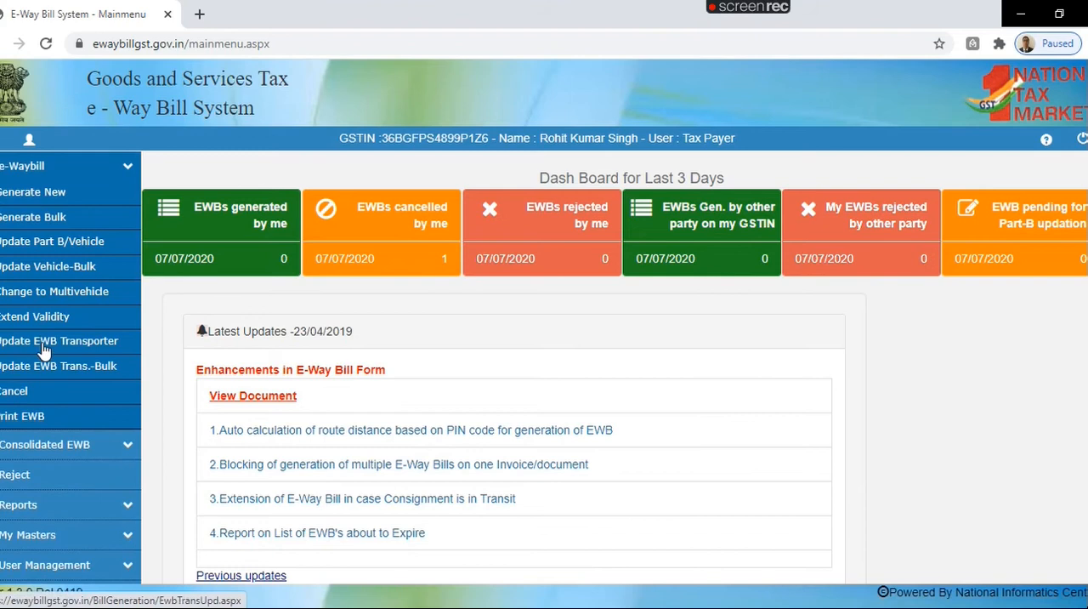
{"action": "left_click", "coordinate": [22, 415]}
{"action": "left_click", "coordinate": [566, 214]}
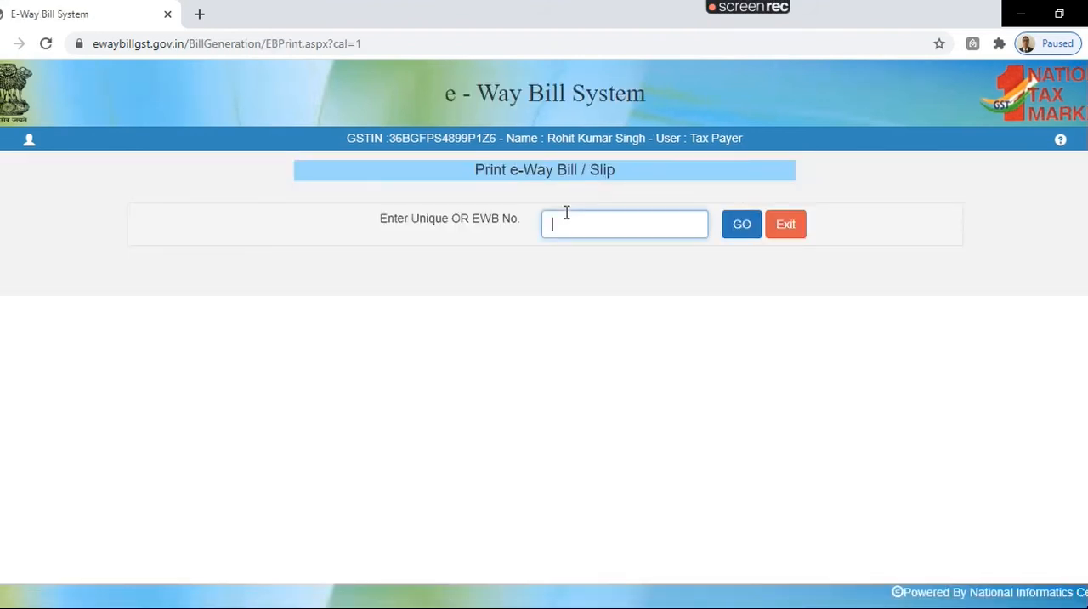
{"action": "key", "text": "ctrl+v"}
{"action": "left_click", "coordinate": [738, 227]}
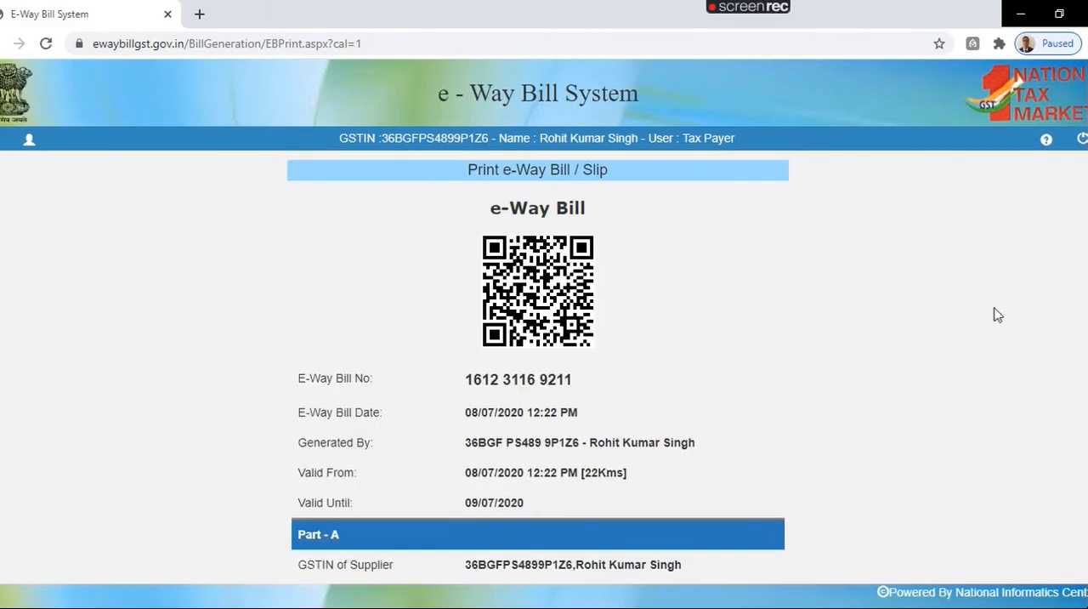
{"action": "scroll", "coordinate": [544, 332], "scroll_direction": "down", "scroll_amount": 7}
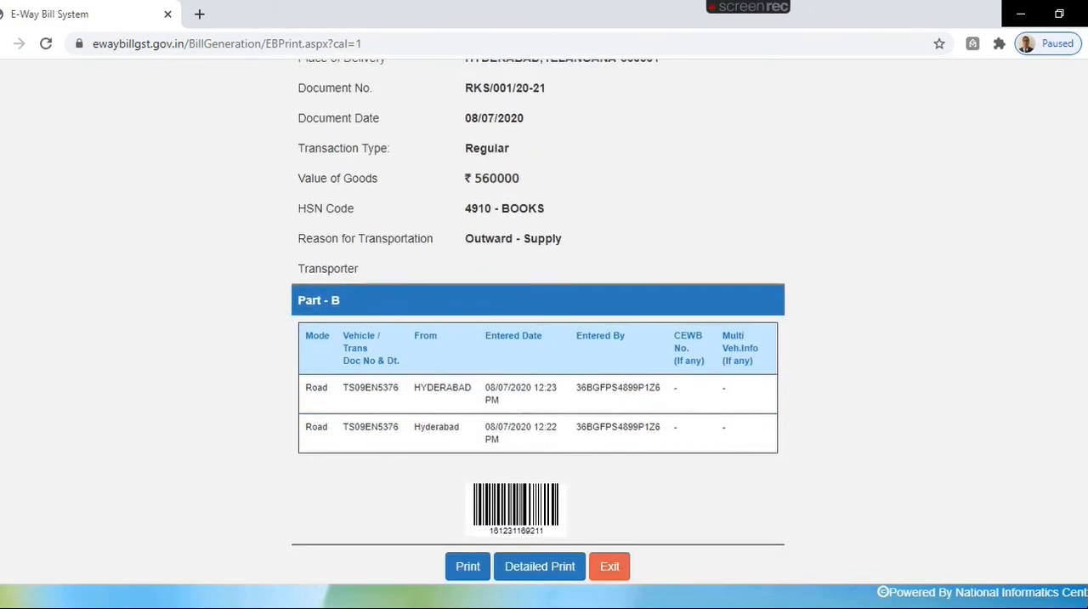
{"action": "scroll", "coordinate": [544, 332], "scroll_direction": "up", "scroll_amount": 7}
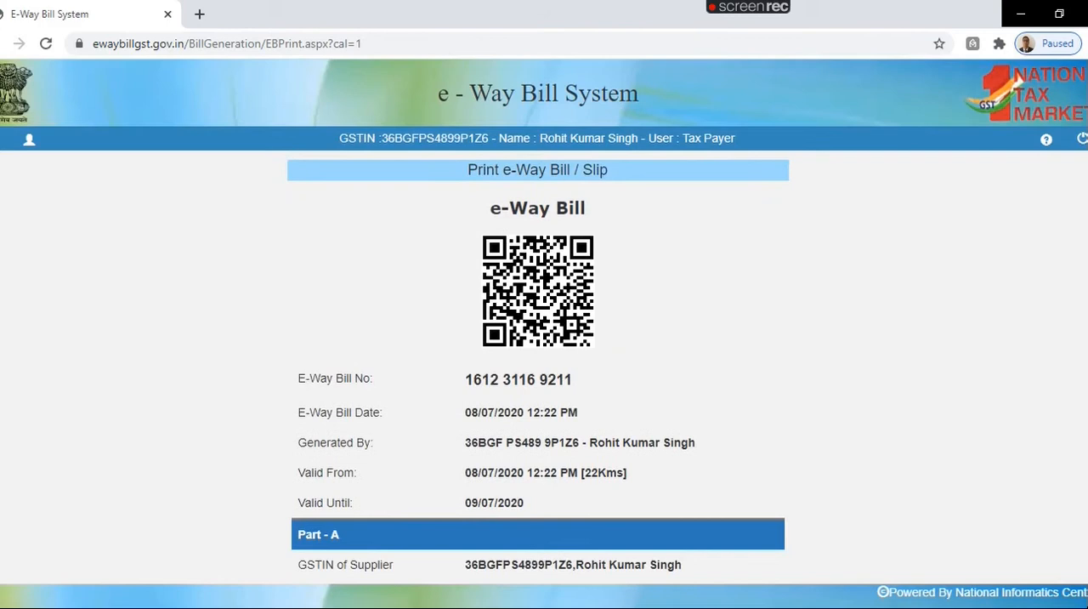
{"action": "scroll", "coordinate": [544, 332], "scroll_direction": "down", "scroll_amount": 7}
{"action": "left_click", "coordinate": [609, 539]}
Step: Load the e-way bill with the copied number in the Cancel e-Way Bill form and review its slip
{"action": "left_click", "coordinate": [127, 166]}
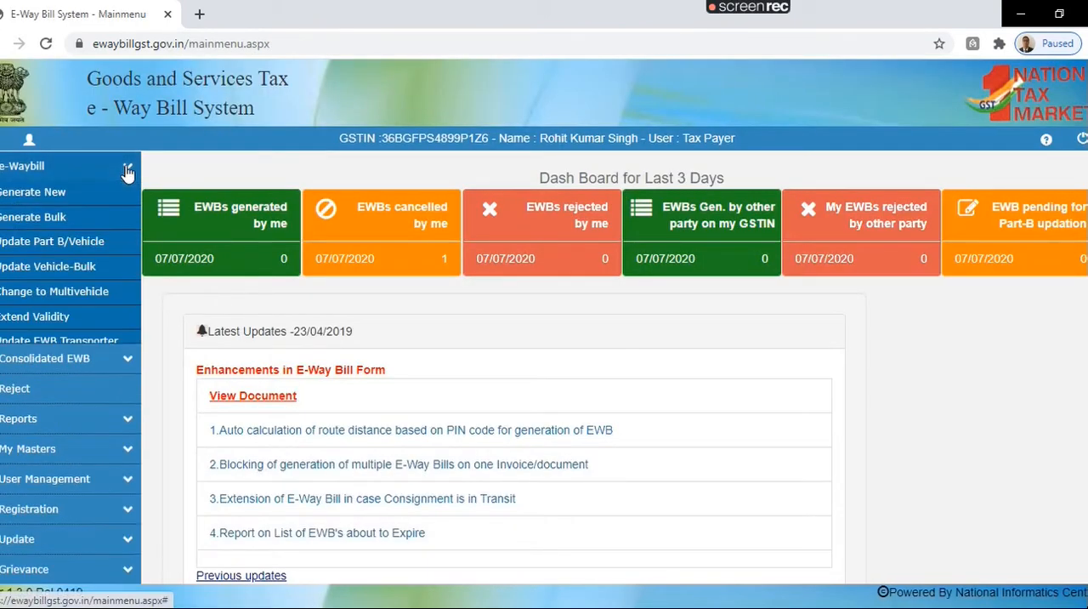
{"action": "left_click", "coordinate": [15, 393]}
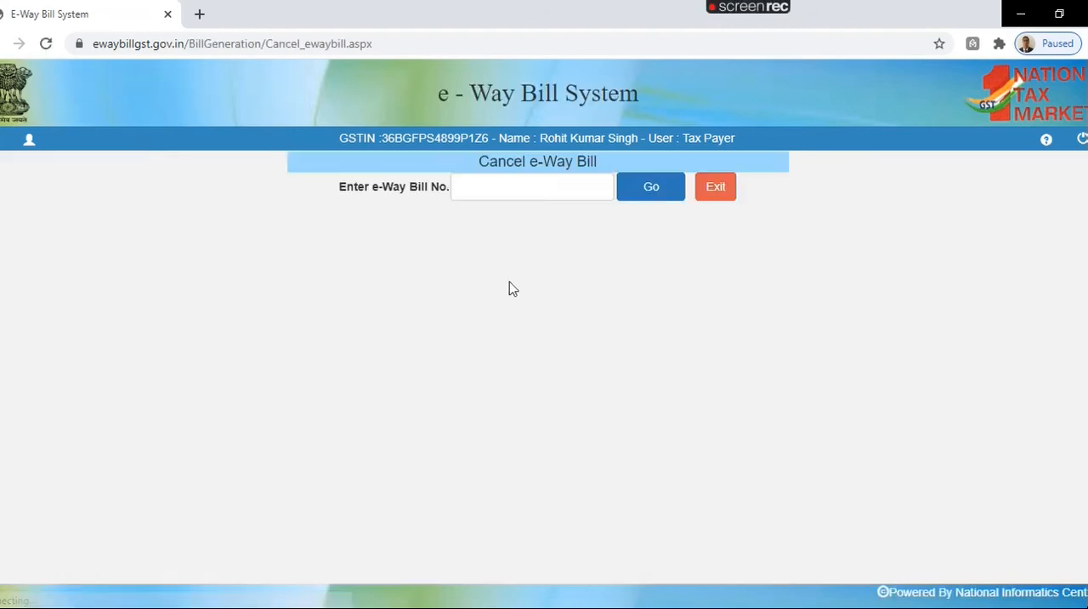
{"action": "left_click", "coordinate": [522, 188]}
{"action": "key", "text": "ctrl+v"}
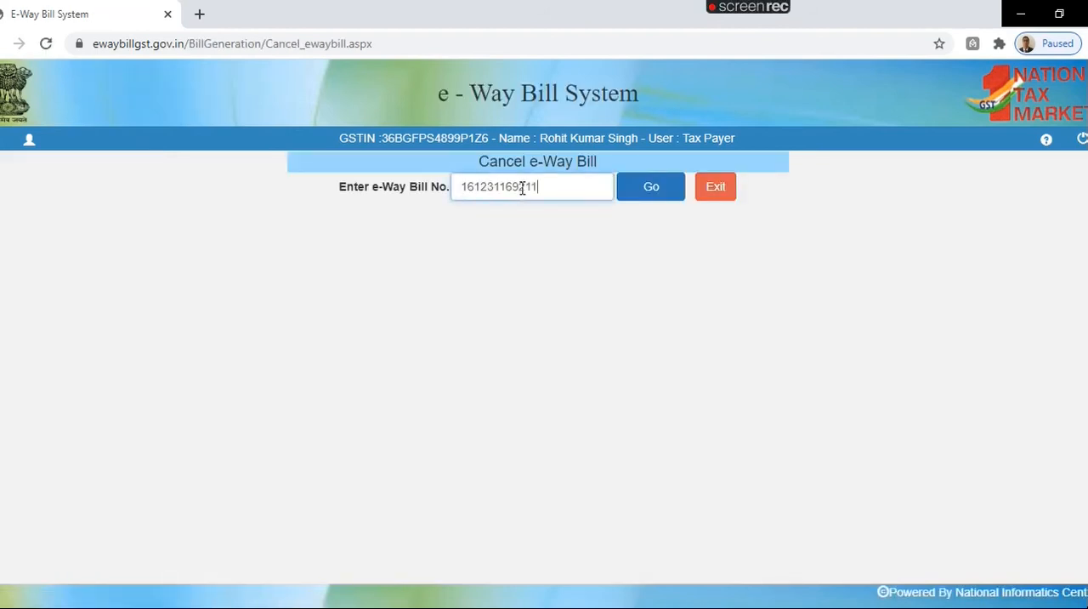
{"action": "left_click", "coordinate": [652, 189]}
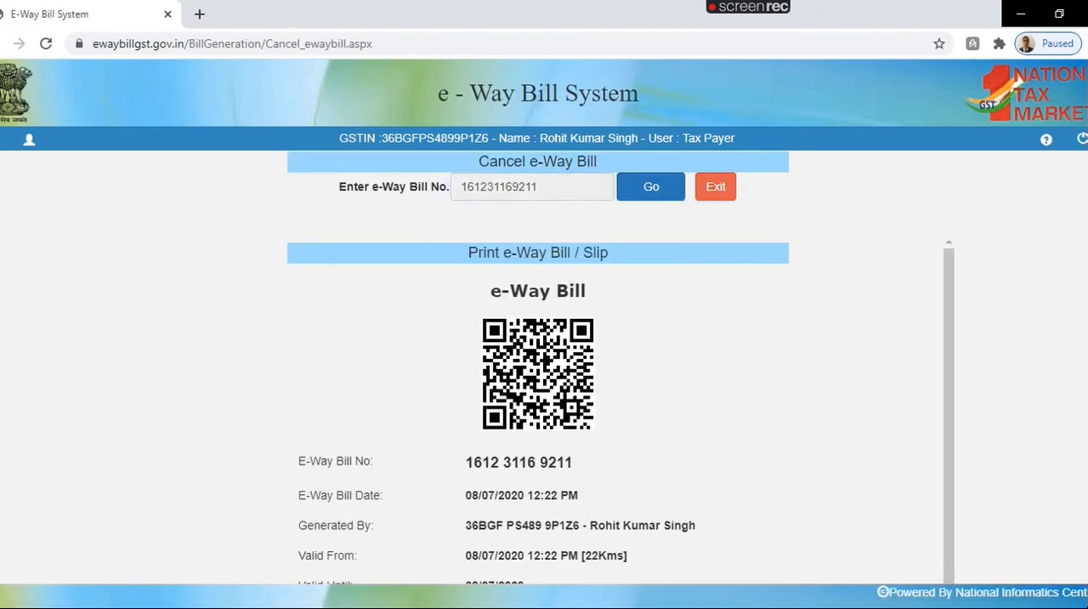
{"action": "scroll", "coordinate": [538, 365], "scroll_direction": "down", "scroll_amount": 5}
{"action": "scroll", "coordinate": [538, 365], "scroll_direction": "up", "scroll_amount": 5}
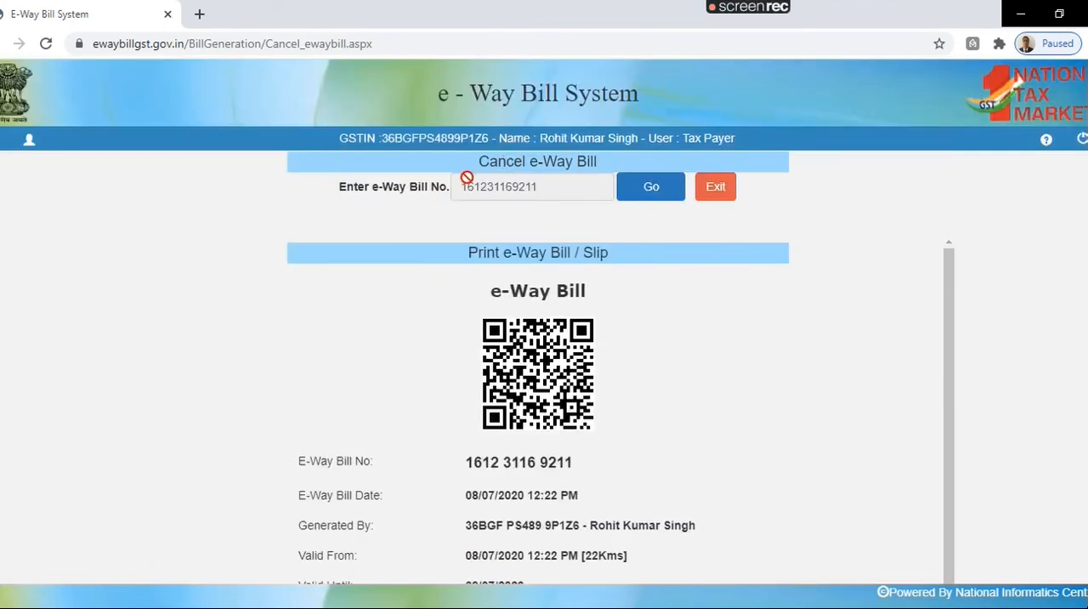
{"action": "left_click_drag", "start_coordinate": [482, 159], "coordinate": [598, 162]}
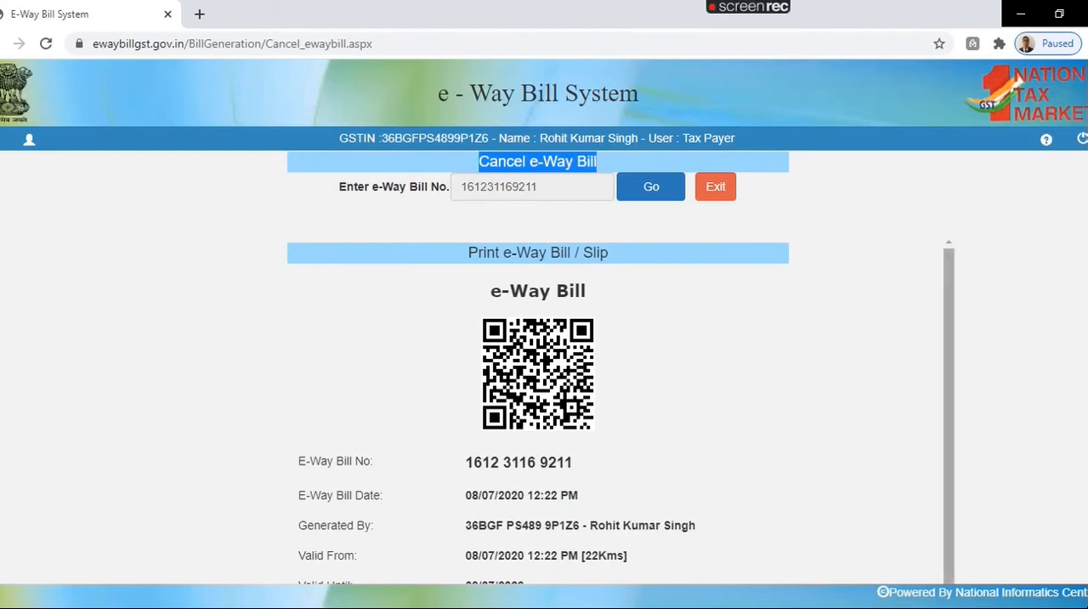
Step: Cancel the loaded e-way bill with the reason Data Entry mistake and the remark "generated by mistake"
{"action": "scroll", "coordinate": [537, 340], "scroll_direction": "down", "scroll_amount": 8}
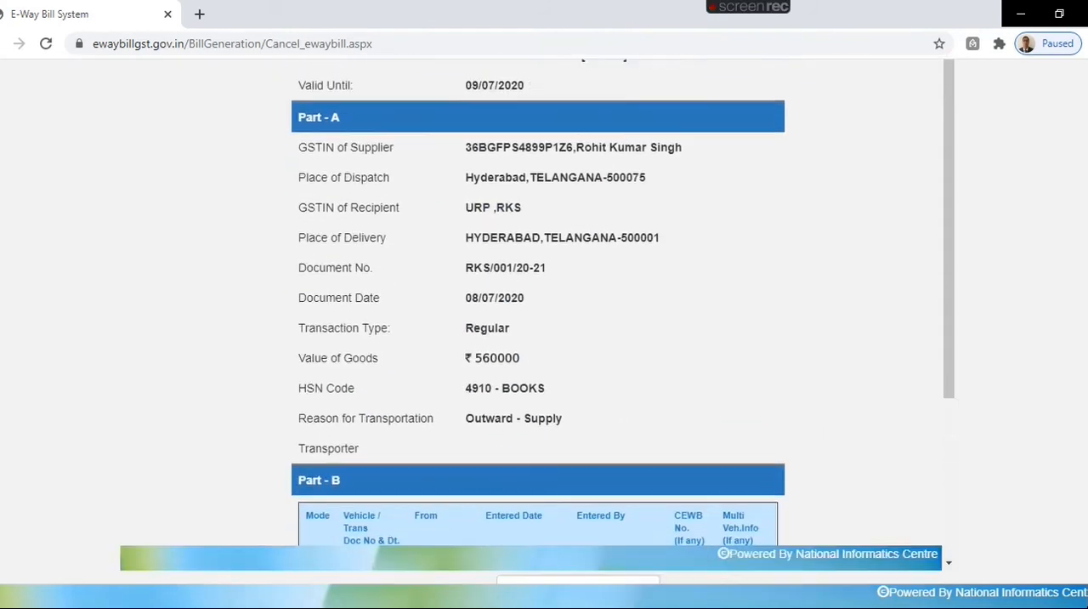
{"action": "left_click", "coordinate": [560, 510]}
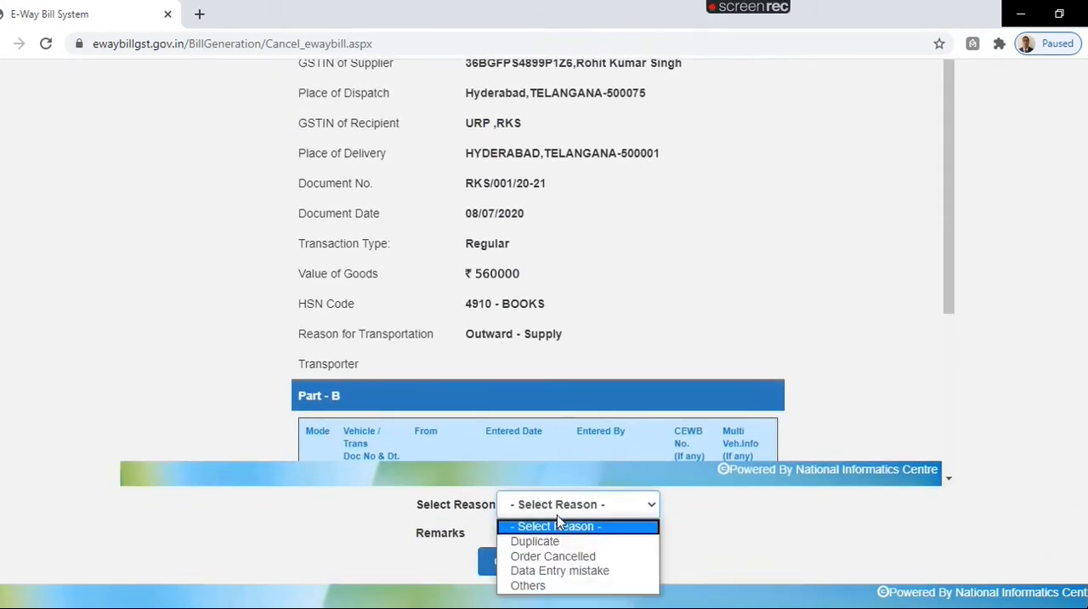
{"action": "left_click", "coordinate": [563, 577]}
{"action": "left_click", "coordinate": [515, 534]}
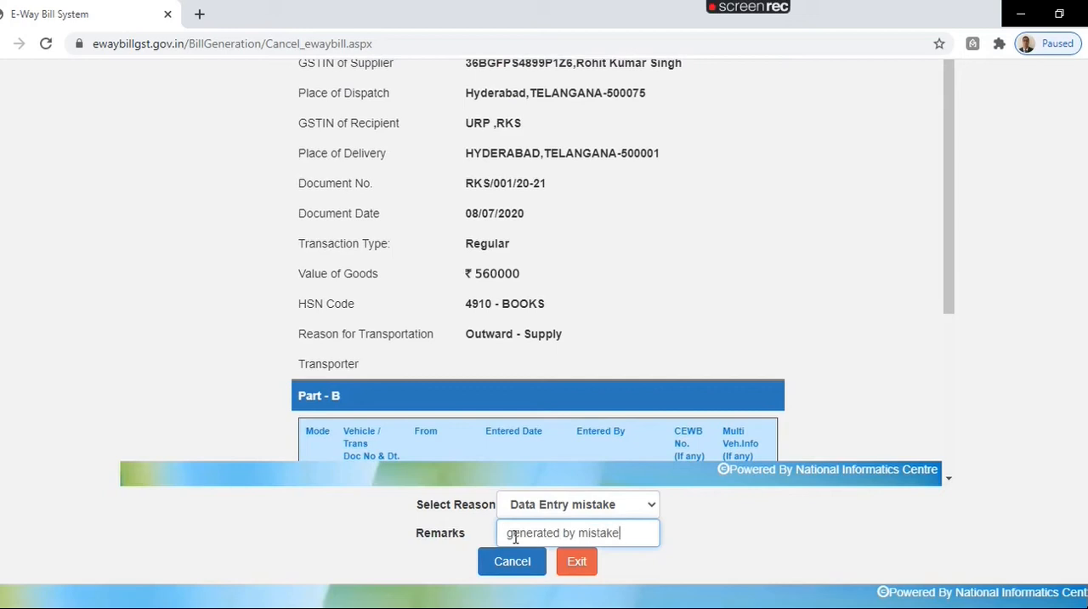
{"action": "left_click", "coordinate": [519, 567]}
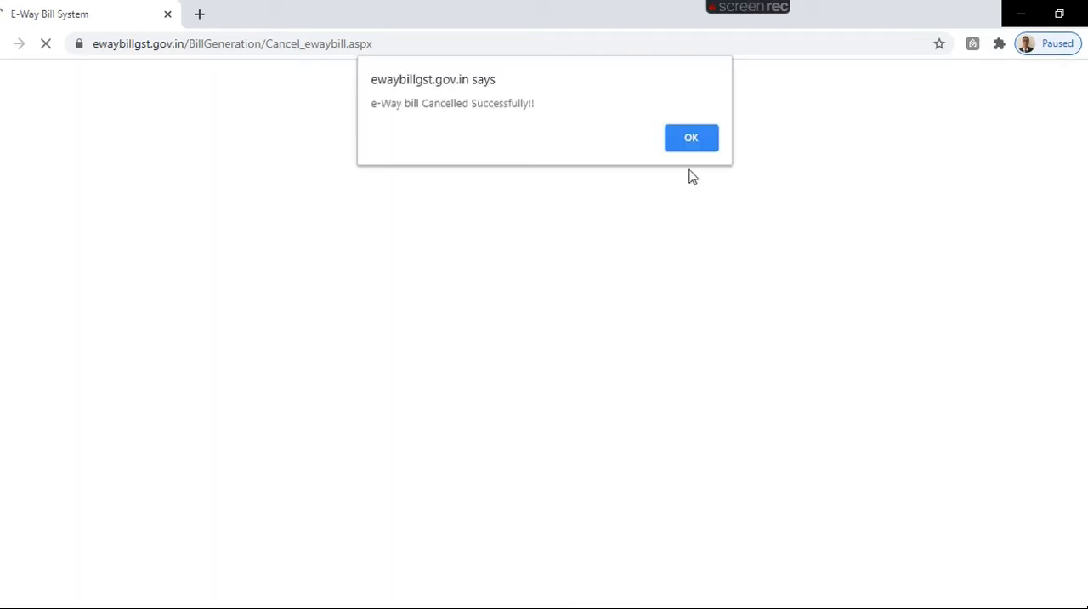
{"action": "left_click", "coordinate": [691, 139]}
{"action": "scroll", "coordinate": [1048, 331], "scroll_direction": "down", "scroll_amount": 5}
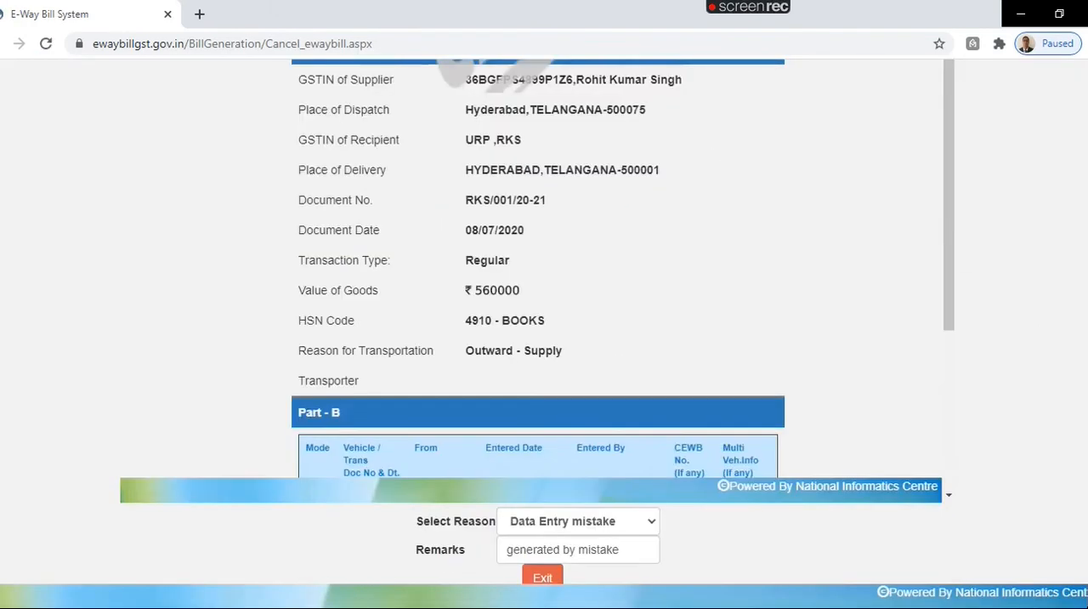
Step: Review the cancelled e-way bill's slip from Part-A up to its header and exit the cancellation form
{"action": "scroll", "coordinate": [446, 412], "scroll_direction": "up", "scroll_amount": 5}
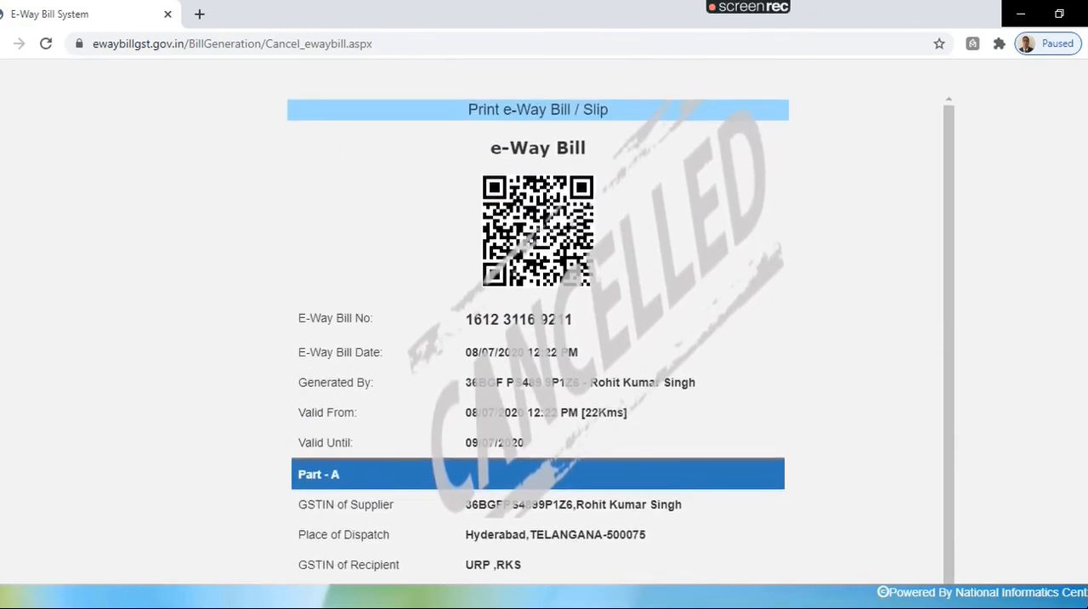
{"action": "scroll", "coordinate": [544, 321], "scroll_direction": "up", "scroll_amount": 2}
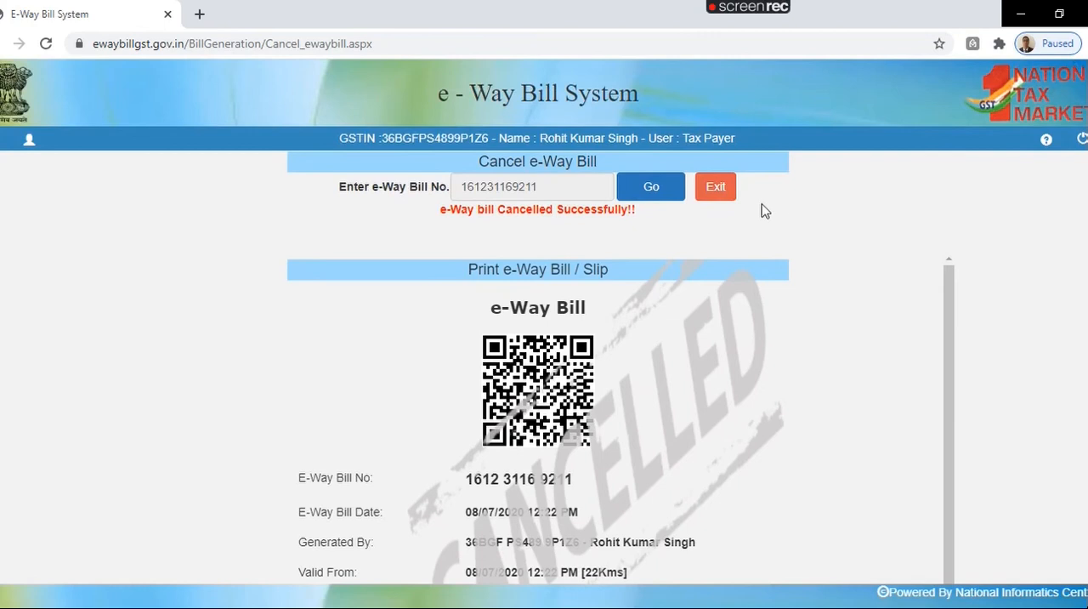
{"action": "left_click", "coordinate": [719, 190]}
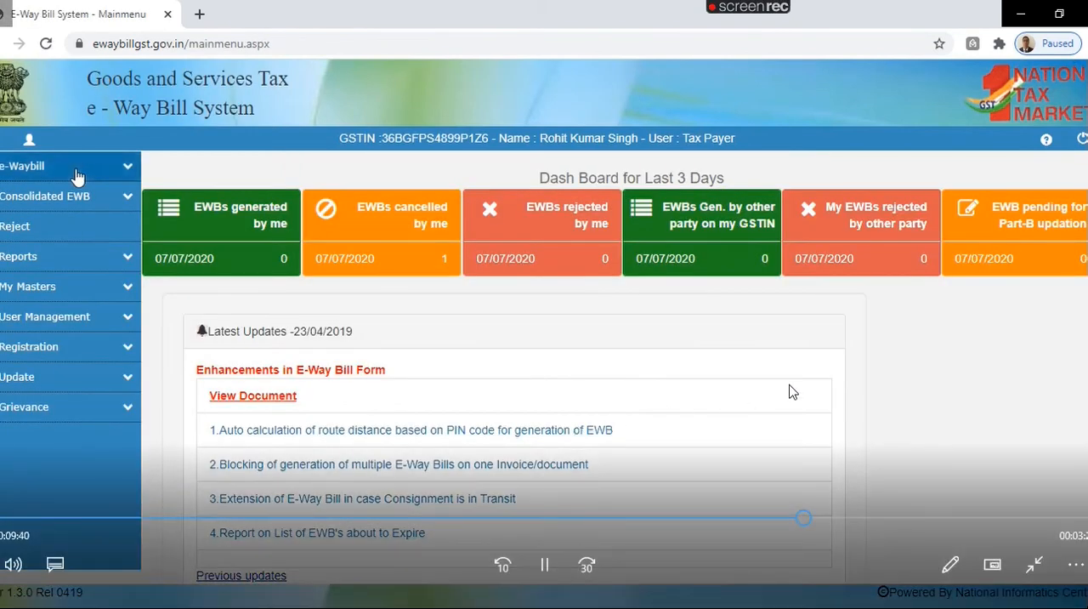
Step: Generate the Outward Supplies report for 08/07/2020 and check the status of the cancelled bill worth 560000
{"action": "left_click", "coordinate": [123, 176]}
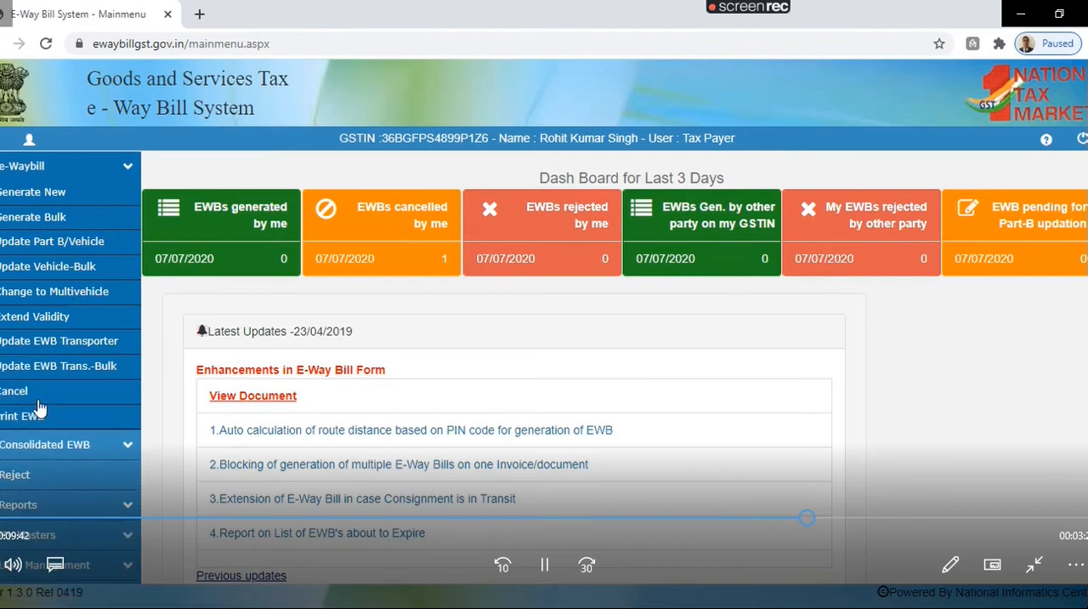
{"action": "left_click", "coordinate": [128, 442]}
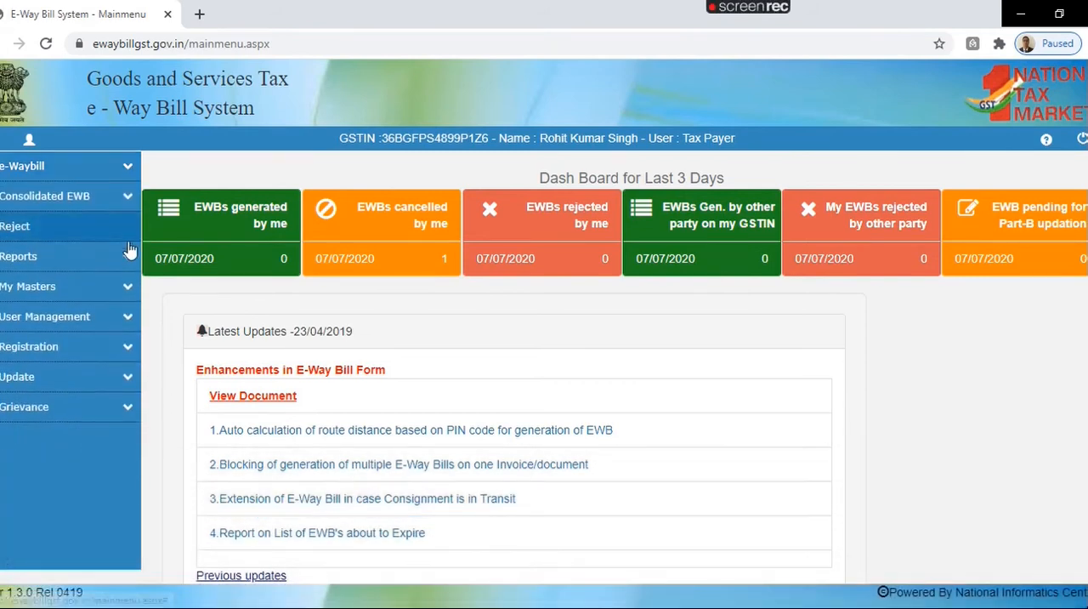
{"action": "left_click", "coordinate": [129, 250]}
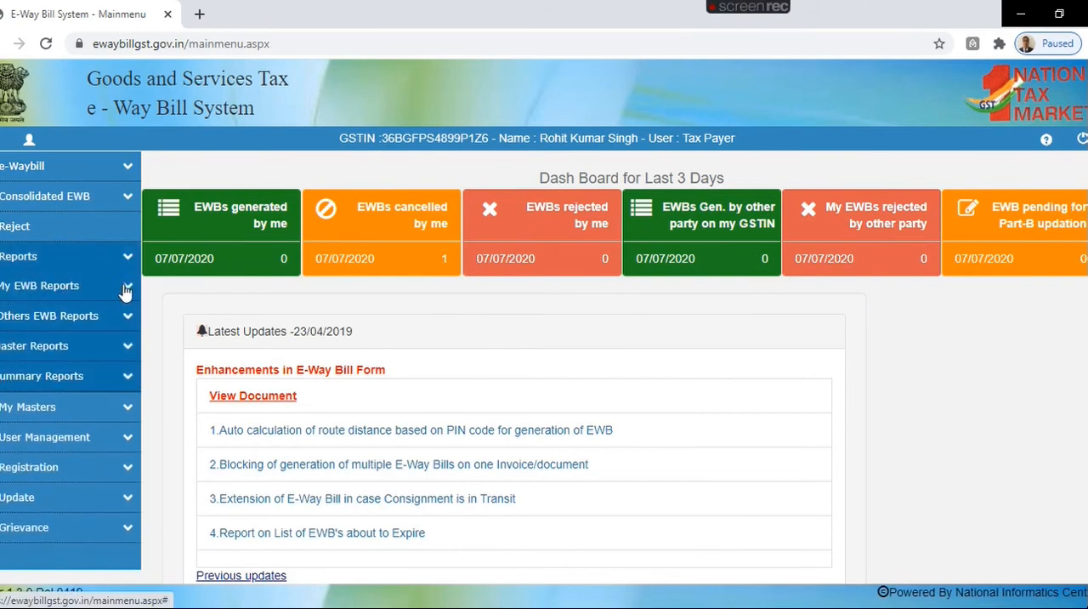
{"action": "left_click", "coordinate": [126, 287]}
{"action": "left_click", "coordinate": [60, 312]}
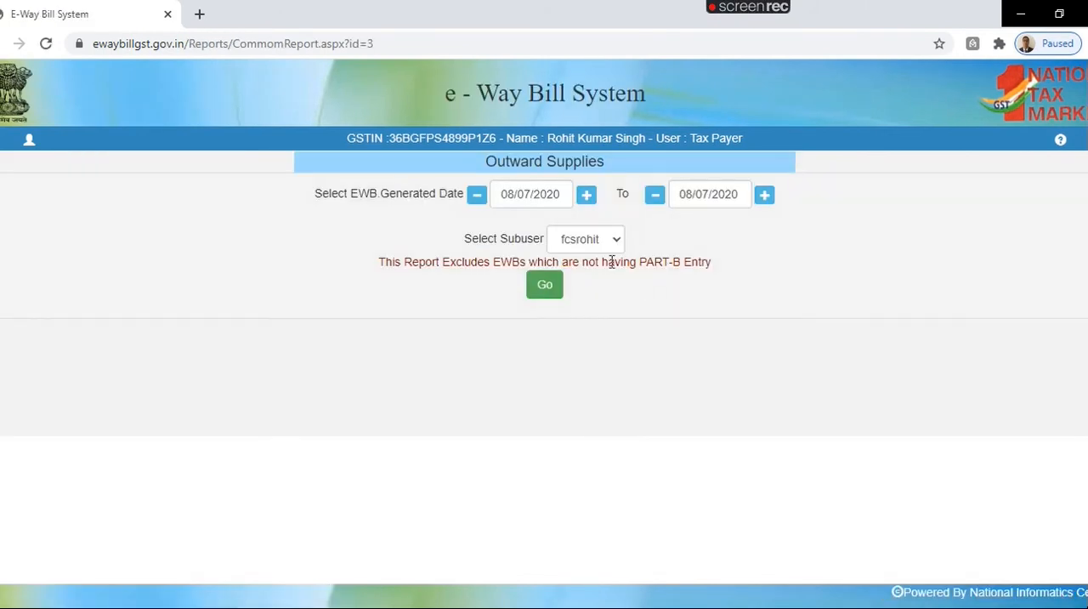
{"action": "left_click", "coordinate": [538, 291]}
{"action": "scroll", "coordinate": [544, 321], "scroll_direction": "down", "scroll_amount": 2}
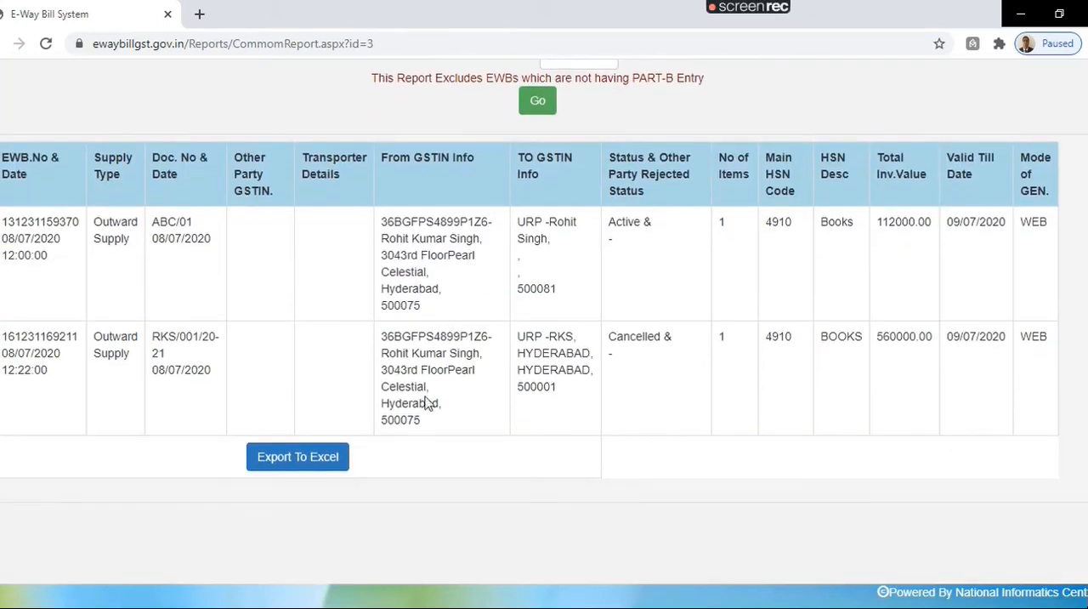
{"action": "left_click_drag", "start_coordinate": [611, 338], "coordinate": [664, 374]}
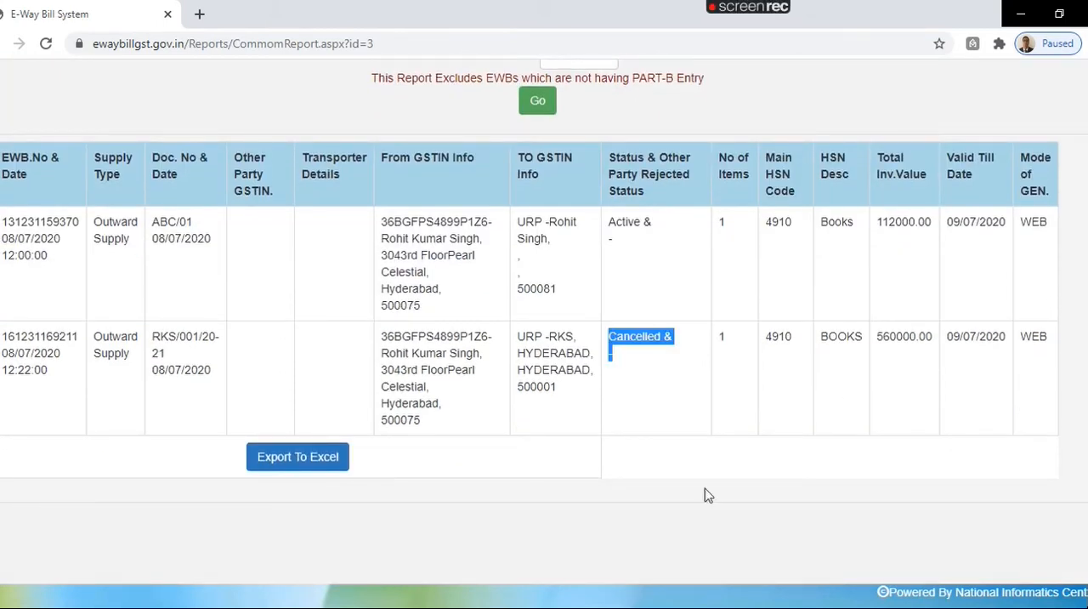
Step: Copy the e-way bill number of the active 112000 books bill from the report and load it for cancellation
{"action": "left_click_drag", "start_coordinate": [5, 227], "coordinate": [75, 220]}
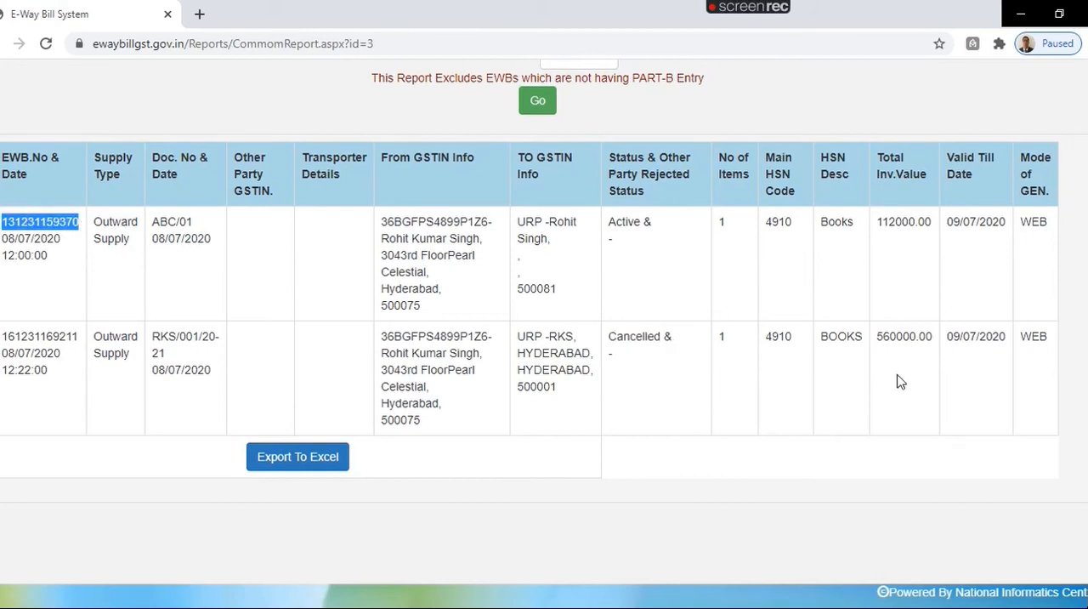
{"action": "scroll", "coordinate": [901, 381], "scroll_direction": "up", "scroll_amount": 2}
{"action": "left_click", "coordinate": [1, 144]}
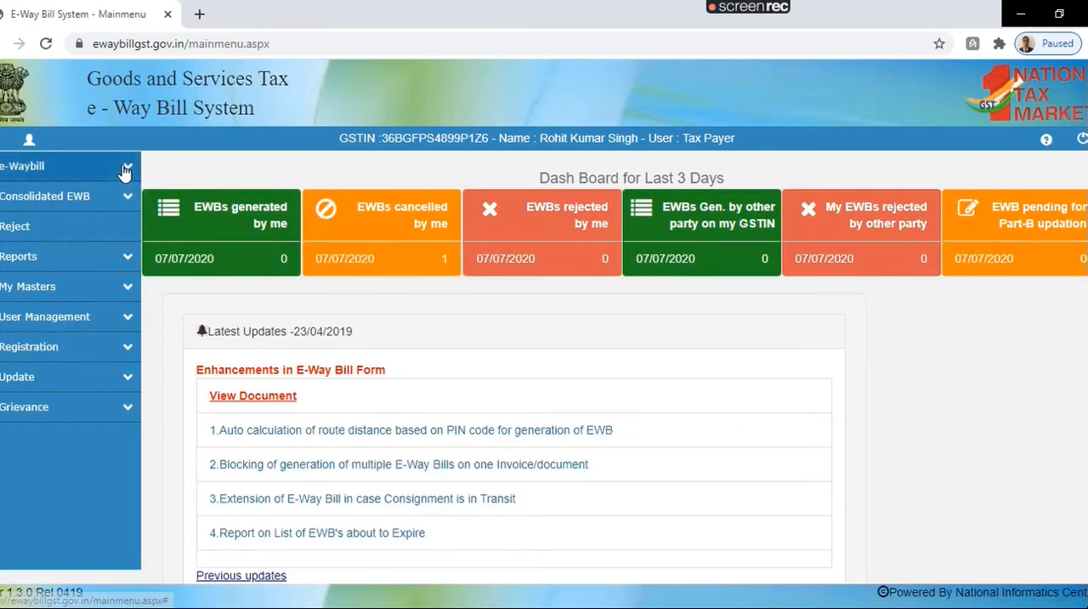
{"action": "left_click", "coordinate": [123, 170]}
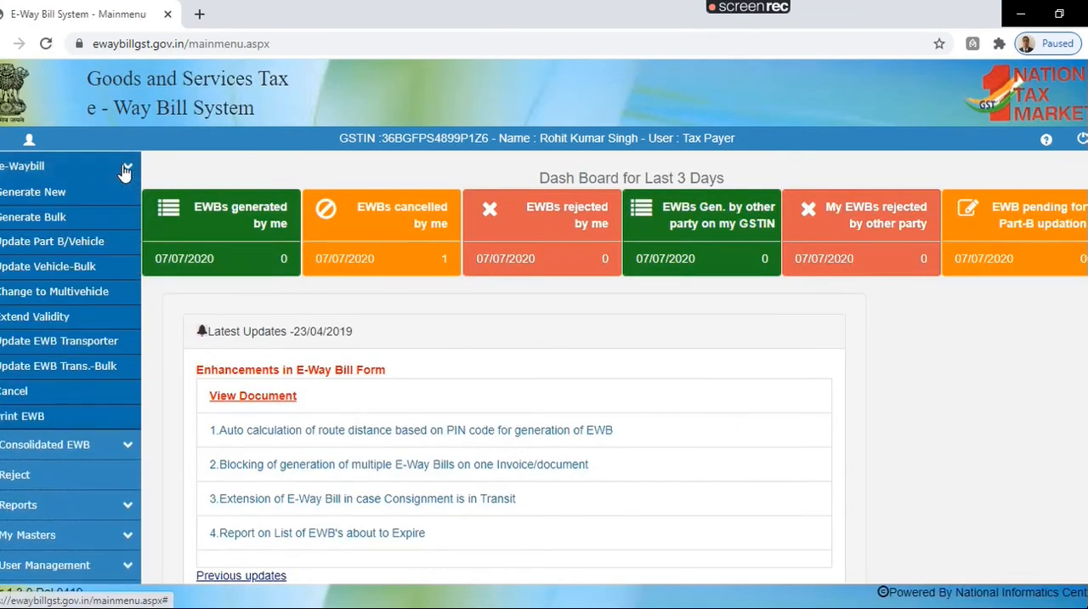
{"action": "left_click", "coordinate": [16, 390]}
{"action": "key", "text": "ctrl+v"}
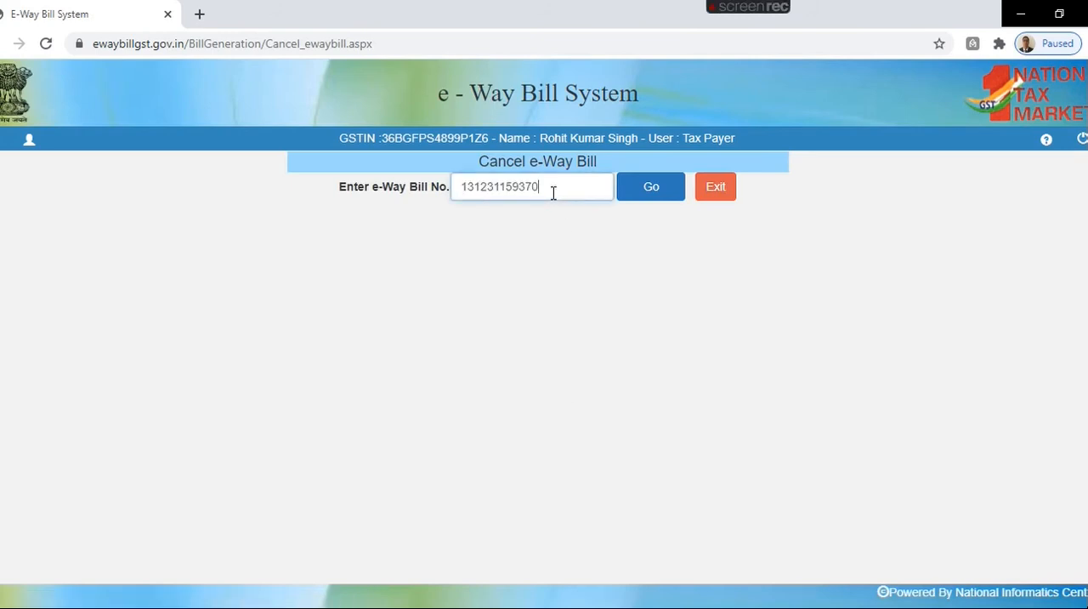
{"action": "left_click", "coordinate": [645, 188]}
{"action": "scroll", "coordinate": [544, 340], "scroll_direction": "down", "scroll_amount": 7}
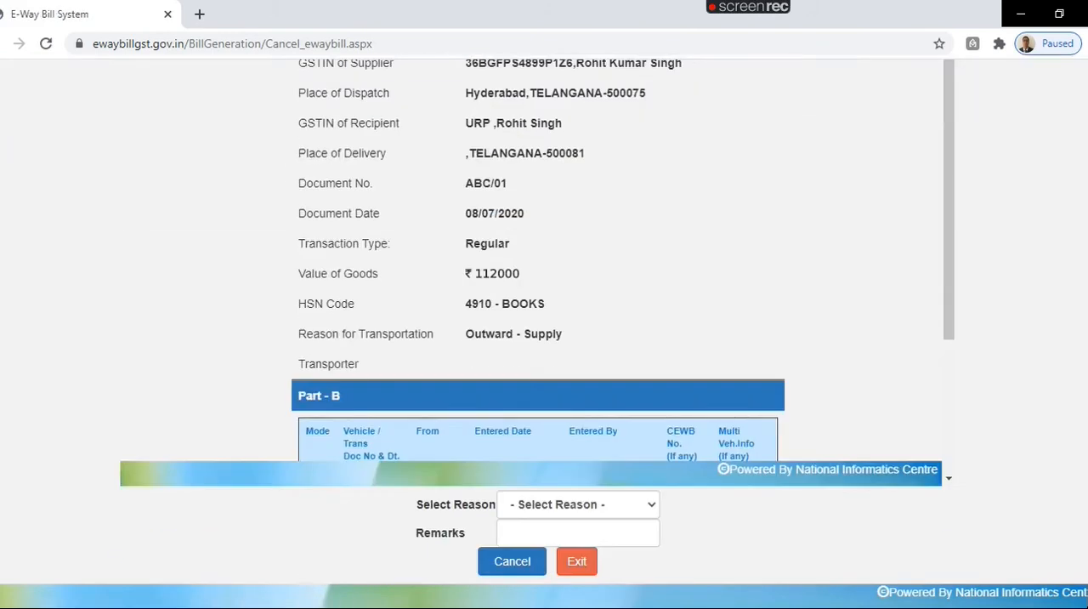
Step: Cancel the loaded e-way bill with the reason Data Entry mistake and the remark "Generated by mistake", and exit the form
{"action": "left_click", "coordinate": [534, 510]}
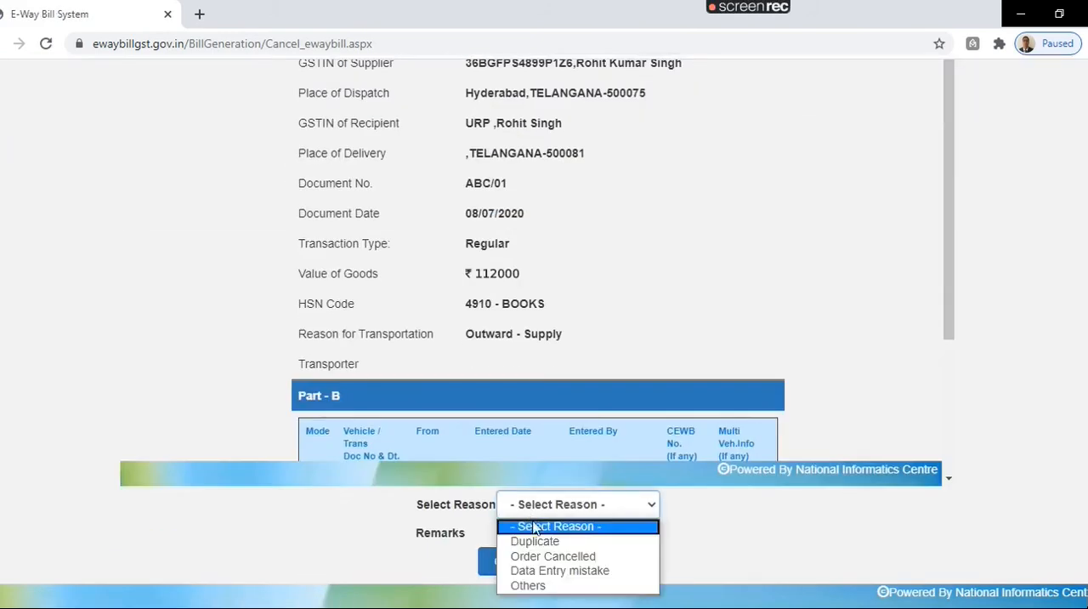
{"action": "left_click", "coordinate": [538, 571]}
{"action": "left_click", "coordinate": [523, 536]}
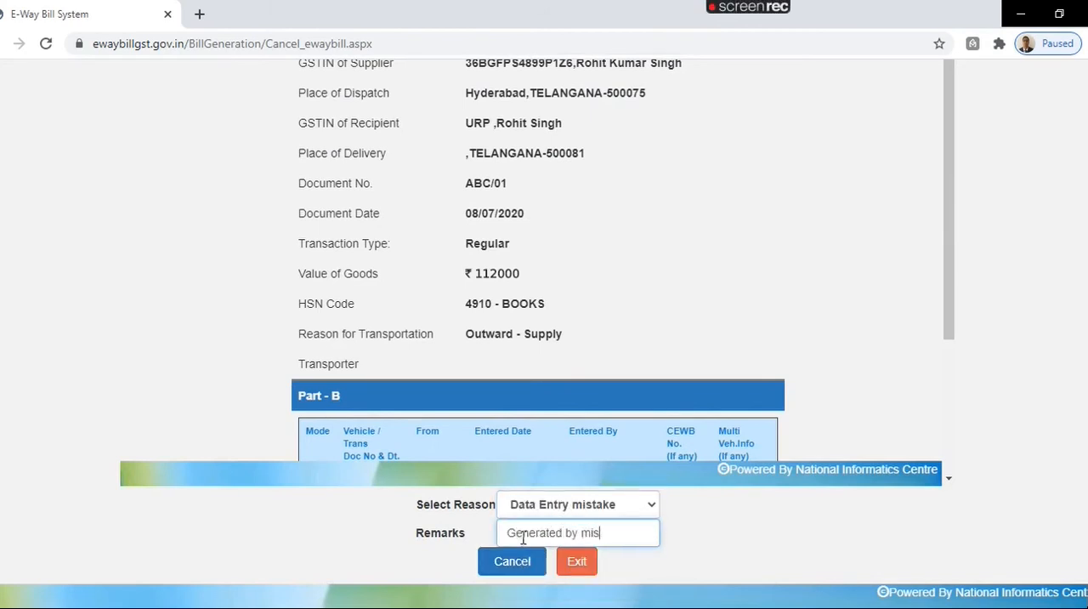
{"action": "left_click", "coordinate": [515, 564]}
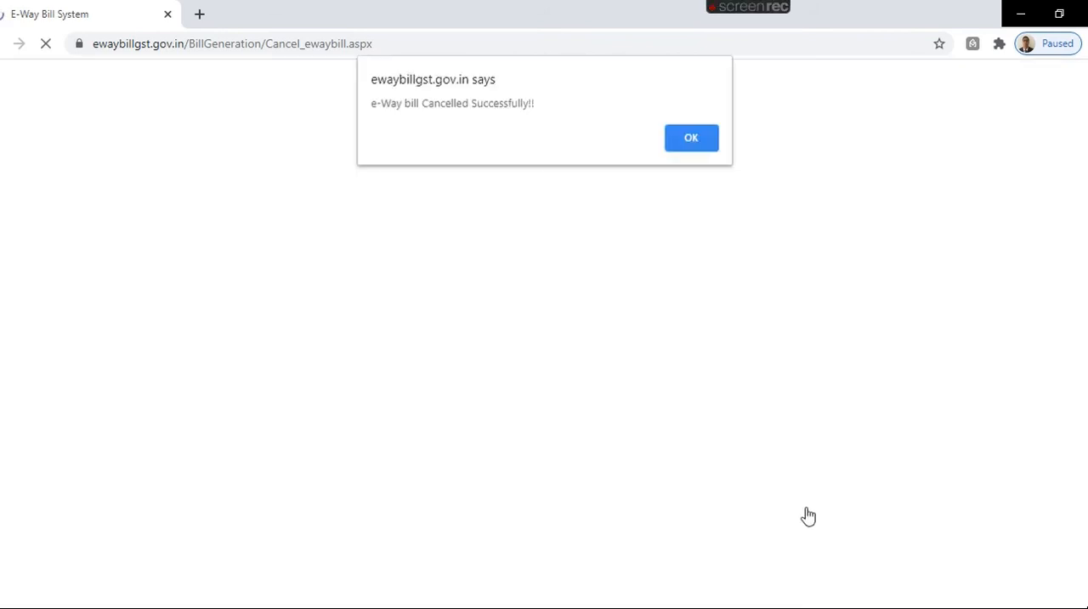
{"action": "left_click", "coordinate": [695, 139]}
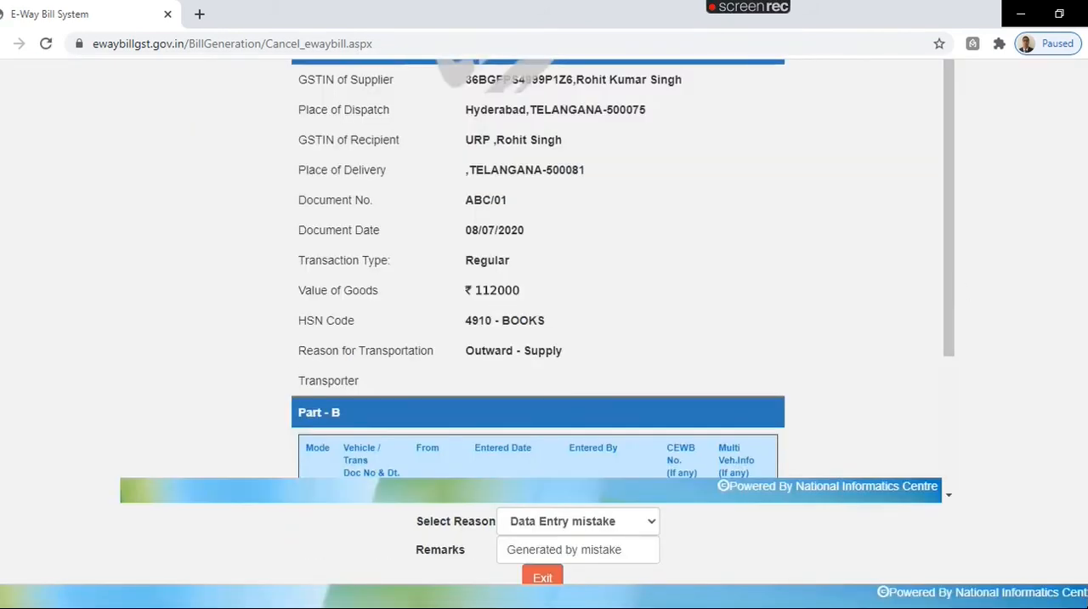
{"action": "scroll", "coordinate": [537, 321], "scroll_direction": "down", "scroll_amount": 1}
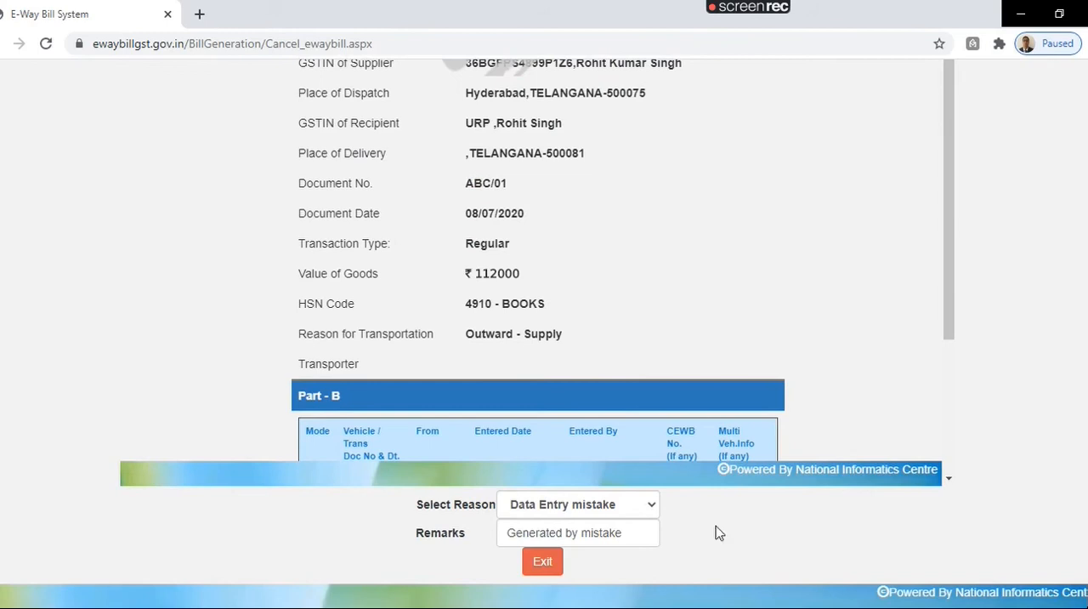
{"action": "left_click", "coordinate": [544, 563]}
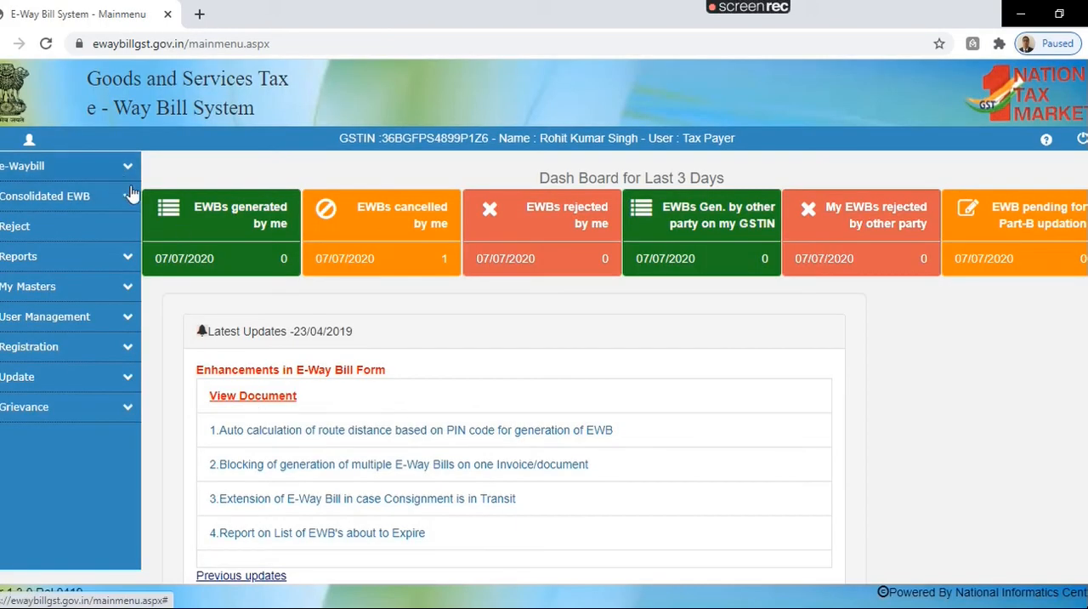
Step: Regenerate the Outward Supplies report for 08/07/2020, check the status of both bills, and return to the main menu
{"action": "left_click", "coordinate": [129, 258]}
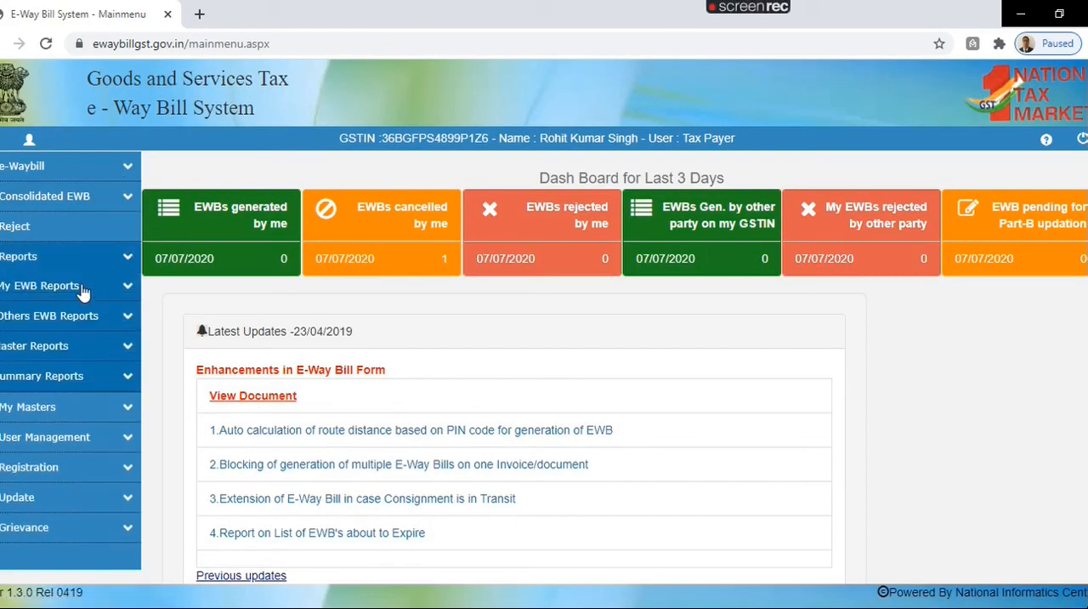
{"action": "left_click", "coordinate": [126, 285]}
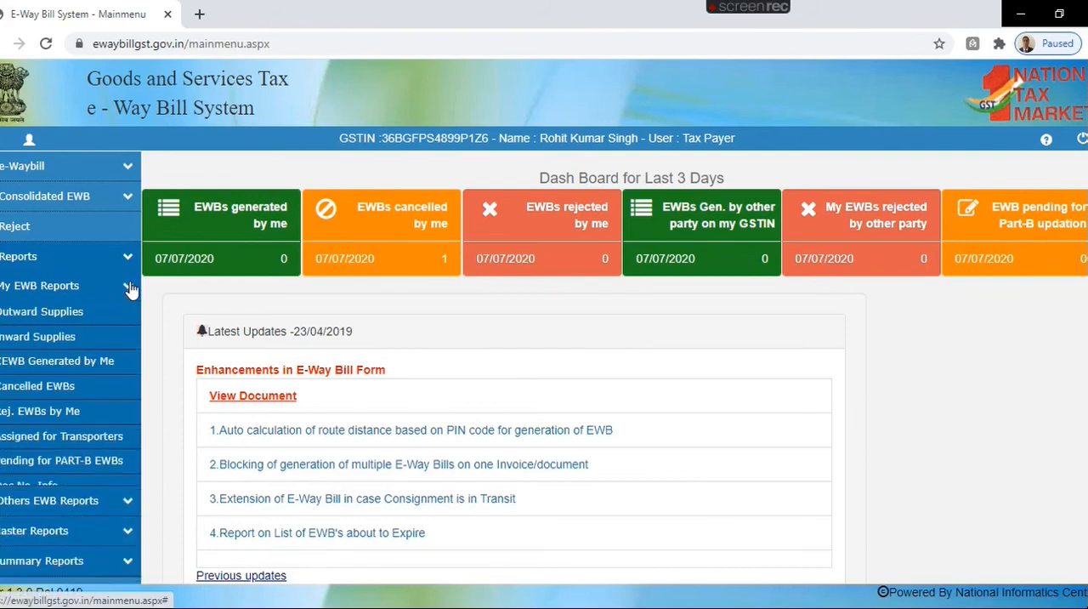
{"action": "left_click", "coordinate": [61, 313]}
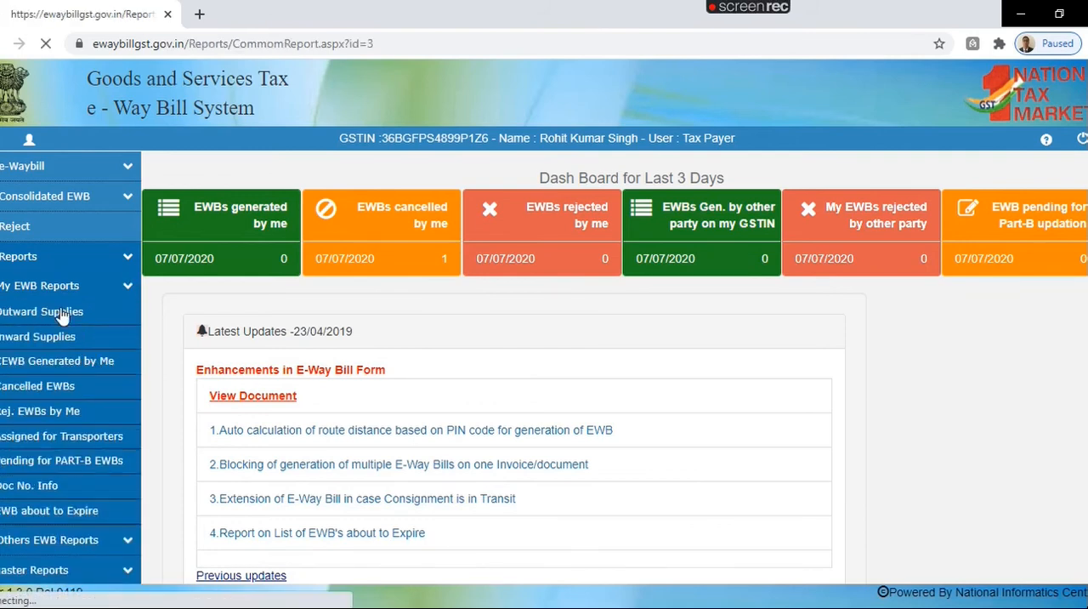
{"action": "left_click", "coordinate": [544, 285]}
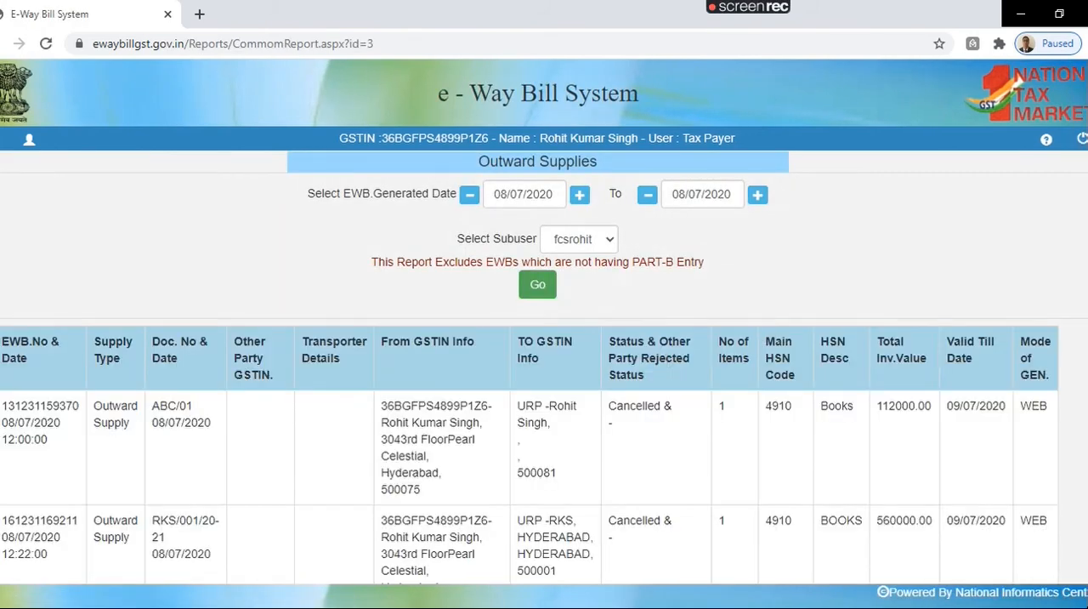
{"action": "scroll", "coordinate": [544, 323], "scroll_direction": "down", "scroll_amount": 2}
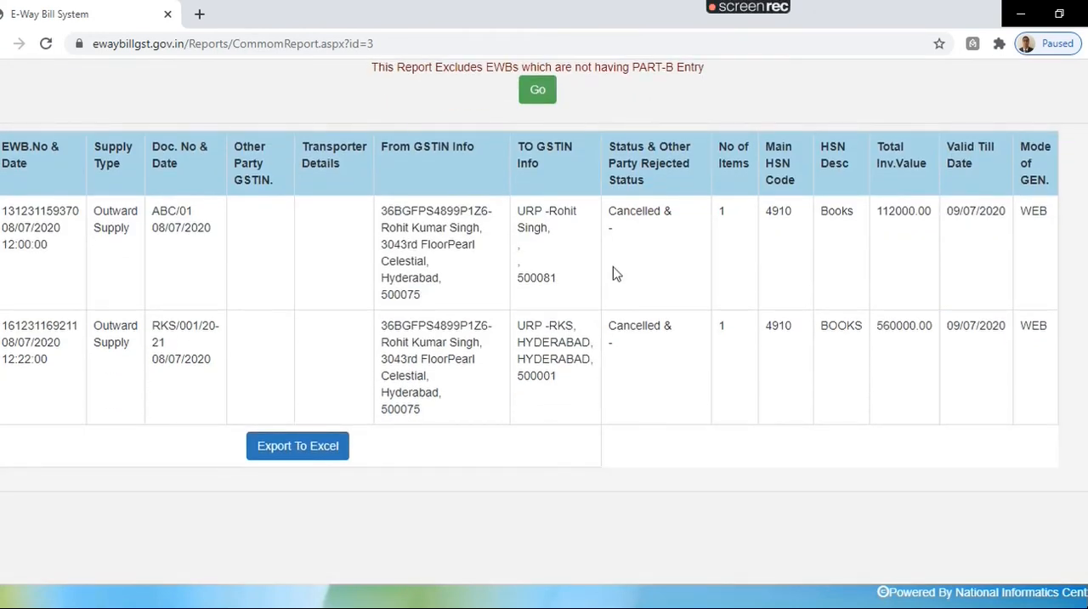
{"action": "left_click_drag", "start_coordinate": [608, 222], "coordinate": [651, 347]}
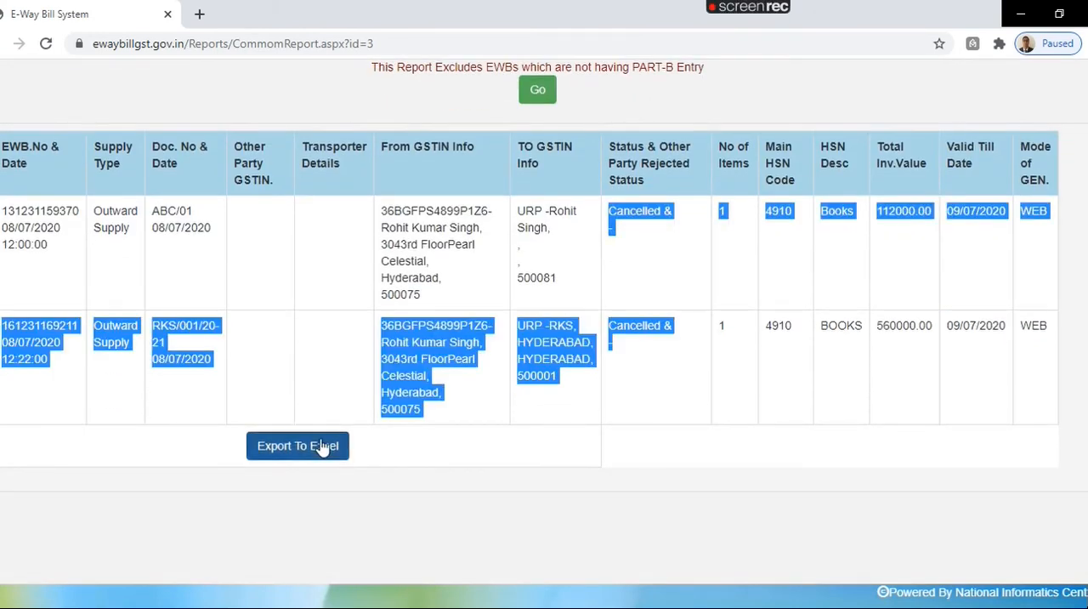
{"action": "scroll", "coordinate": [491, 367], "scroll_direction": "up", "scroll_amount": 2}
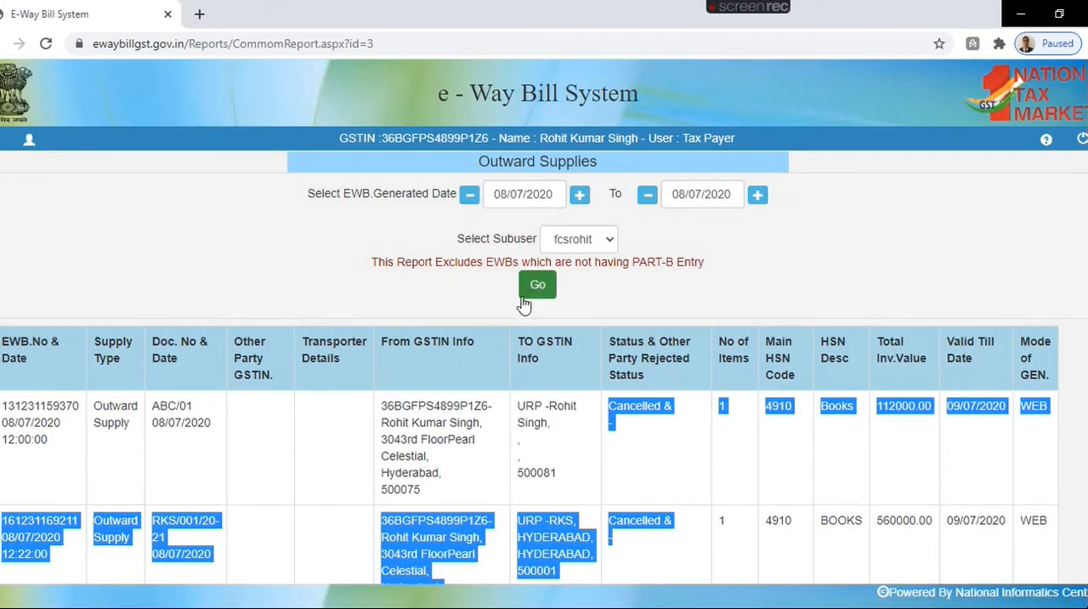
{"action": "left_click", "coordinate": [0, 144]}
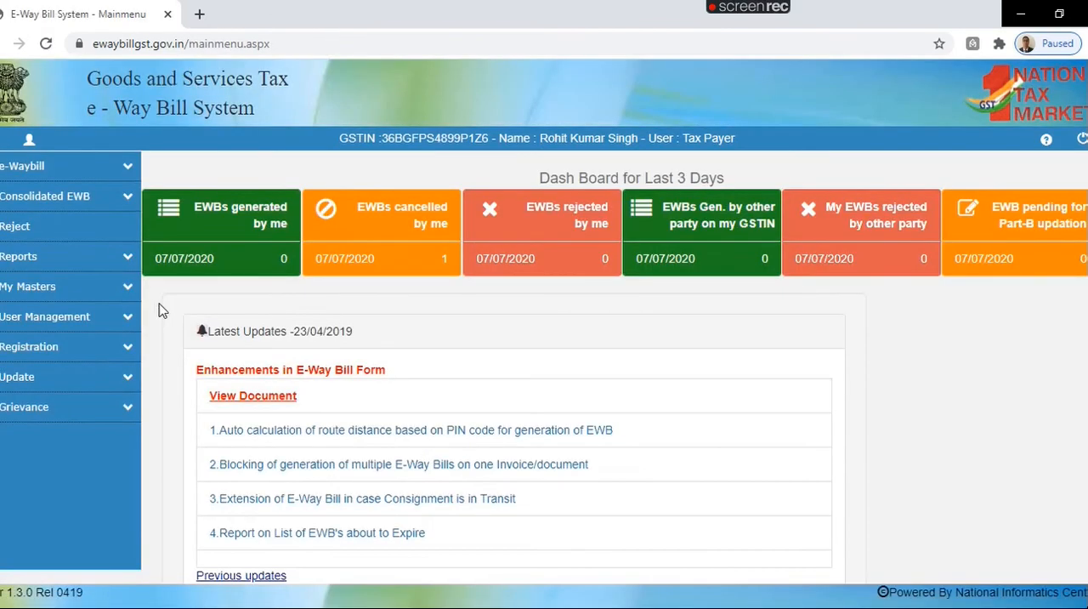
Step: Generate the Cancelled EWBs report for 08/07/2020, review the listed bills, and return to the main menu
{"action": "left_click", "coordinate": [127, 257]}
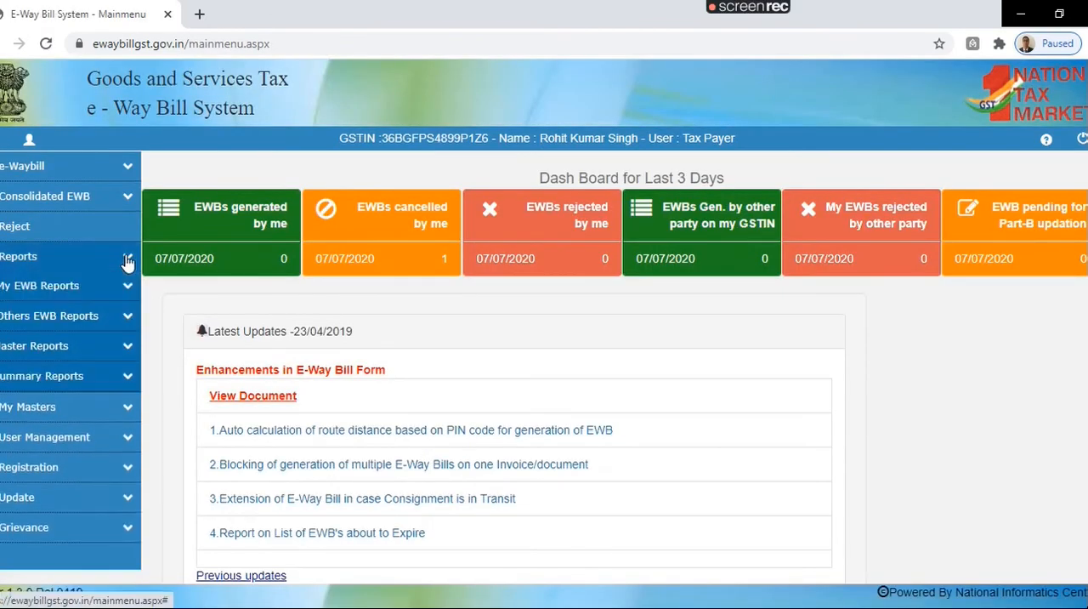
{"action": "left_click", "coordinate": [126, 316]}
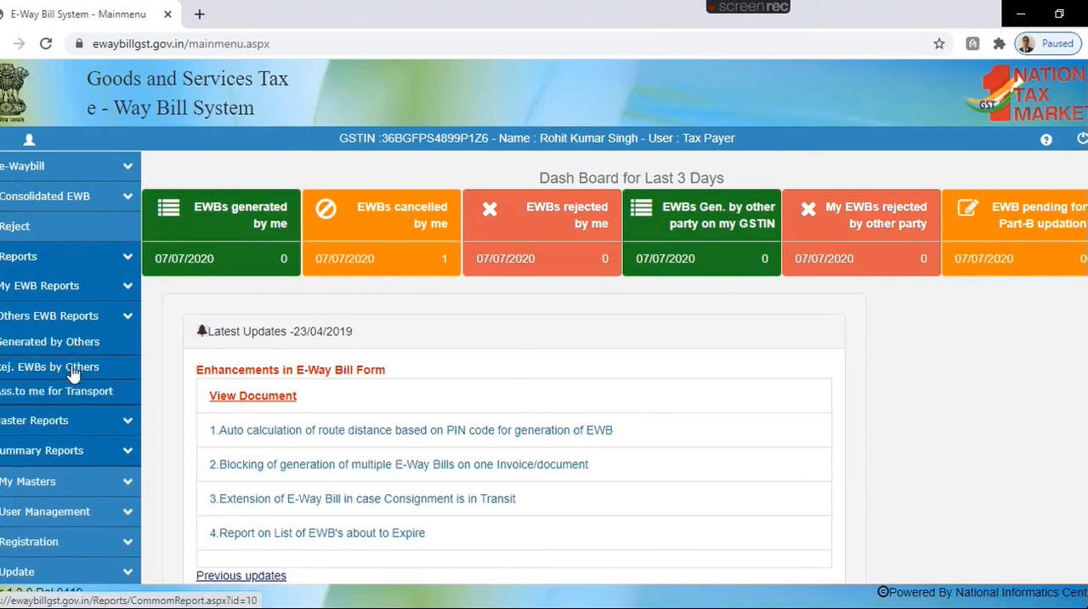
{"action": "left_click", "coordinate": [126, 286]}
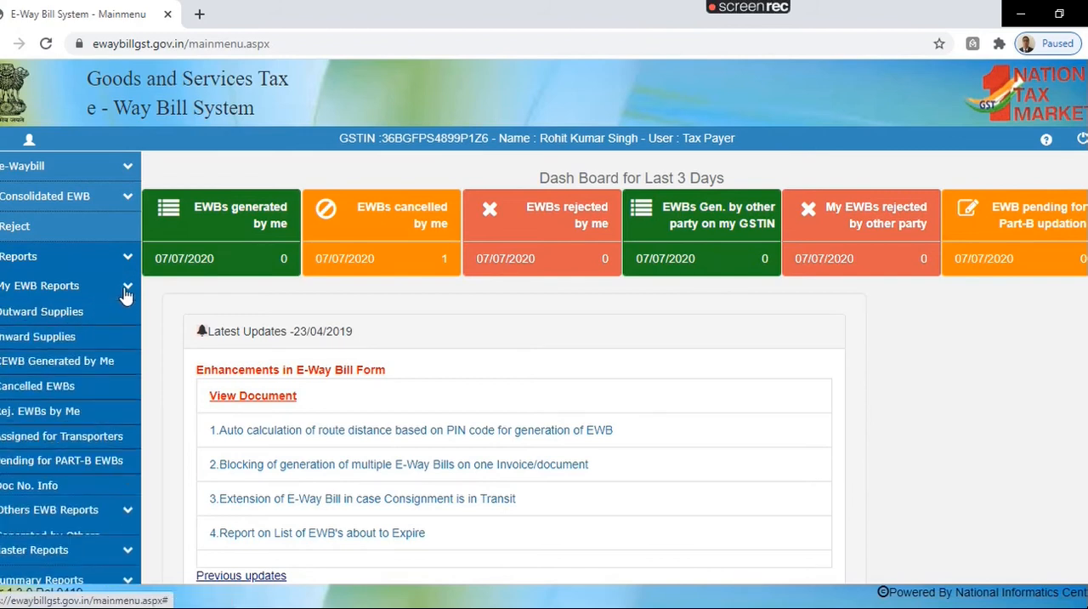
{"action": "left_click", "coordinate": [75, 385]}
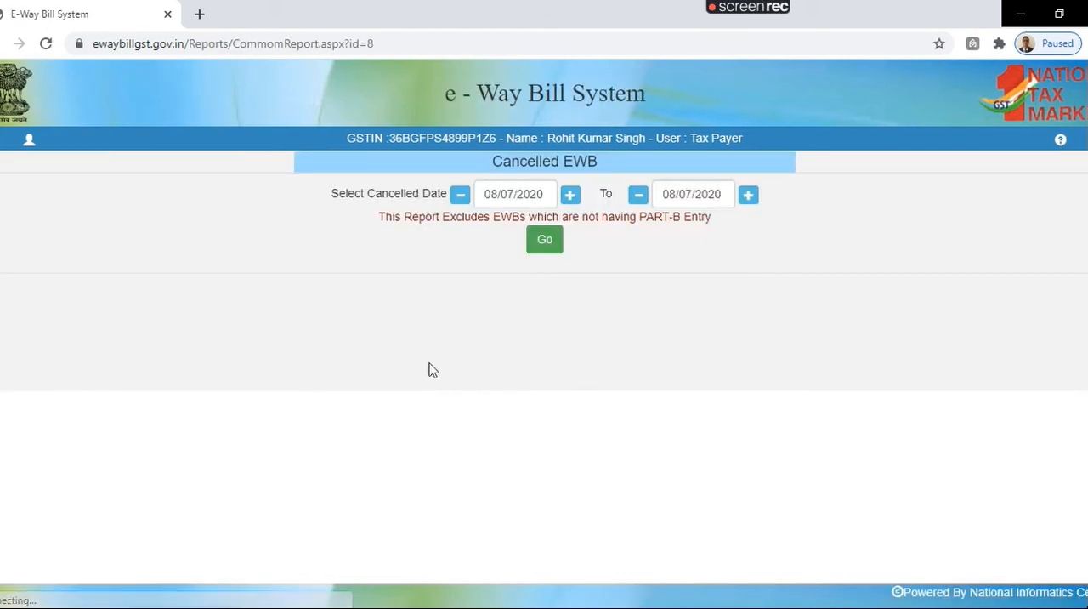
{"action": "left_click", "coordinate": [546, 245]}
{"action": "scroll", "coordinate": [544, 340], "scroll_direction": "down", "scroll_amount": 2}
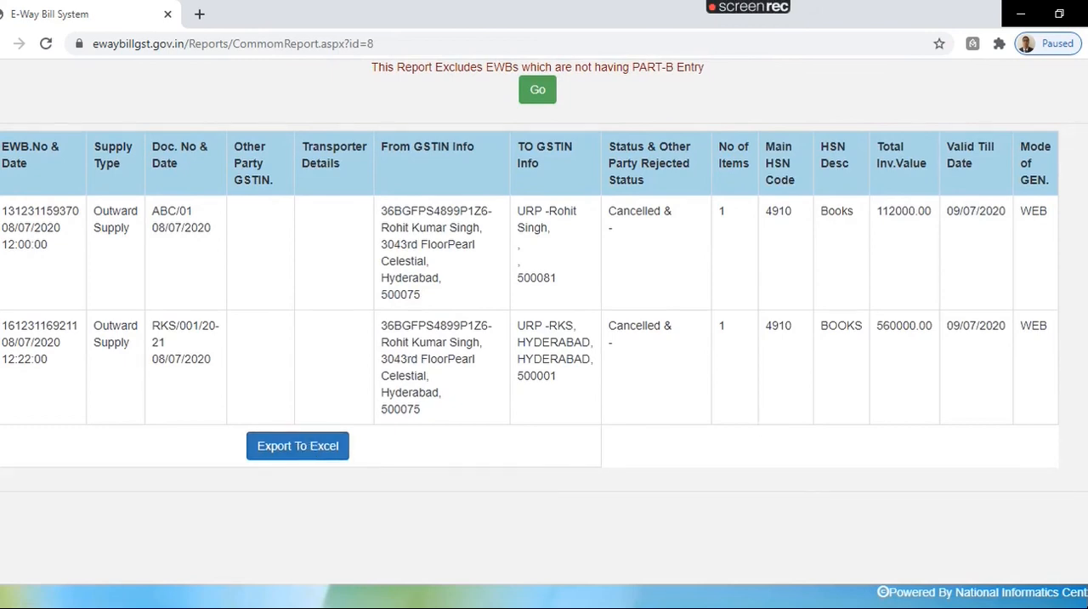
{"action": "scroll", "coordinate": [823, 274], "scroll_direction": "up", "scroll_amount": 2}
{"action": "left_click", "coordinate": [2, 140]}
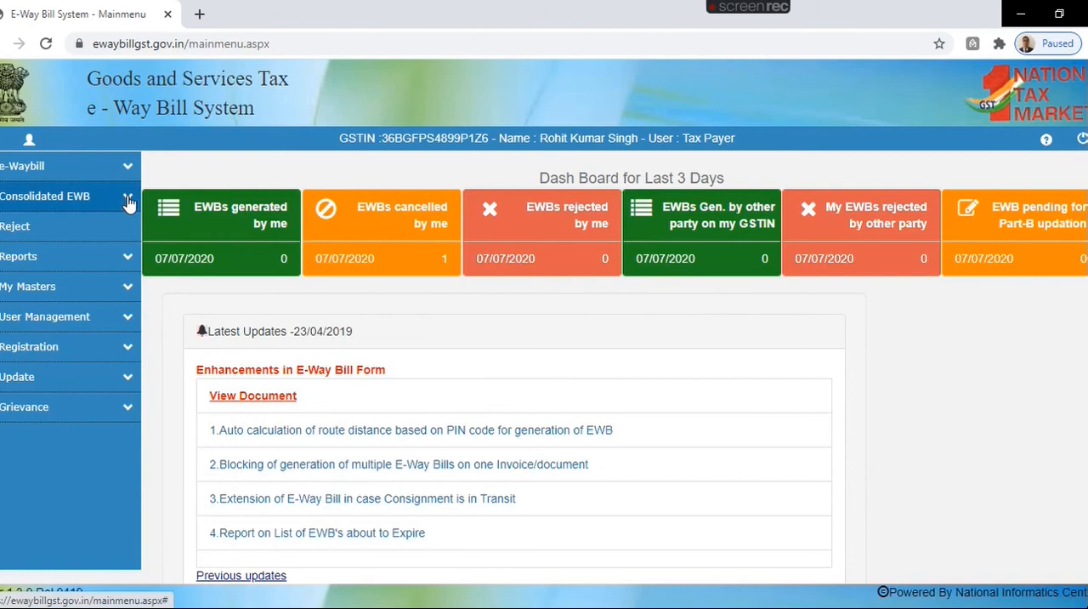
Step: Try to open the sub-user creation form under User Management and return to the main menu
{"action": "left_click", "coordinate": [130, 318]}
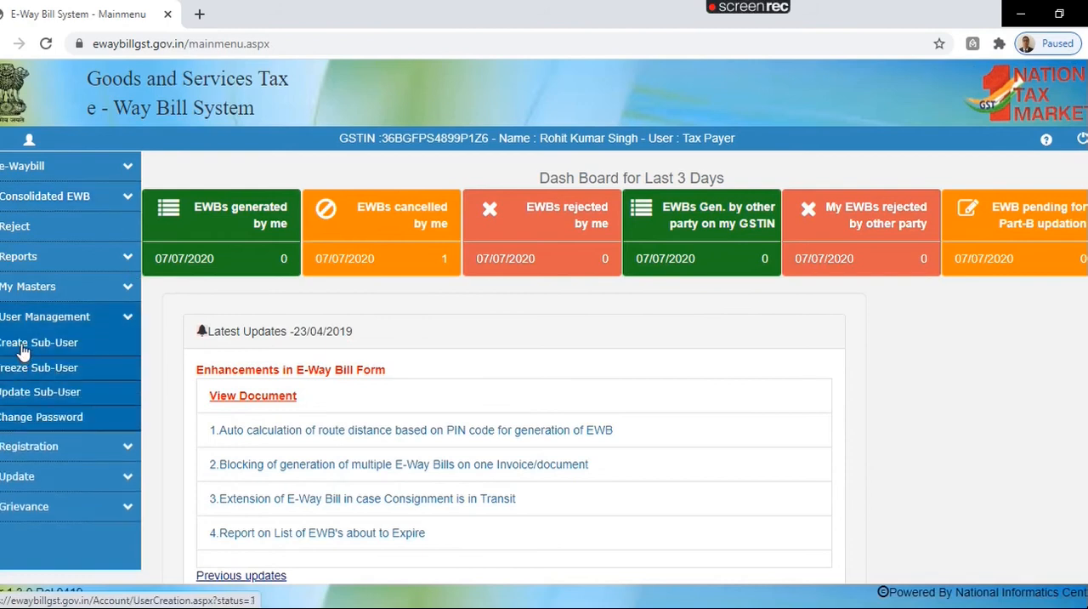
{"action": "left_click", "coordinate": [23, 352]}
{"action": "left_click", "coordinate": [698, 160]}
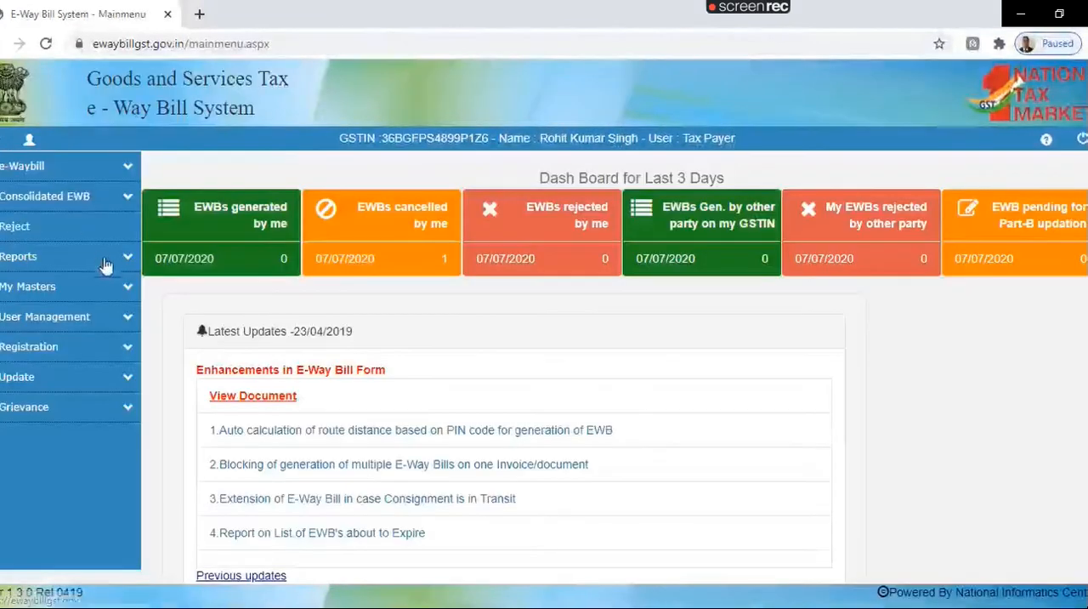
Step: Open the SMS registration form, read its note about registering a mobile number, and exit without sending an OTP
{"action": "left_click", "coordinate": [132, 349]}
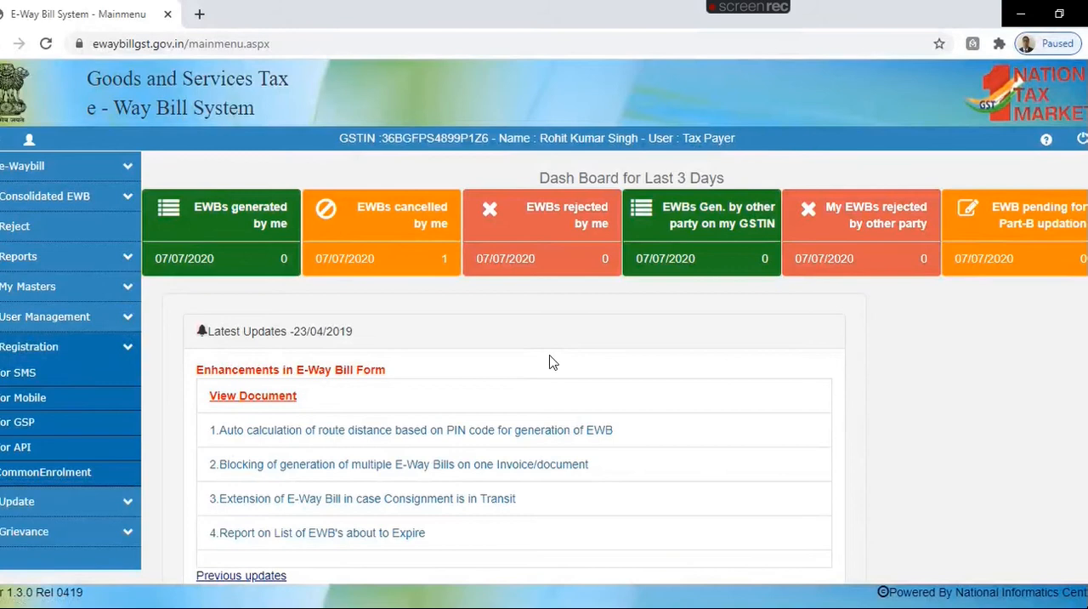
{"action": "left_click", "coordinate": [32, 373]}
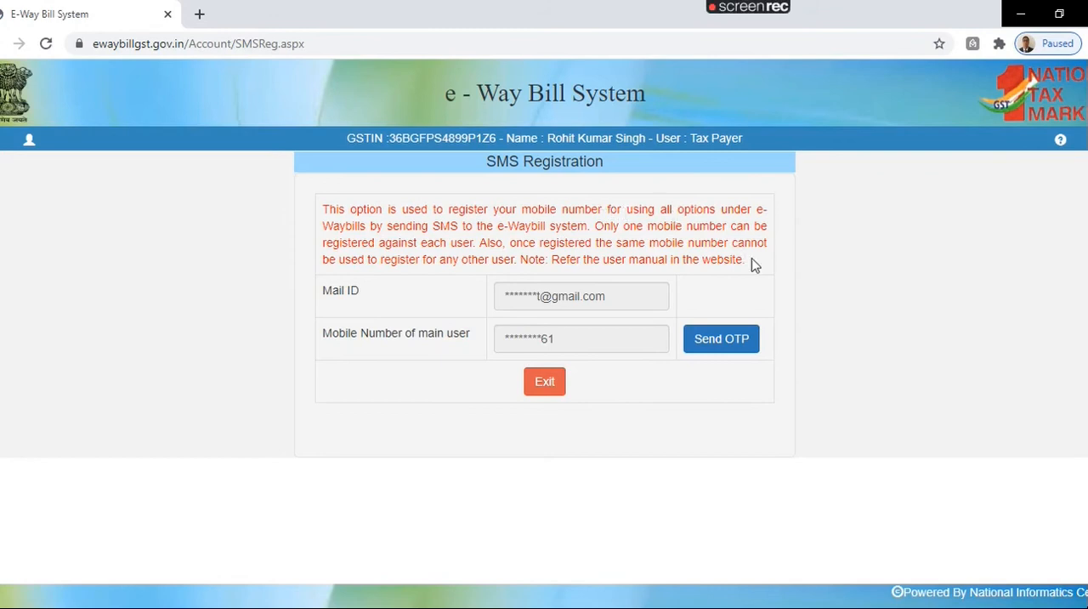
{"action": "left_click_drag", "start_coordinate": [485, 243], "coordinate": [758, 268]}
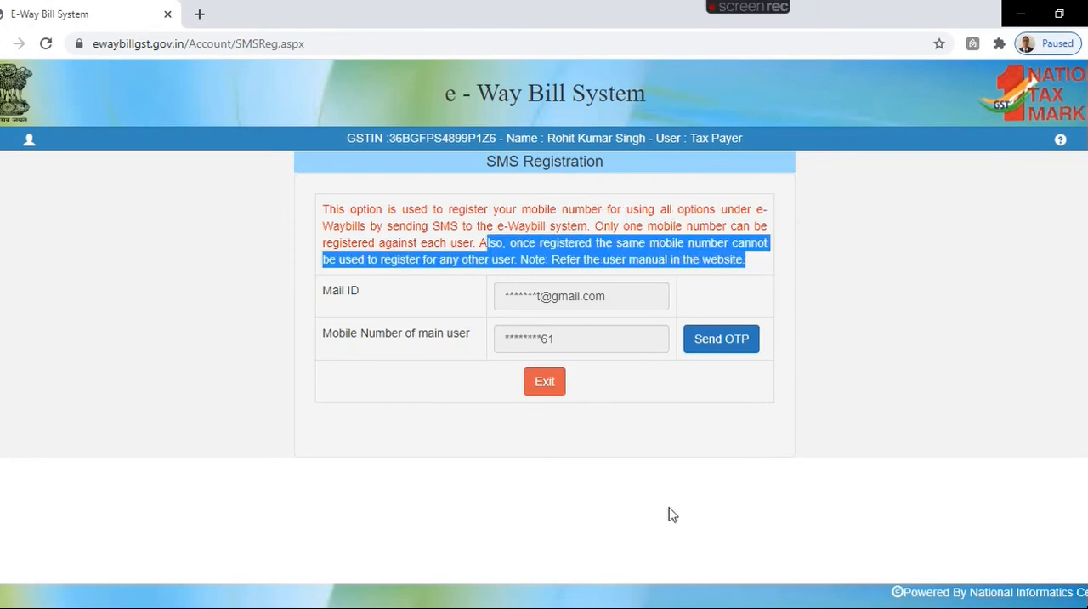
{"action": "left_click", "coordinate": [548, 387]}
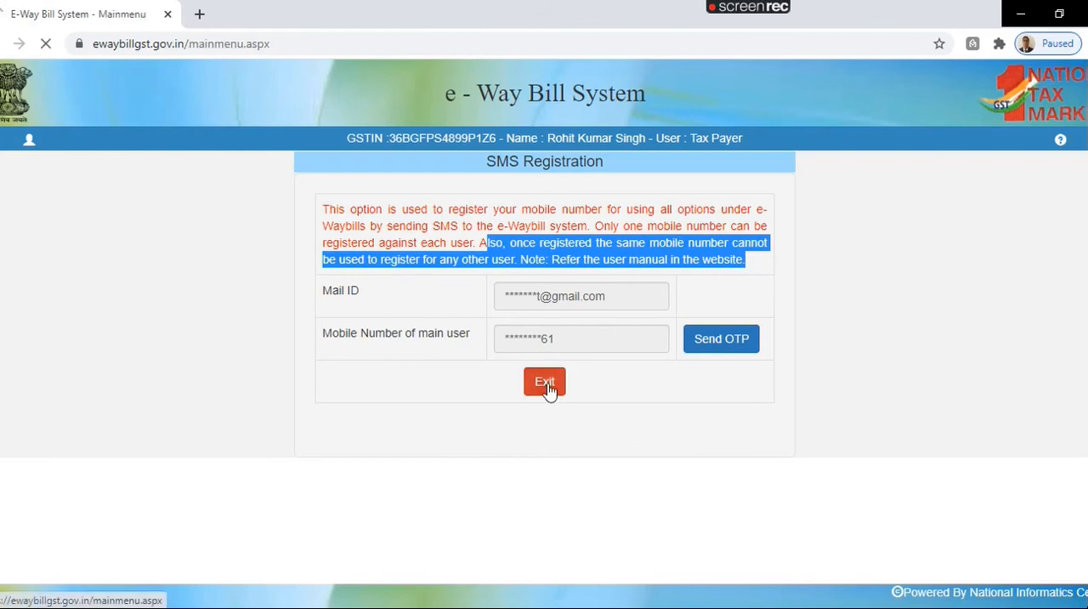
Step: Open the Android registration form for mobile, read its note about registering the IMEI number, and exit
{"action": "left_click", "coordinate": [127, 353]}
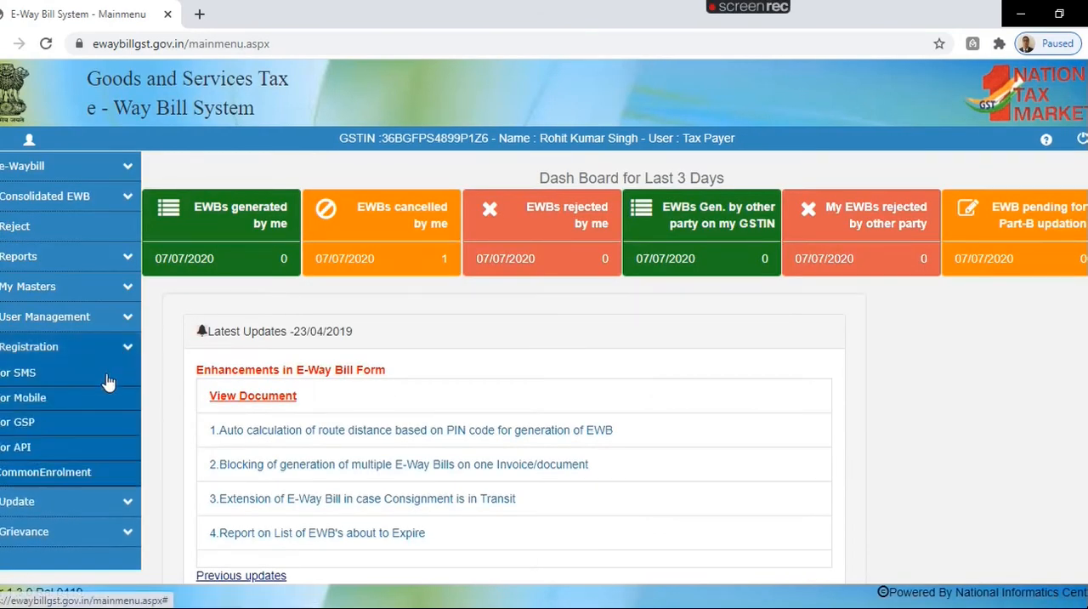
{"action": "left_click", "coordinate": [51, 403]}
{"action": "left_click_drag", "start_coordinate": [321, 209], "coordinate": [399, 283]}
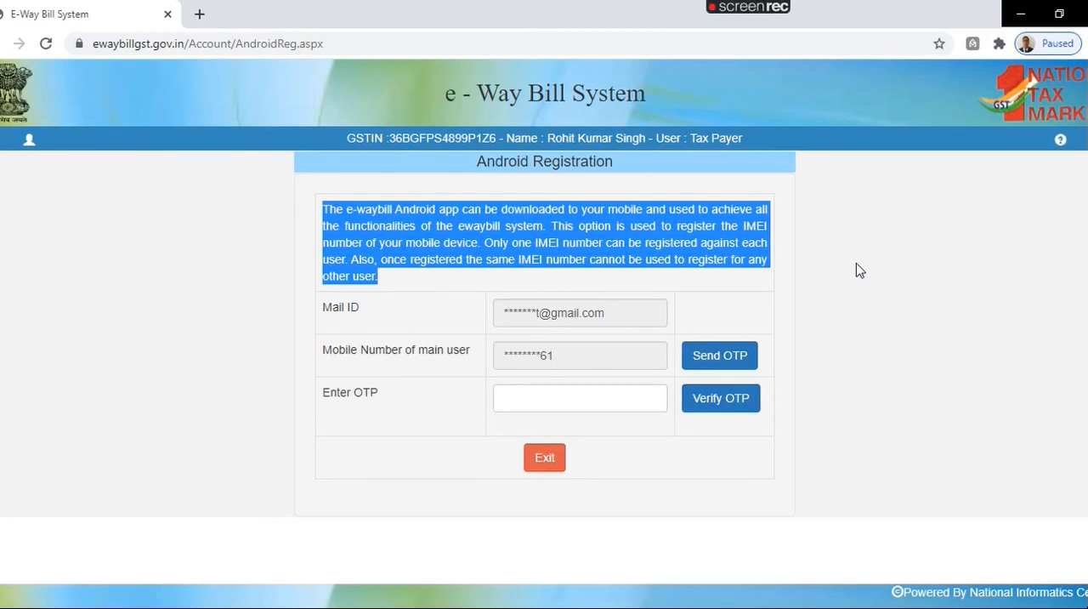
{"action": "left_click", "coordinate": [544, 459]}
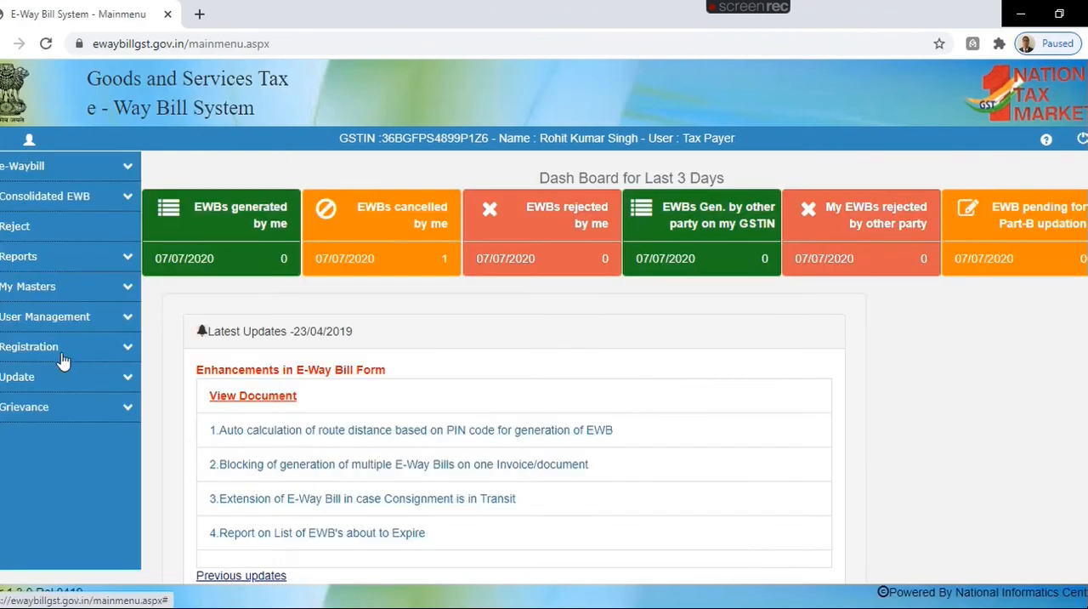
Step: View the registration form for a GST Suvidha Provider and exit to the main menu
{"action": "left_click", "coordinate": [54, 355]}
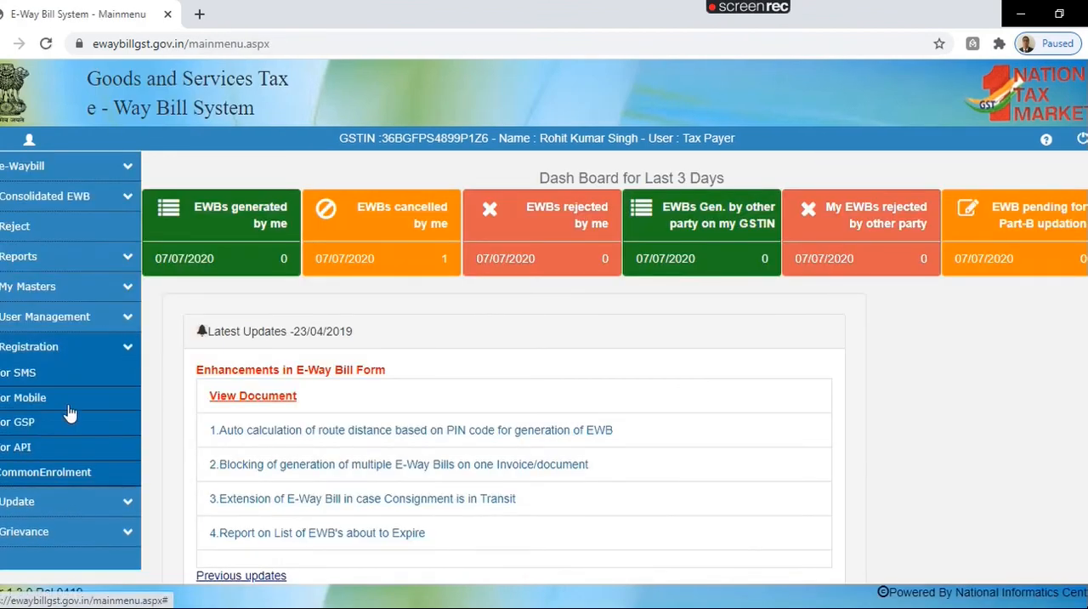
{"action": "left_click", "coordinate": [28, 423]}
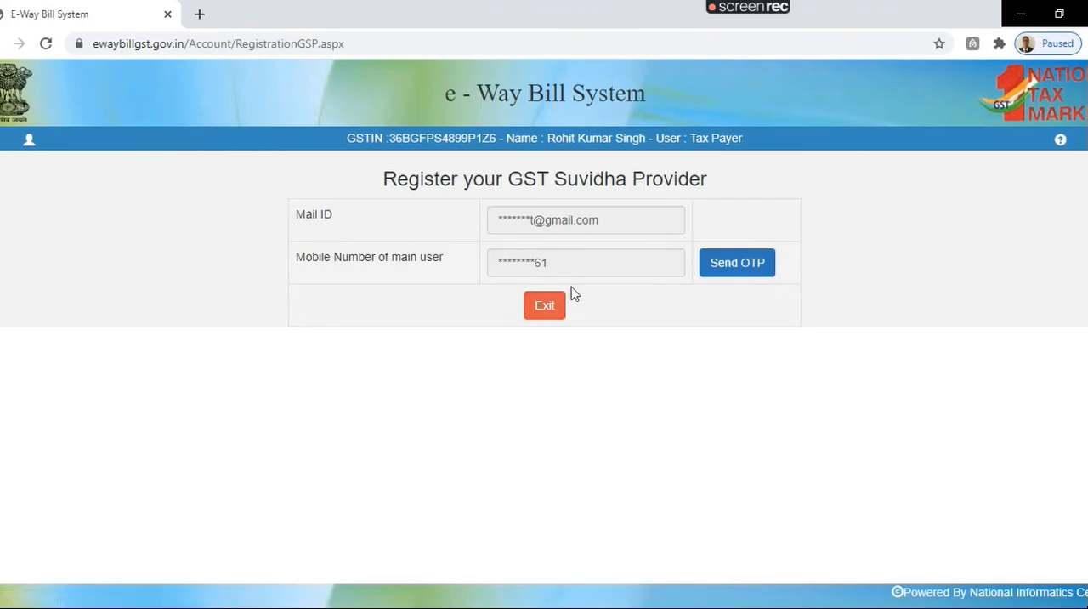
{"action": "left_click", "coordinate": [548, 307]}
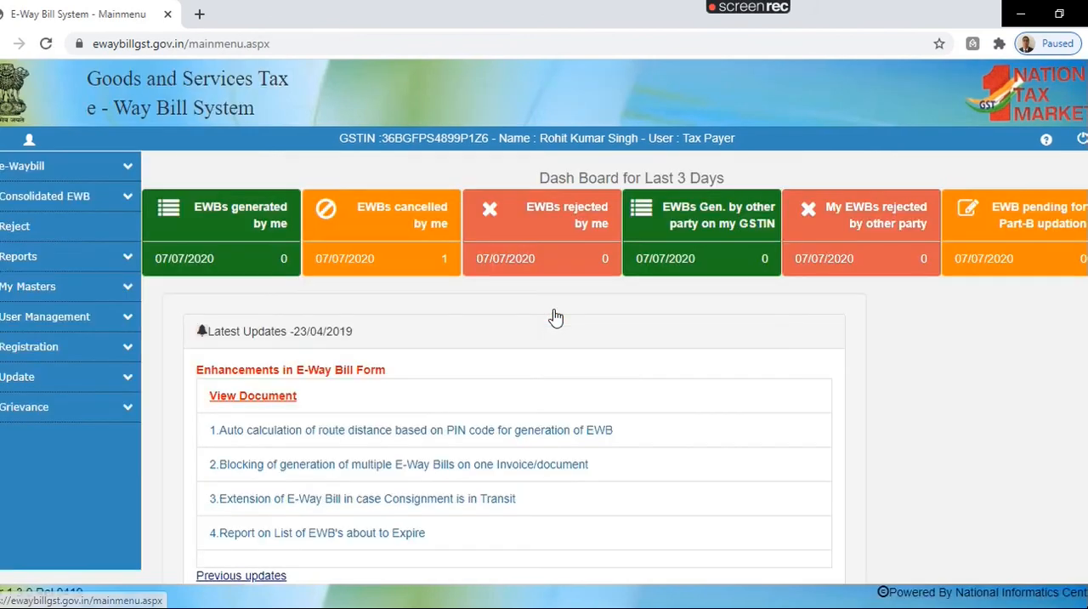
Step: Try to open the API registration option and dismiss the message to return to the main menu
{"action": "left_click", "coordinate": [125, 346]}
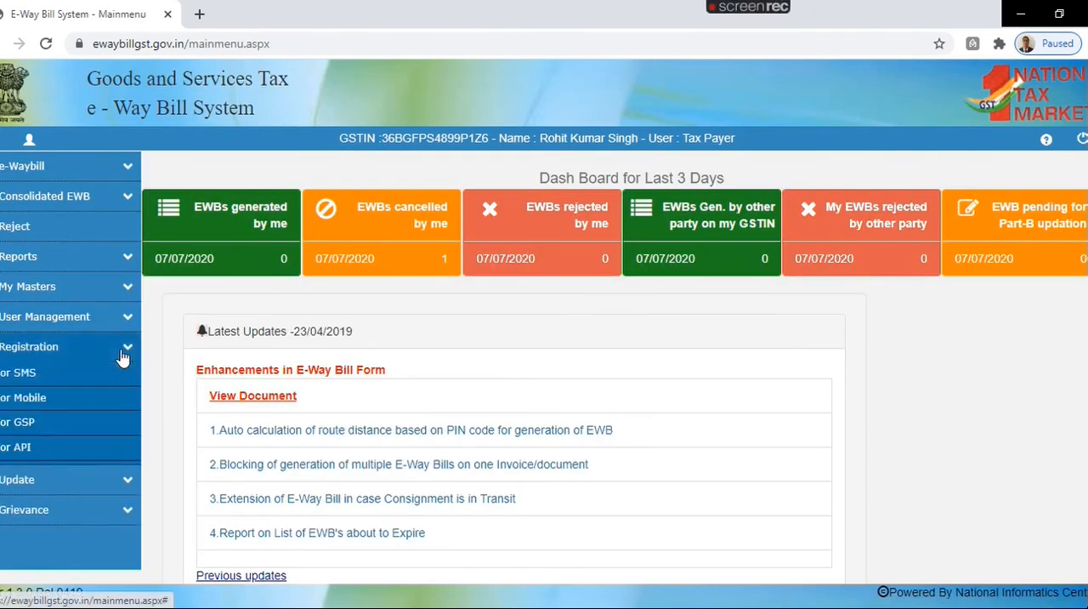
{"action": "left_click", "coordinate": [19, 450]}
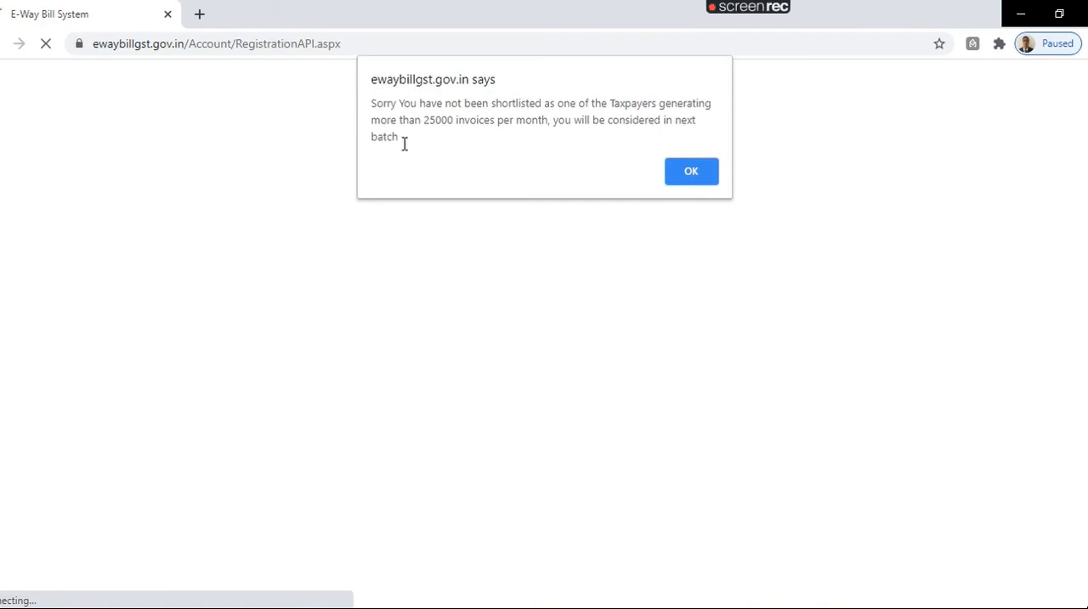
{"action": "left_click", "coordinate": [691, 171]}
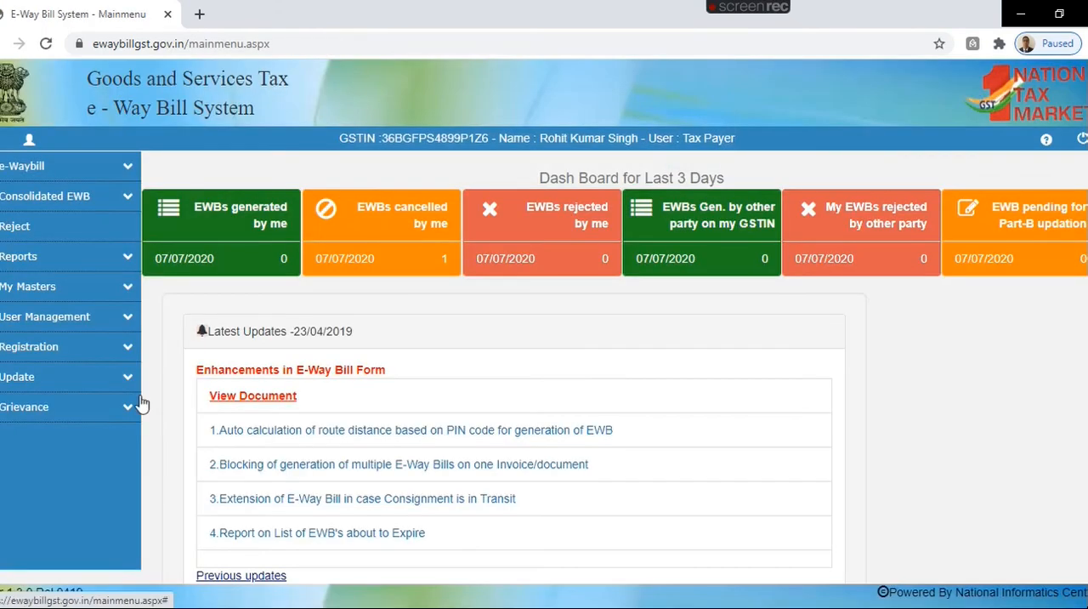
Step: Open the Common Enrolment application (GST ENR-02), read its notice, and decline to continue
{"action": "left_click", "coordinate": [126, 349]}
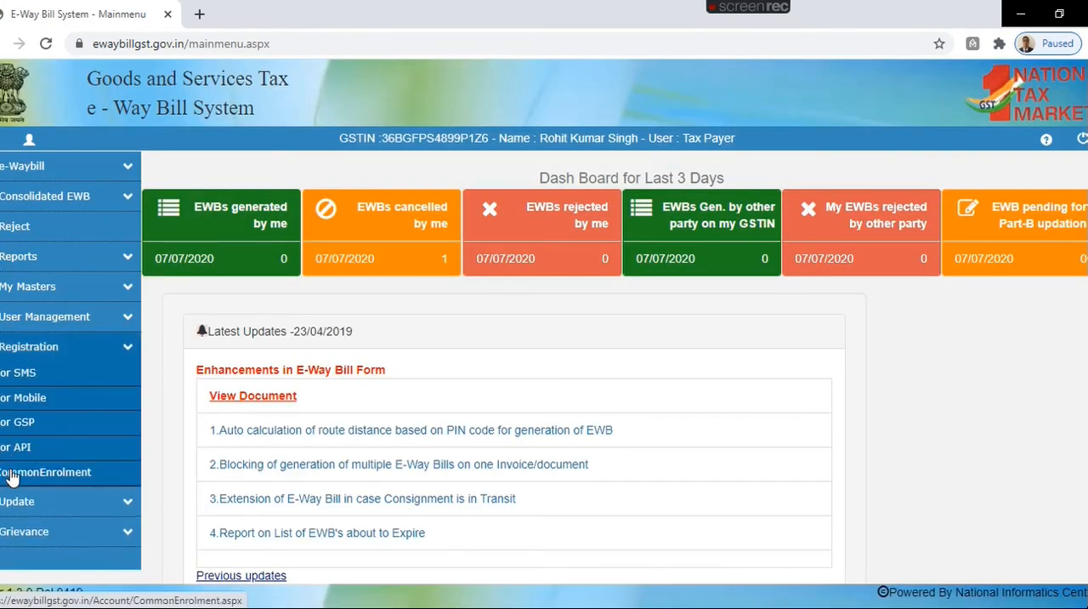
{"action": "left_click", "coordinate": [13, 472]}
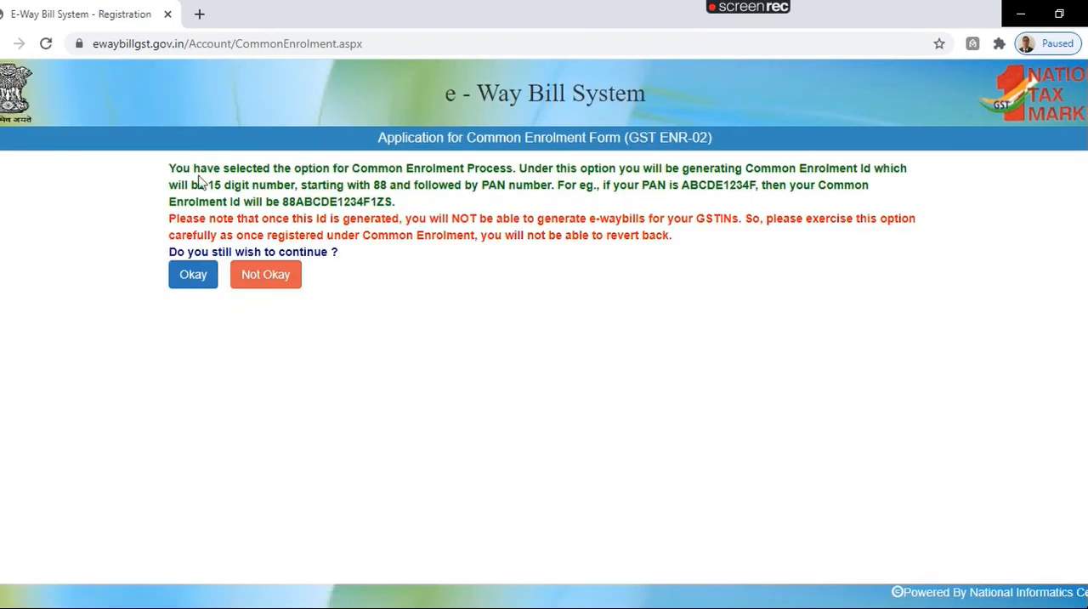
{"action": "left_click_drag", "start_coordinate": [170, 167], "coordinate": [710, 247]}
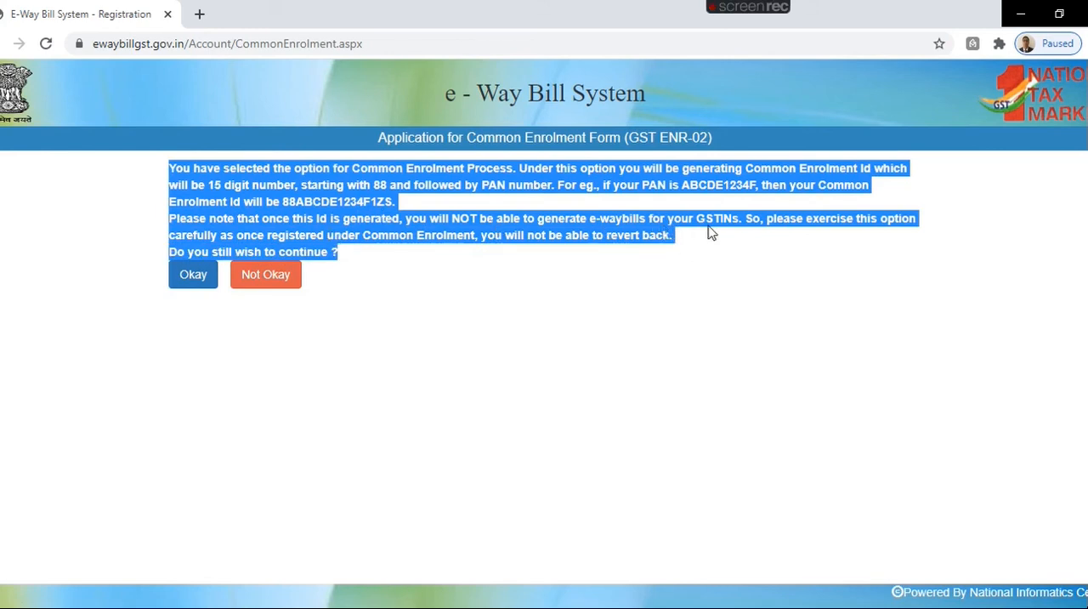
{"action": "left_click", "coordinate": [252, 283]}
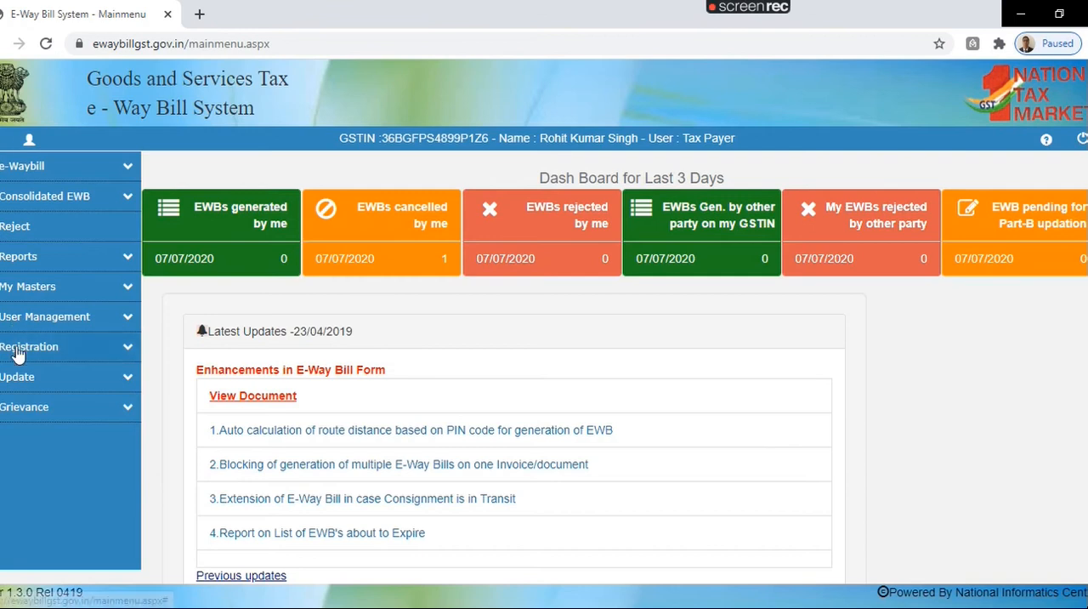
Step: Update the GSTIN information from the GST common portal, review the user updation form, and return to the main menu
{"action": "left_click", "coordinate": [125, 376]}
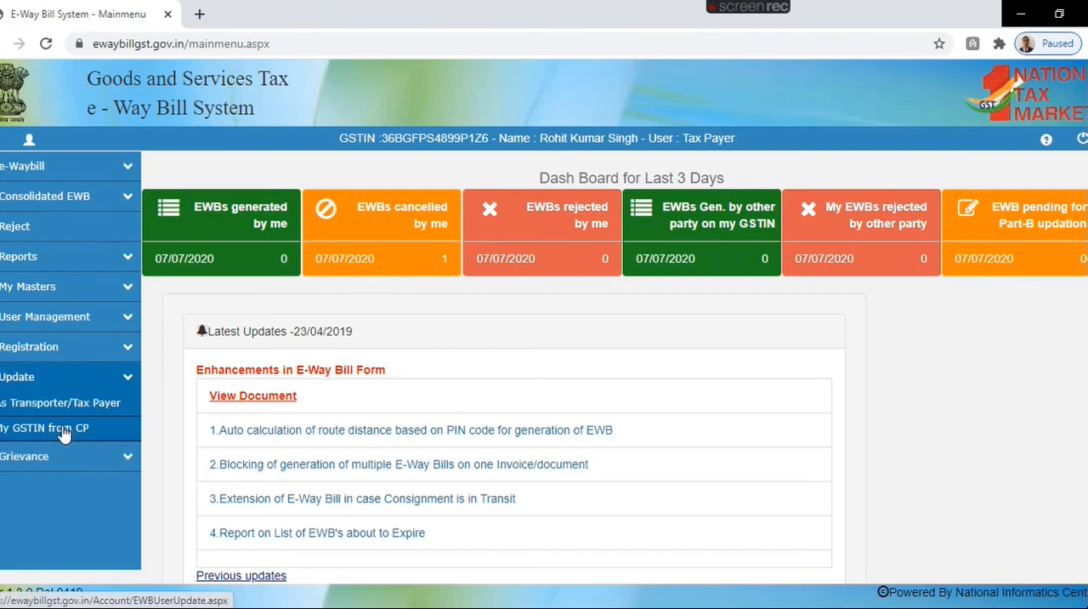
{"action": "left_click", "coordinate": [34, 430]}
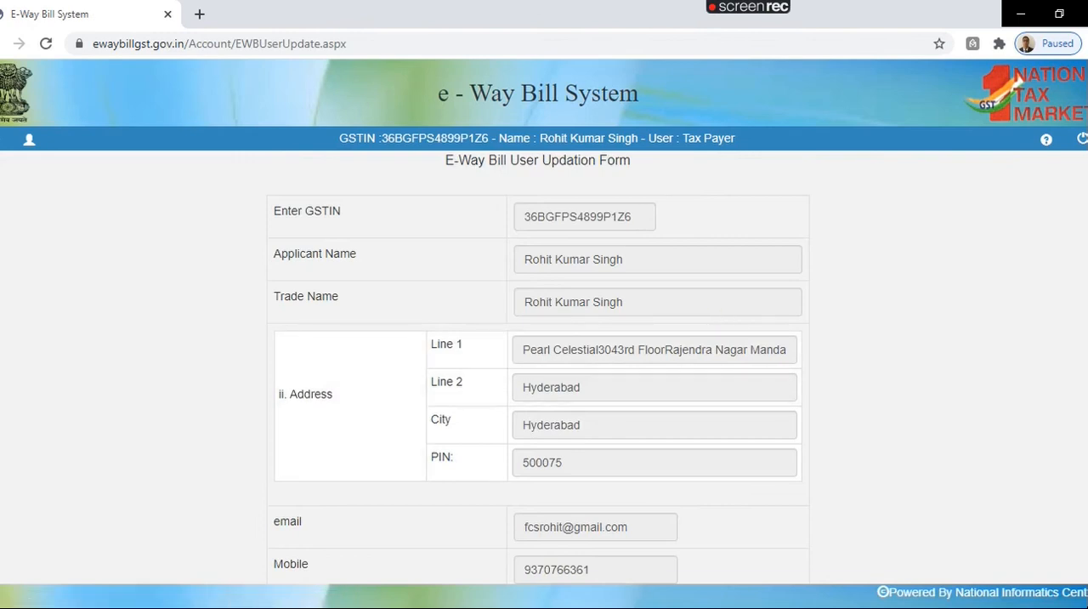
{"action": "scroll", "coordinate": [1037, 471], "scroll_direction": "down", "scroll_amount": 3}
{"action": "left_click", "coordinate": [500, 526]}
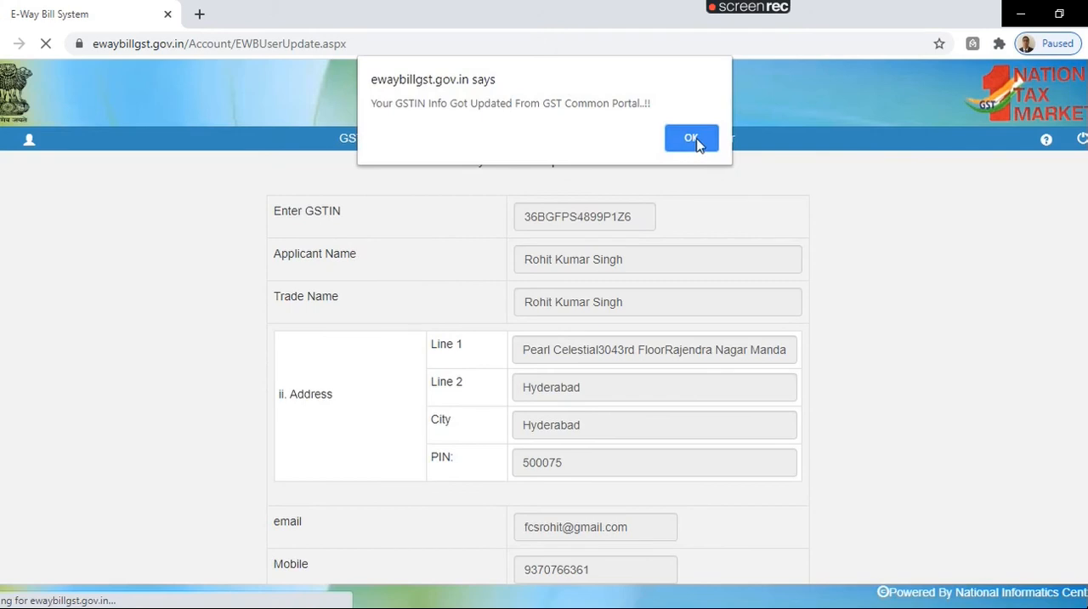
{"action": "left_click", "coordinate": [692, 138]}
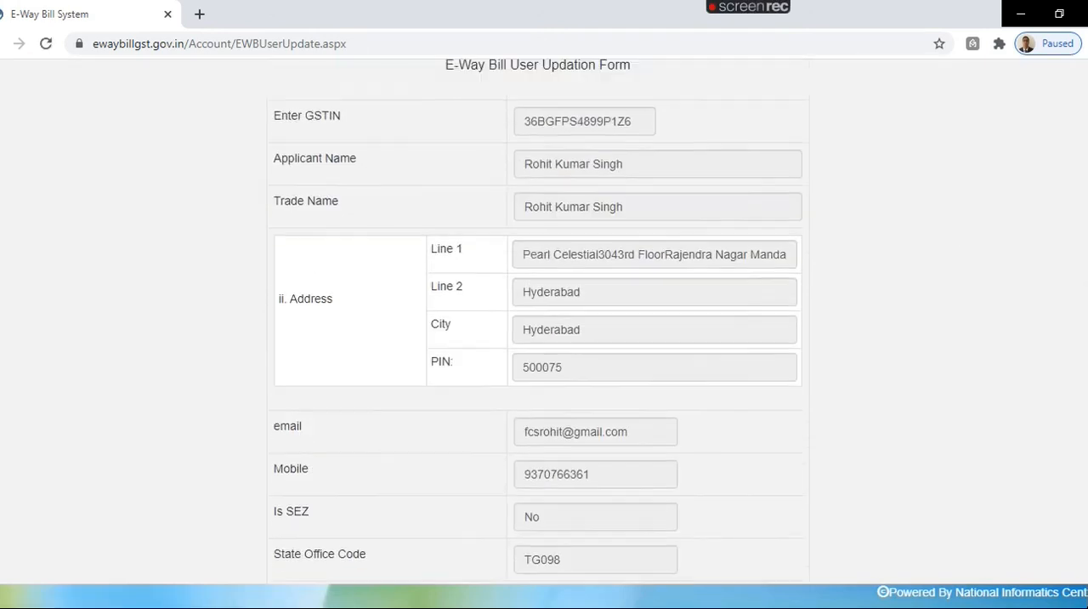
{"action": "scroll", "coordinate": [544, 340], "scroll_direction": "down", "scroll_amount": 3}
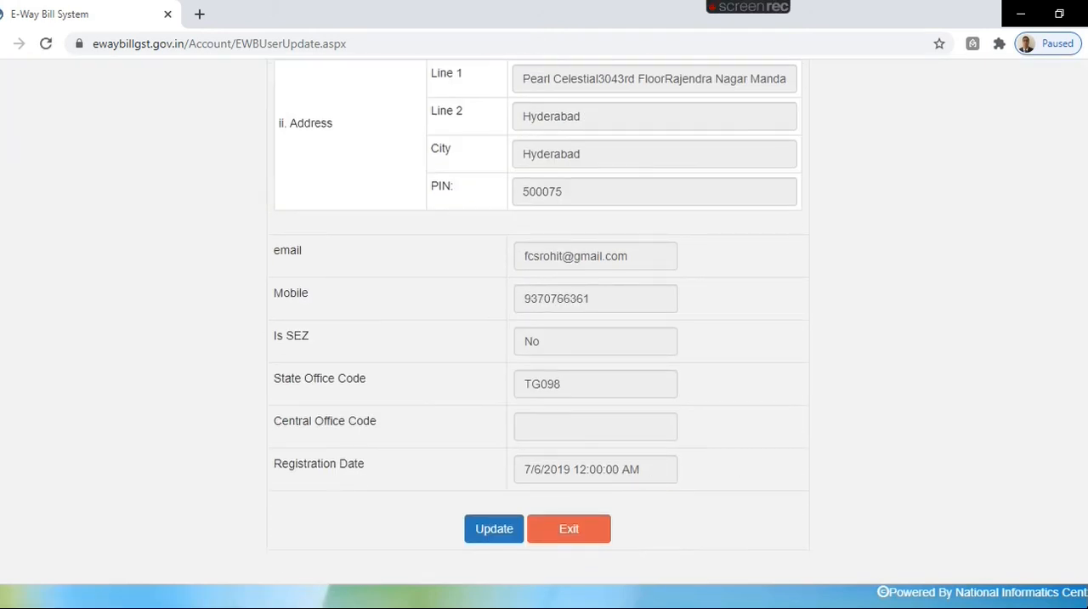
{"action": "scroll", "coordinate": [854, 221], "scroll_direction": "up", "scroll_amount": 3}
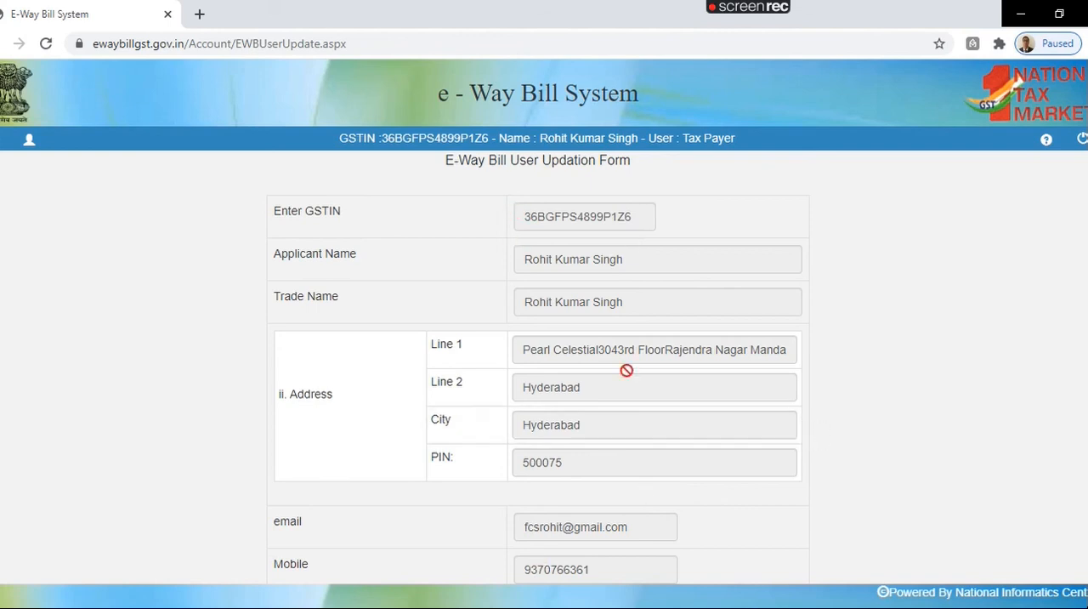
{"action": "left_click", "coordinate": [17, 146]}
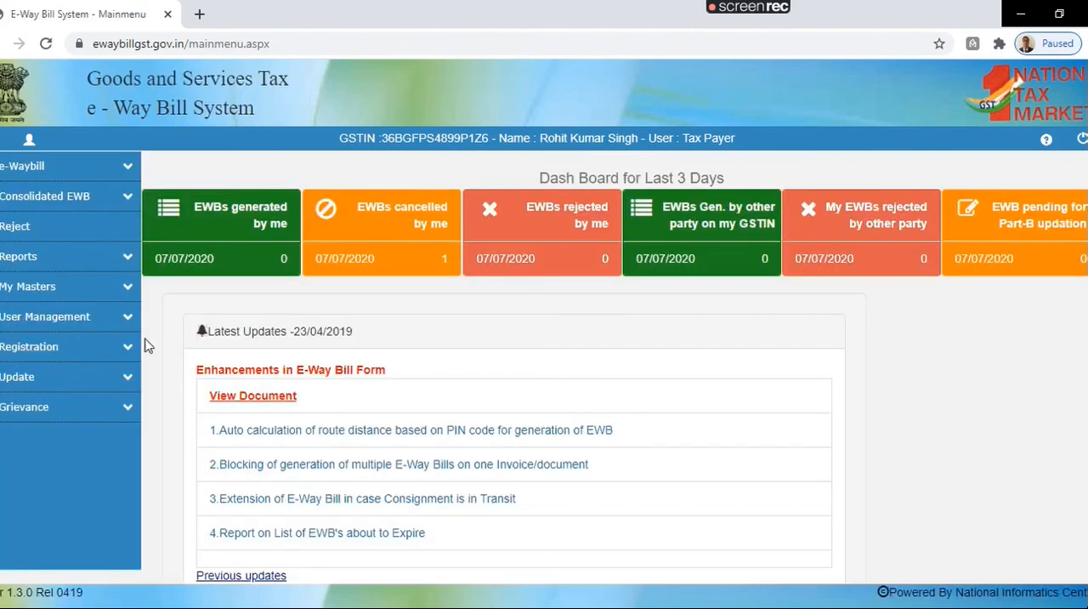
Step: View the Transporter Registration form under the As Transporter/Tax Payer update option and exit it
{"action": "left_click", "coordinate": [119, 378]}
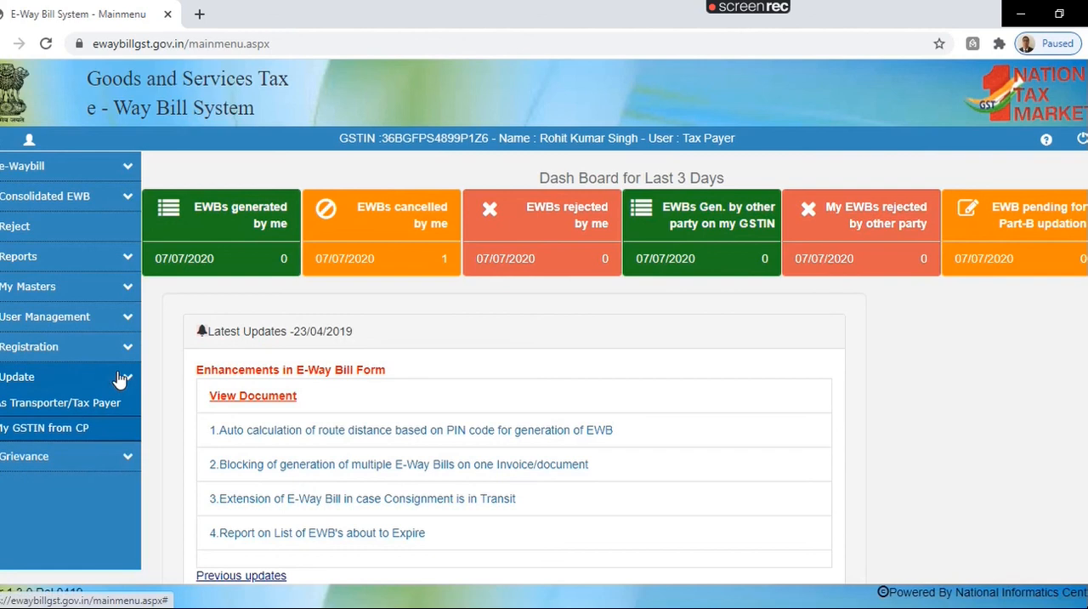
{"action": "left_click", "coordinate": [84, 403]}
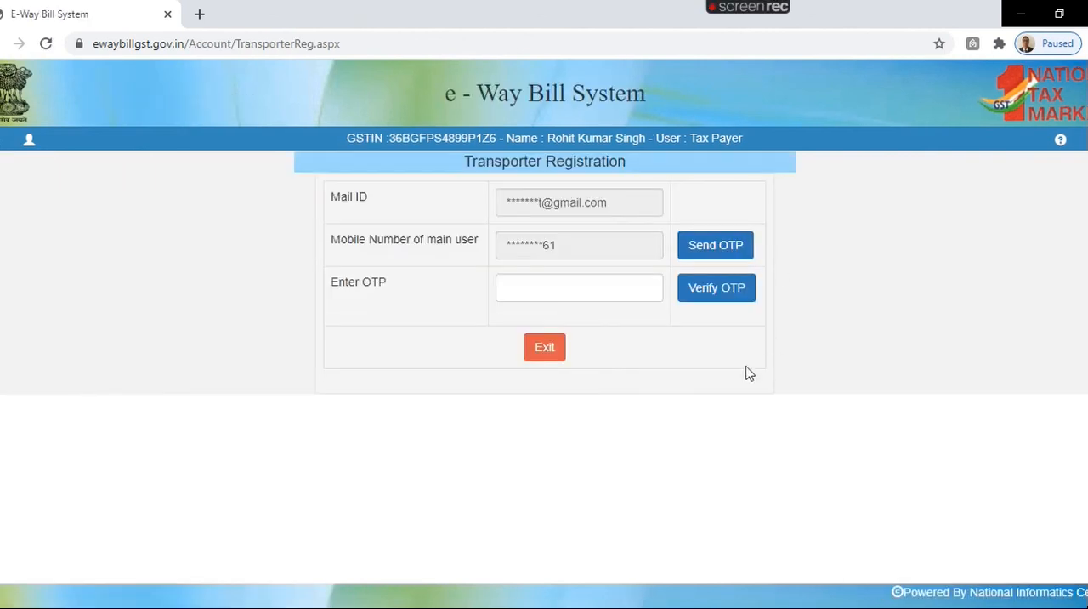
{"action": "left_click", "coordinate": [547, 352]}
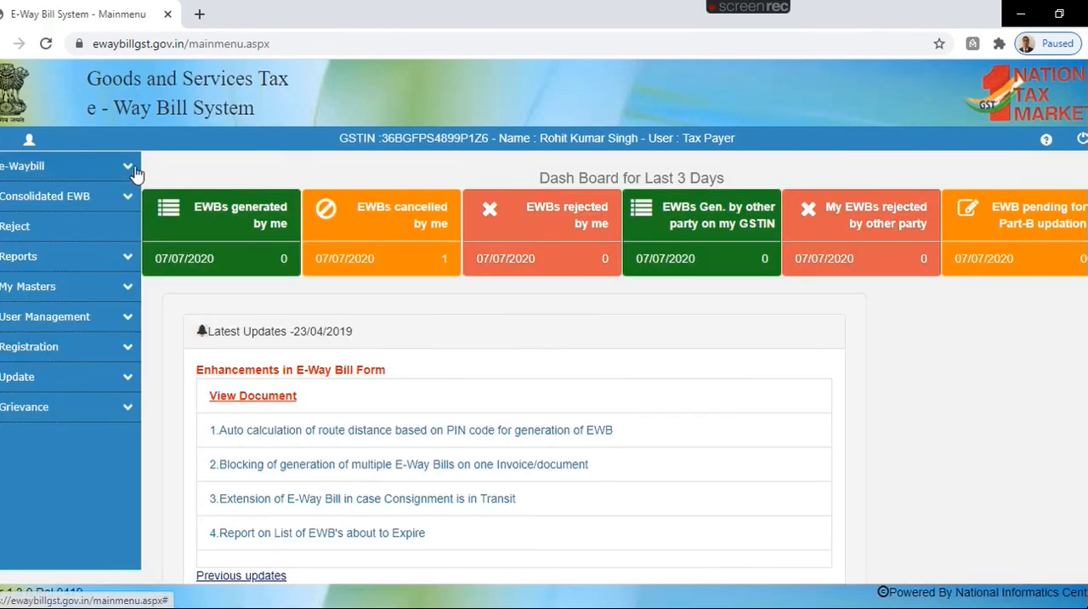
Step: View the bulk generation page for consolidated e-way bills with its JSON upload, and return to the main menu
{"action": "left_click", "coordinate": [130, 196]}
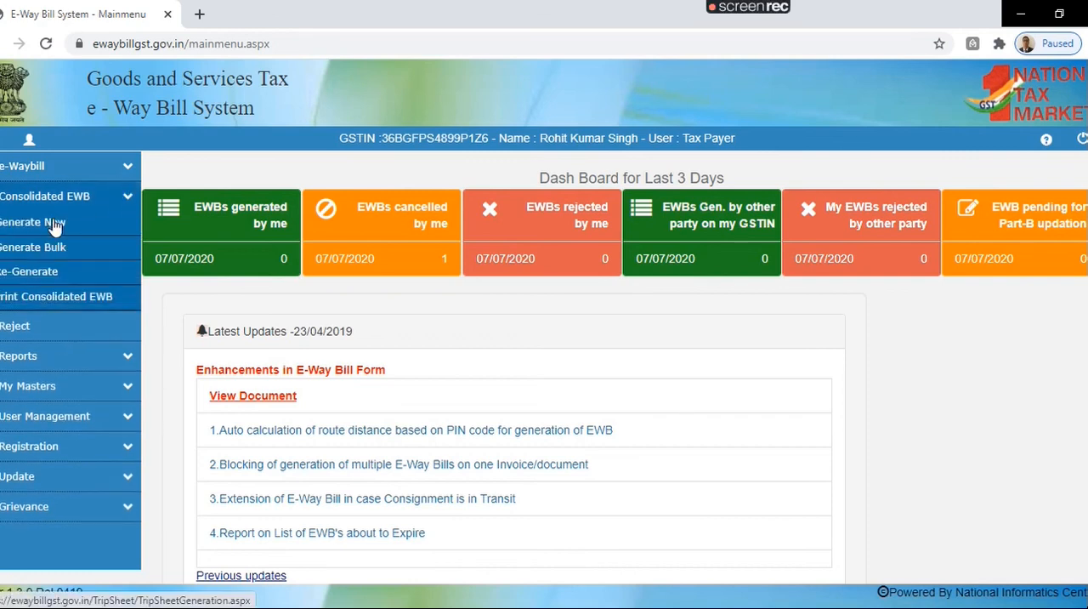
{"action": "left_click", "coordinate": [54, 248]}
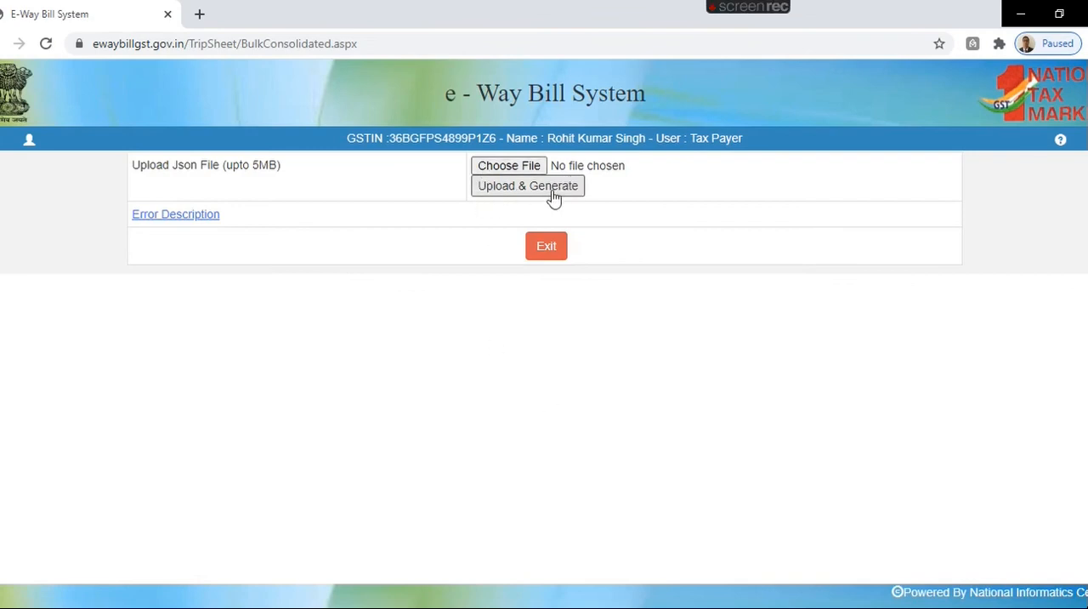
{"action": "left_click", "coordinate": [2, 148]}
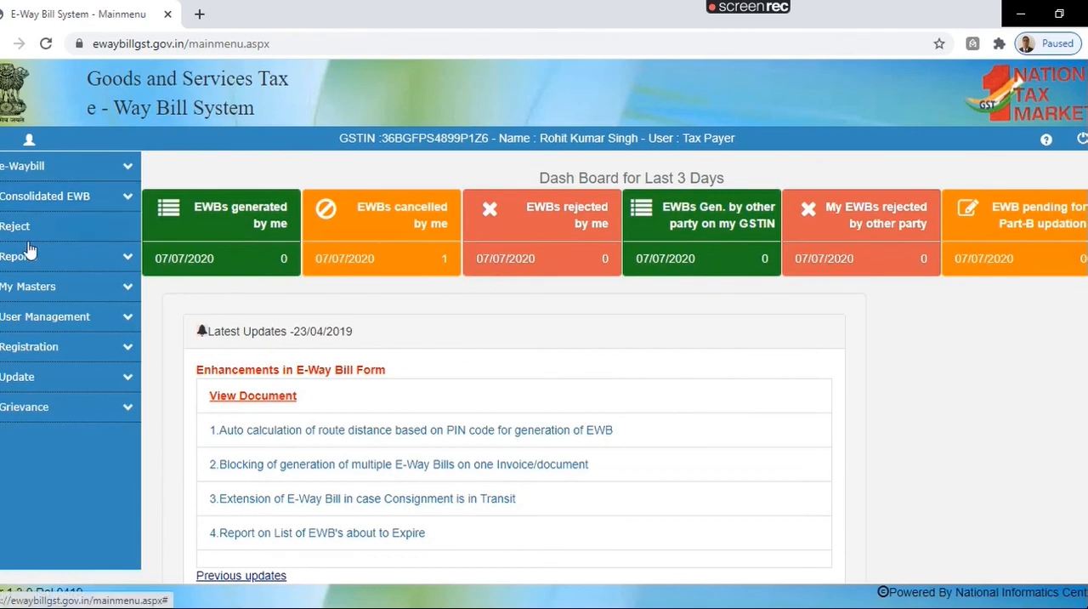
Step: Check for e-way bills generated by others on 08/07/2020 that could be rejected, and return to the main menu
{"action": "left_click", "coordinate": [31, 226]}
{"action": "left_click", "coordinate": [576, 226]}
{"action": "left_click", "coordinate": [690, 129]}
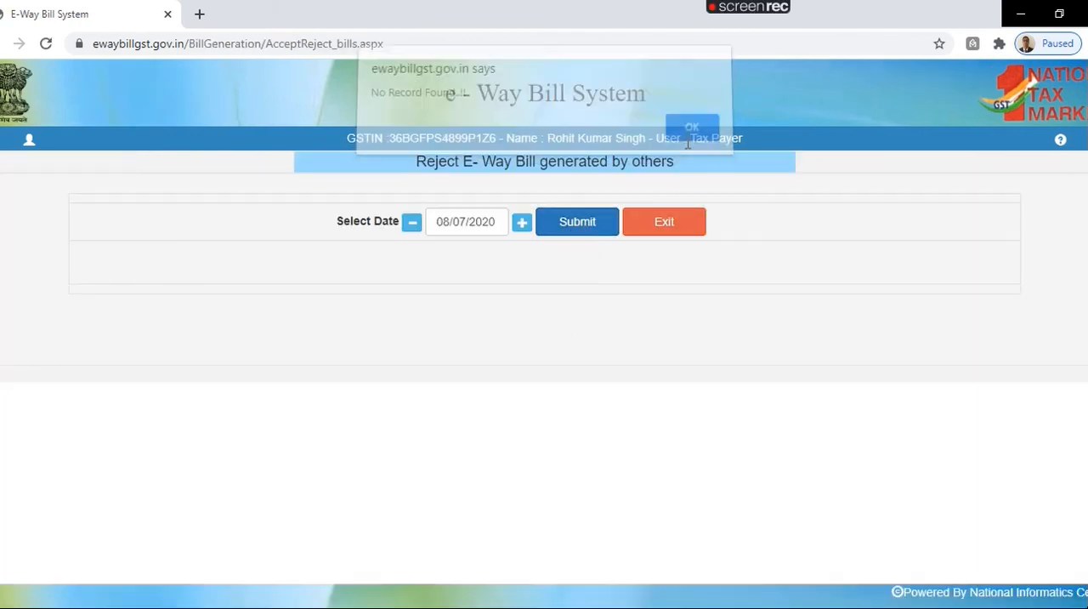
{"action": "left_click_drag", "start_coordinate": [413, 167], "coordinate": [690, 176]}
{"action": "left_click", "coordinate": [0, 144]}
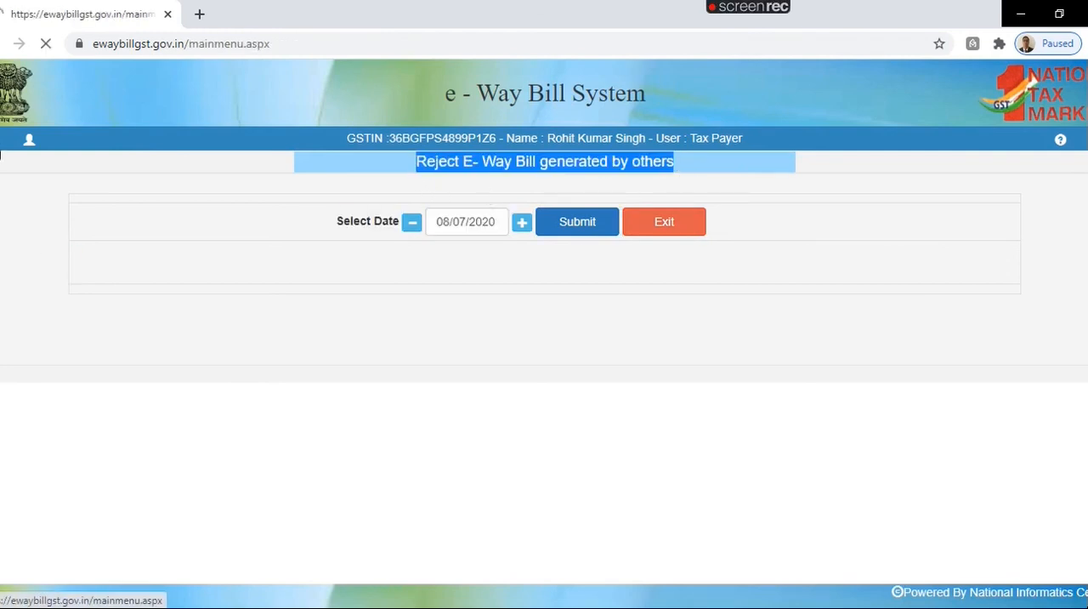
Step: Try to look up the copied e-way bill number in the detention entry form under Grievance, and return to the main menu
{"action": "left_click", "coordinate": [25, 412]}
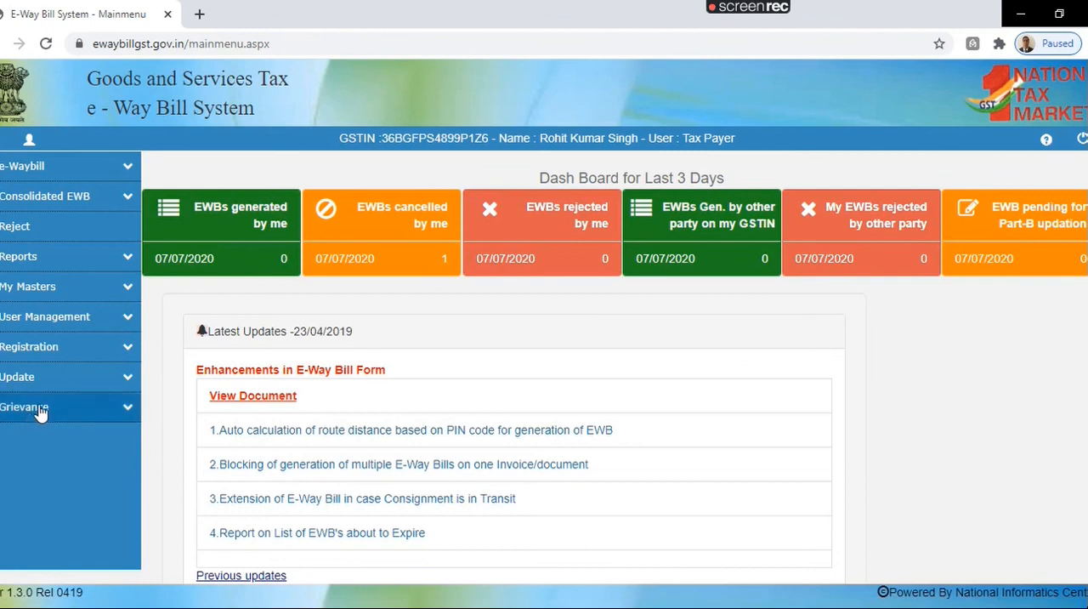
{"action": "left_click", "coordinate": [55, 436]}
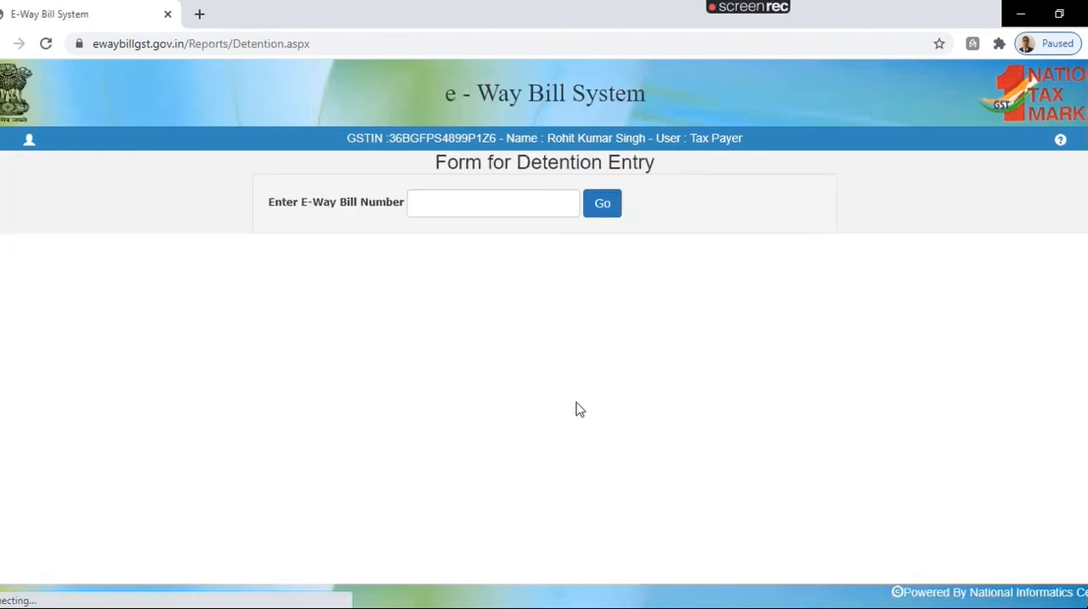
{"action": "left_click", "coordinate": [543, 205]}
{"action": "key", "text": "ctrl+v"}
{"action": "left_click", "coordinate": [587, 214]}
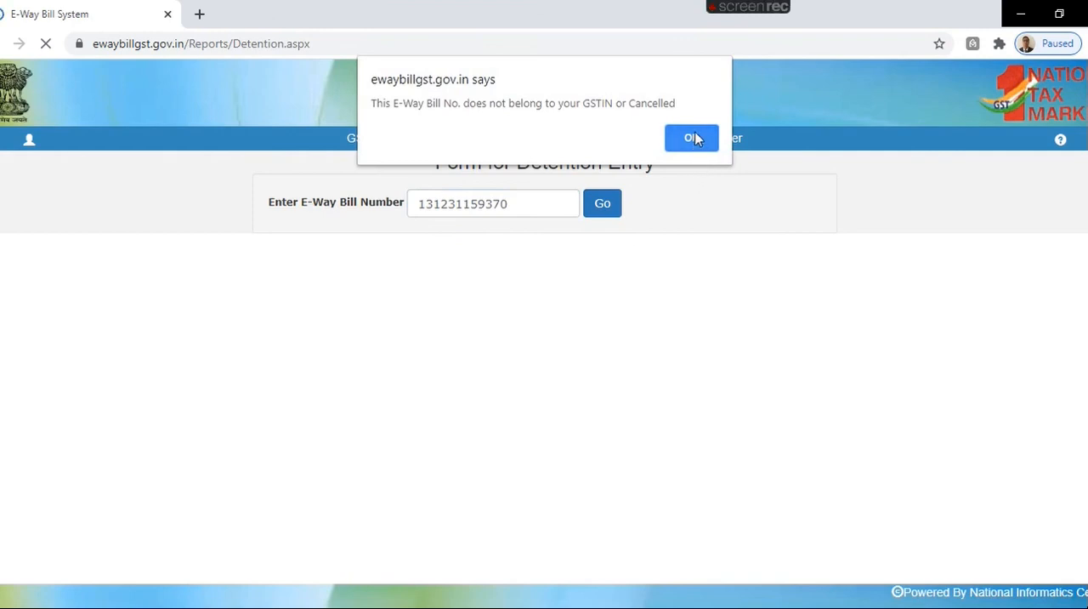
{"action": "left_click", "coordinate": [693, 139]}
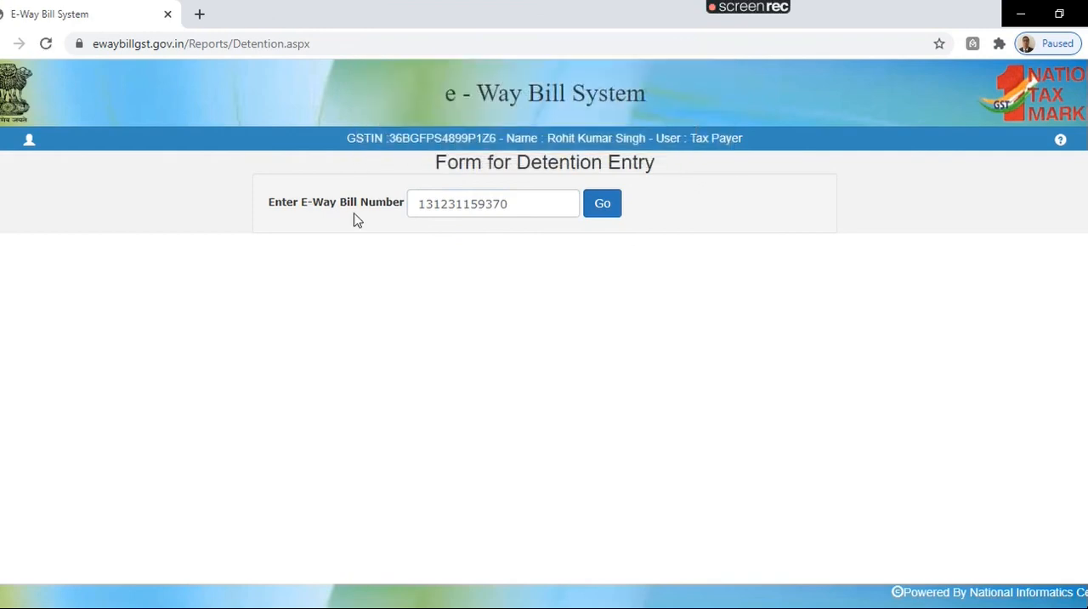
{"action": "left_click", "coordinate": [32, 140]}
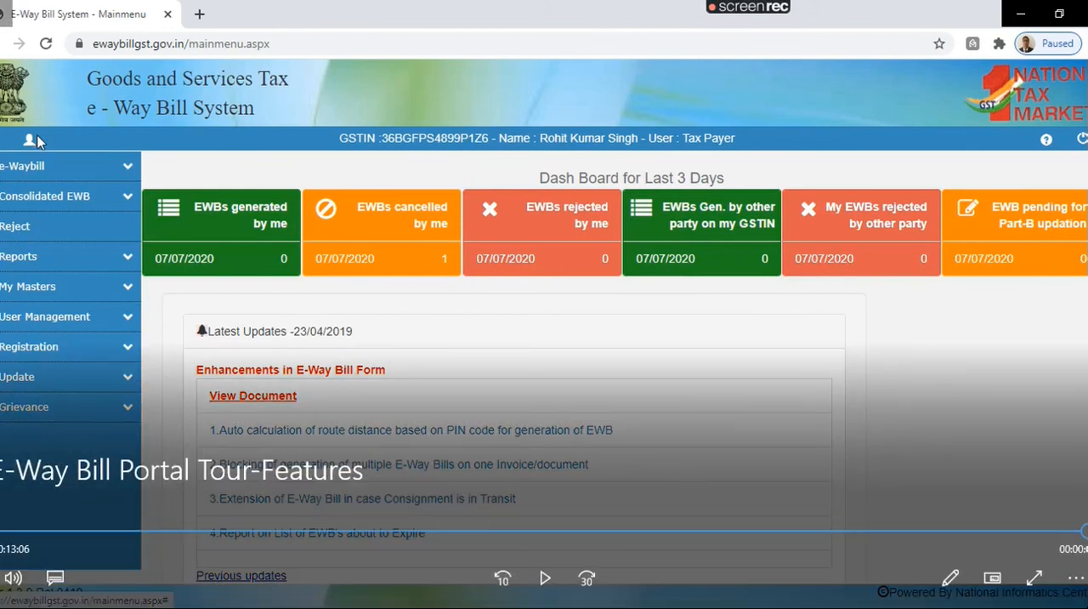
{"action": "mouse_move", "coordinate": [814, 15]}
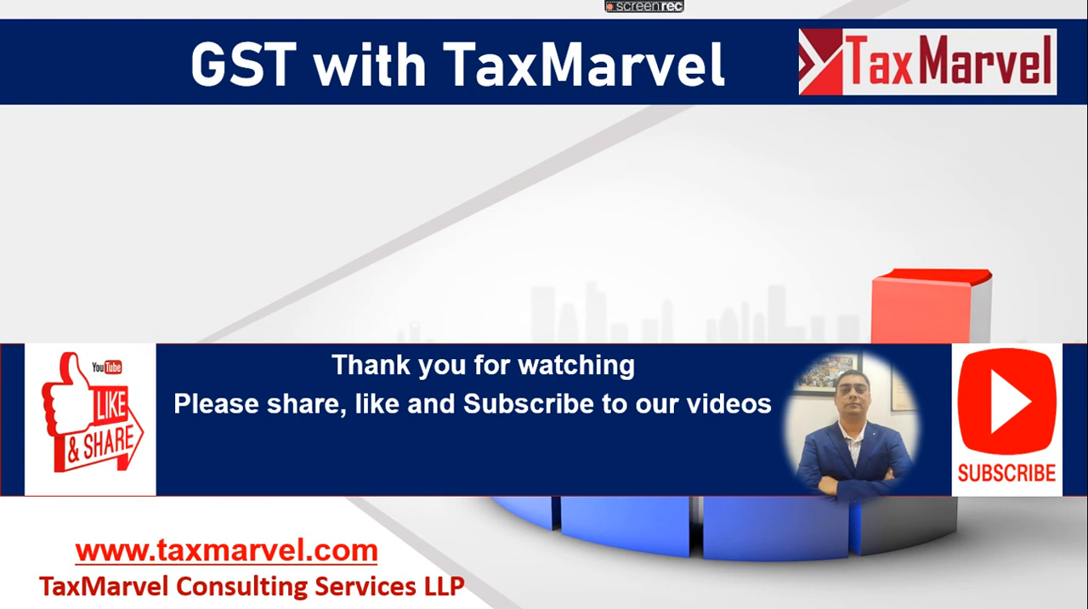
{"action": "mouse_move", "coordinate": [668, 8]}
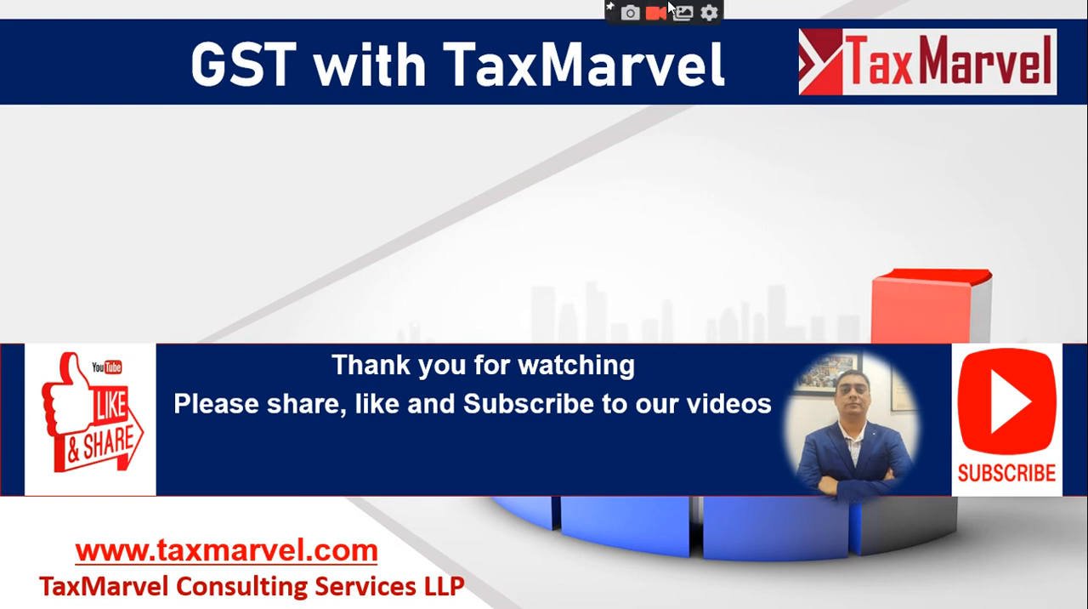